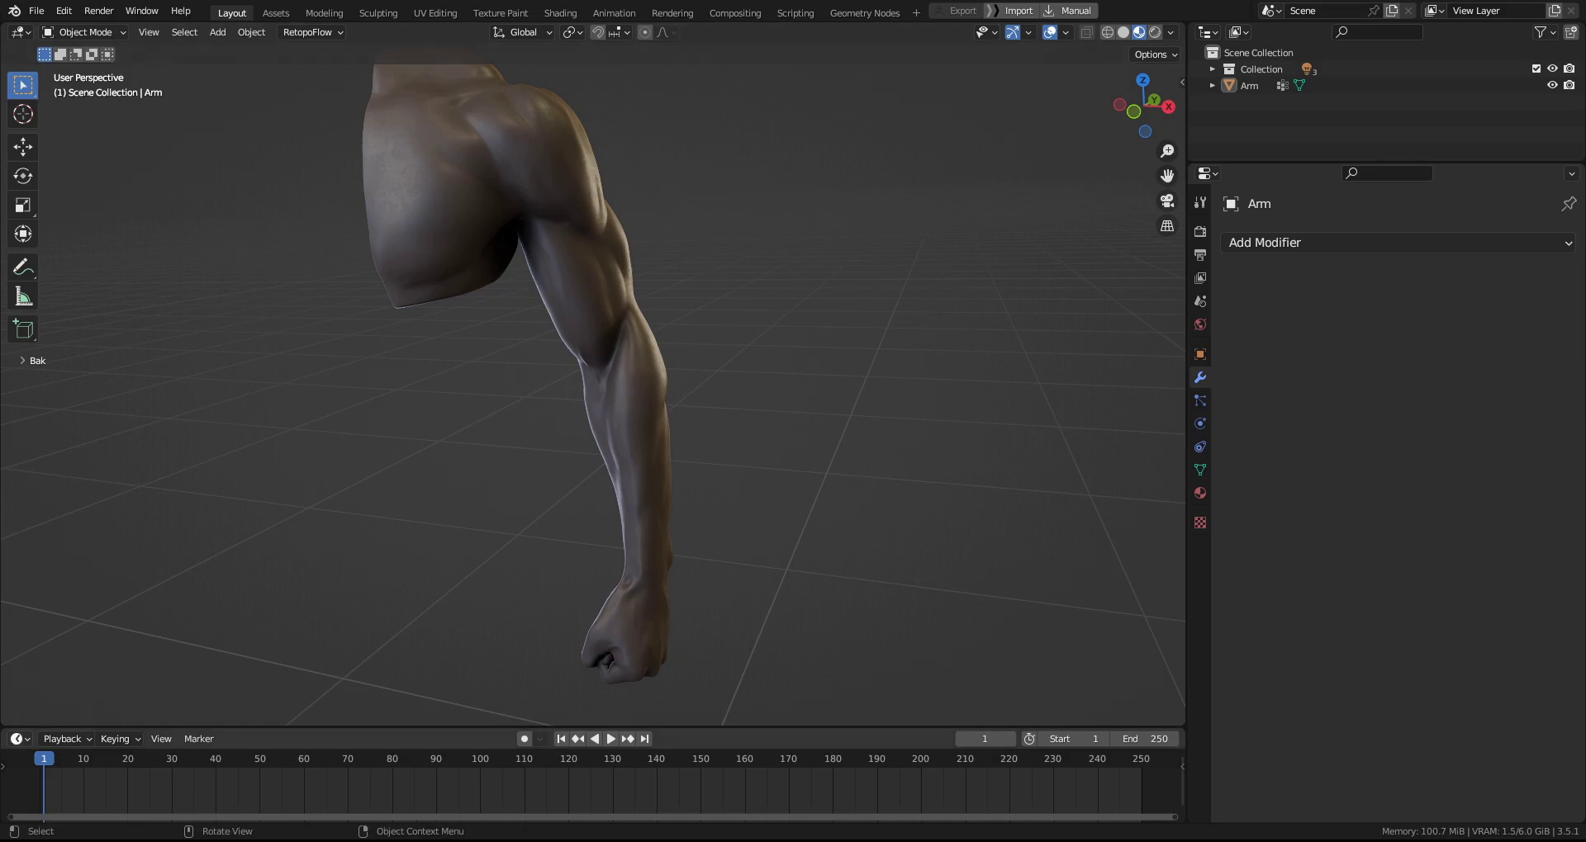
Switch the timeline area to the Asset Browser and make it taller so the asset thumbnails fit.
{"action": "left_click", "coordinate": [18, 739]}
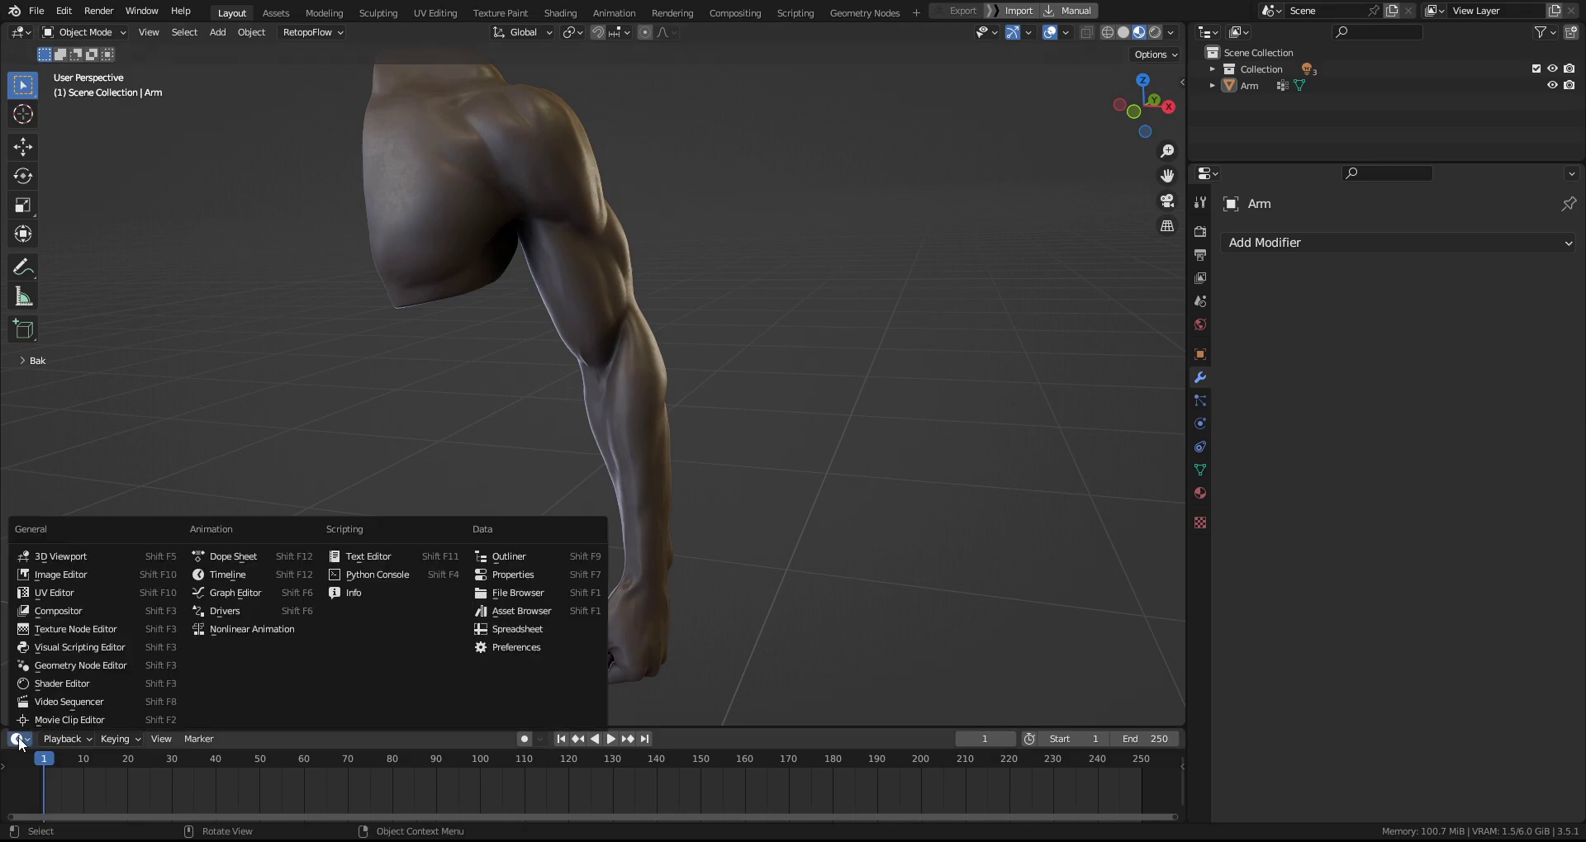
{"action": "left_click", "coordinate": [513, 611]}
{"action": "scroll", "coordinate": [672, 577], "scroll_direction": "up", "scroll_amount": 2}
{"action": "left_click_drag", "start_coordinate": [691, 726], "coordinate": [688, 671]}
{"action": "scroll", "coordinate": [686, 553], "scroll_direction": "up", "scroll_amount": 3}
Place the WrapMaster asset in the scene beside the arm and hide the Arm object.
{"action": "middle_click_drag", "start_coordinate": [623, 499], "coordinate": [684, 529]}
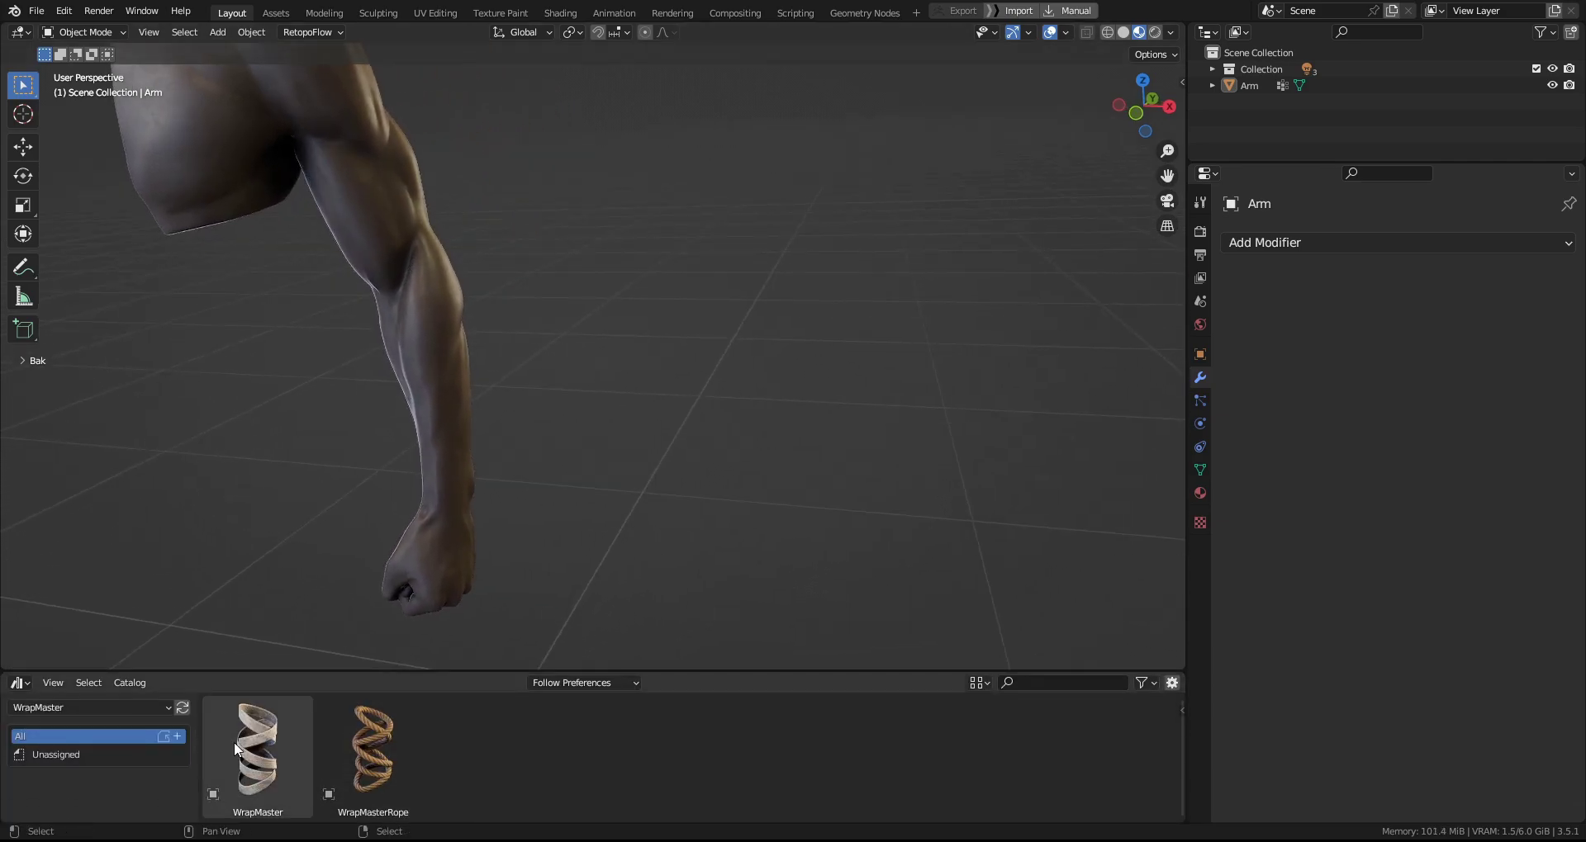
{"action": "left_click_drag", "start_coordinate": [258, 747], "coordinate": [611, 624]}
{"action": "middle_click_drag", "start_coordinate": [552, 623], "coordinate": [350, 419]}
{"action": "left_click", "coordinate": [352, 422]}
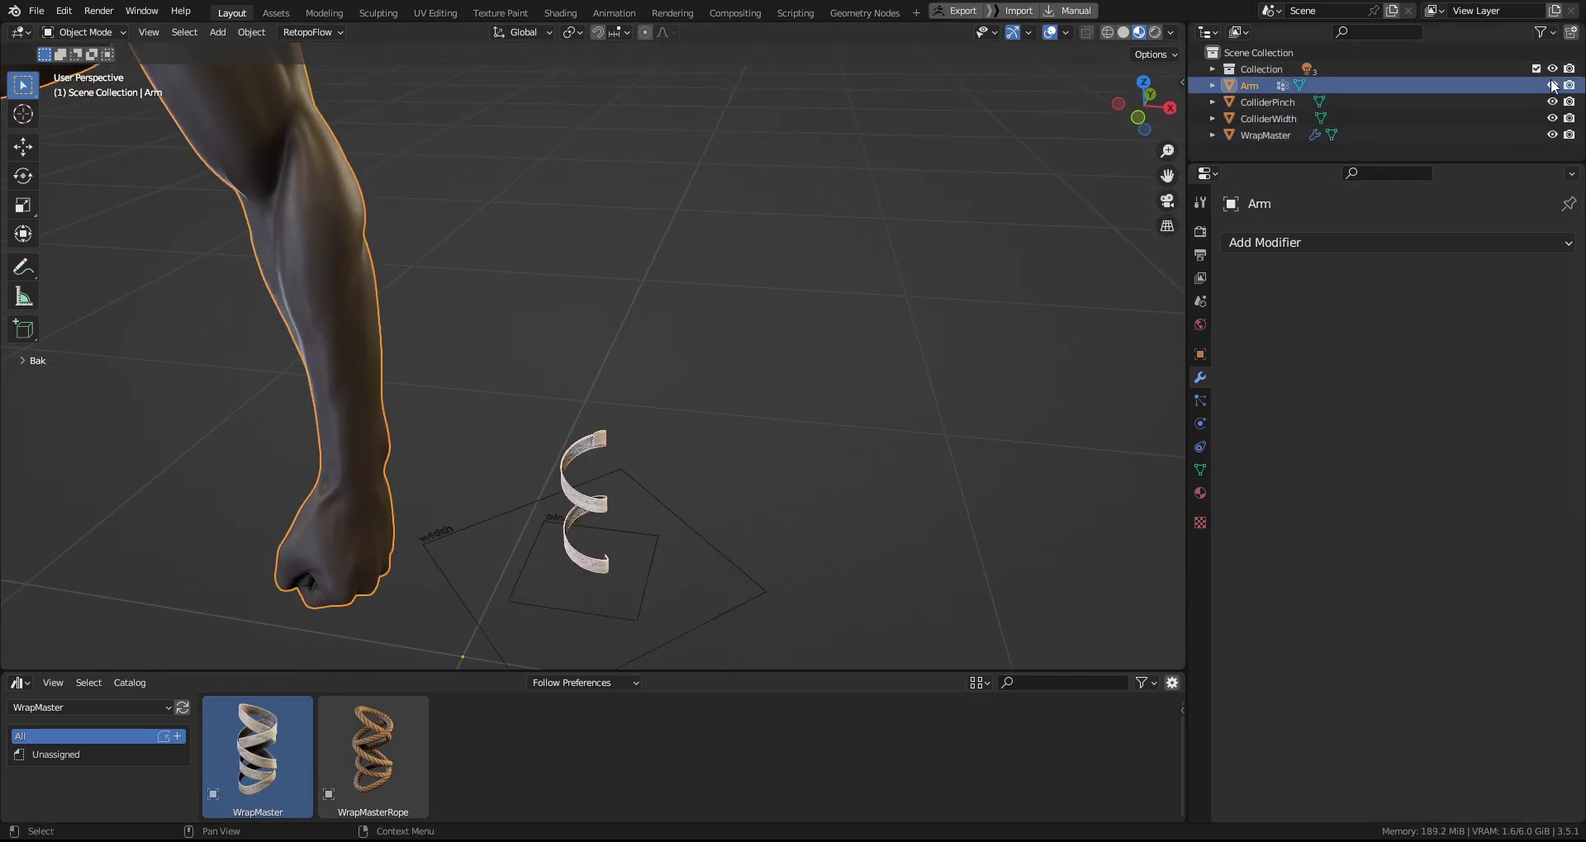
{"action": "left_click", "coordinate": [1552, 85]}
In Edit Mode, add a centred horizontal loop cut to the WrapMaster guide cylinder and try scaling the new loop.
{"action": "left_click", "coordinate": [607, 488]}
{"action": "key", "text": "KP_Decimal"}
{"action": "middle_click_drag", "start_coordinate": [696, 528], "coordinate": [700, 393]}
{"action": "key", "text": "Tab"}
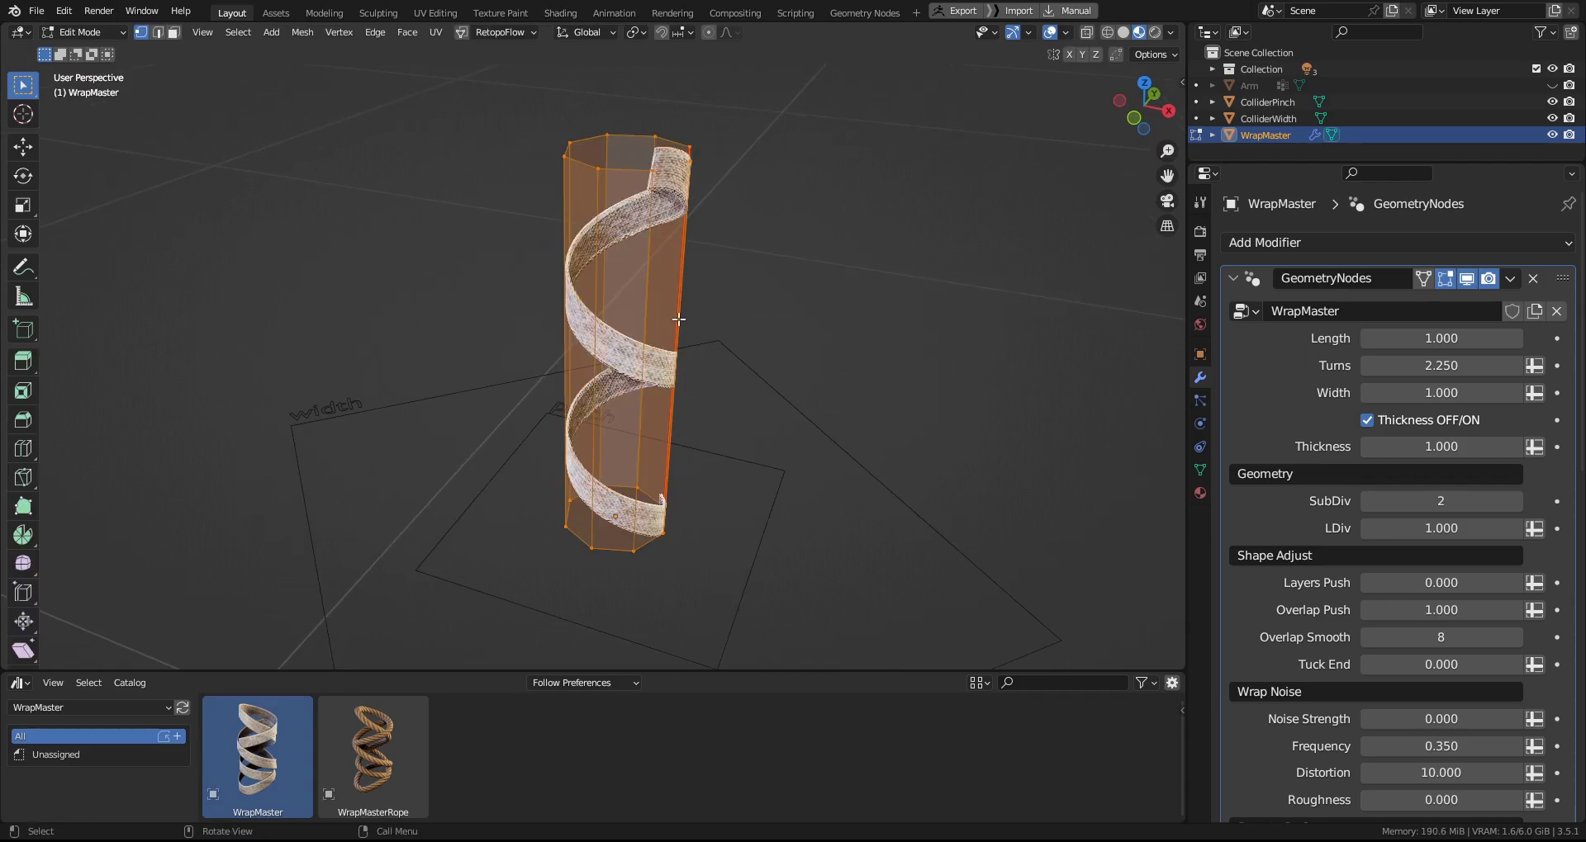
{"action": "key", "text": "ctrl+r"}
{"action": "left_click", "coordinate": [634, 343]}
{"action": "right_click", "coordinate": [633, 343]}
{"action": "key", "text": "s"}
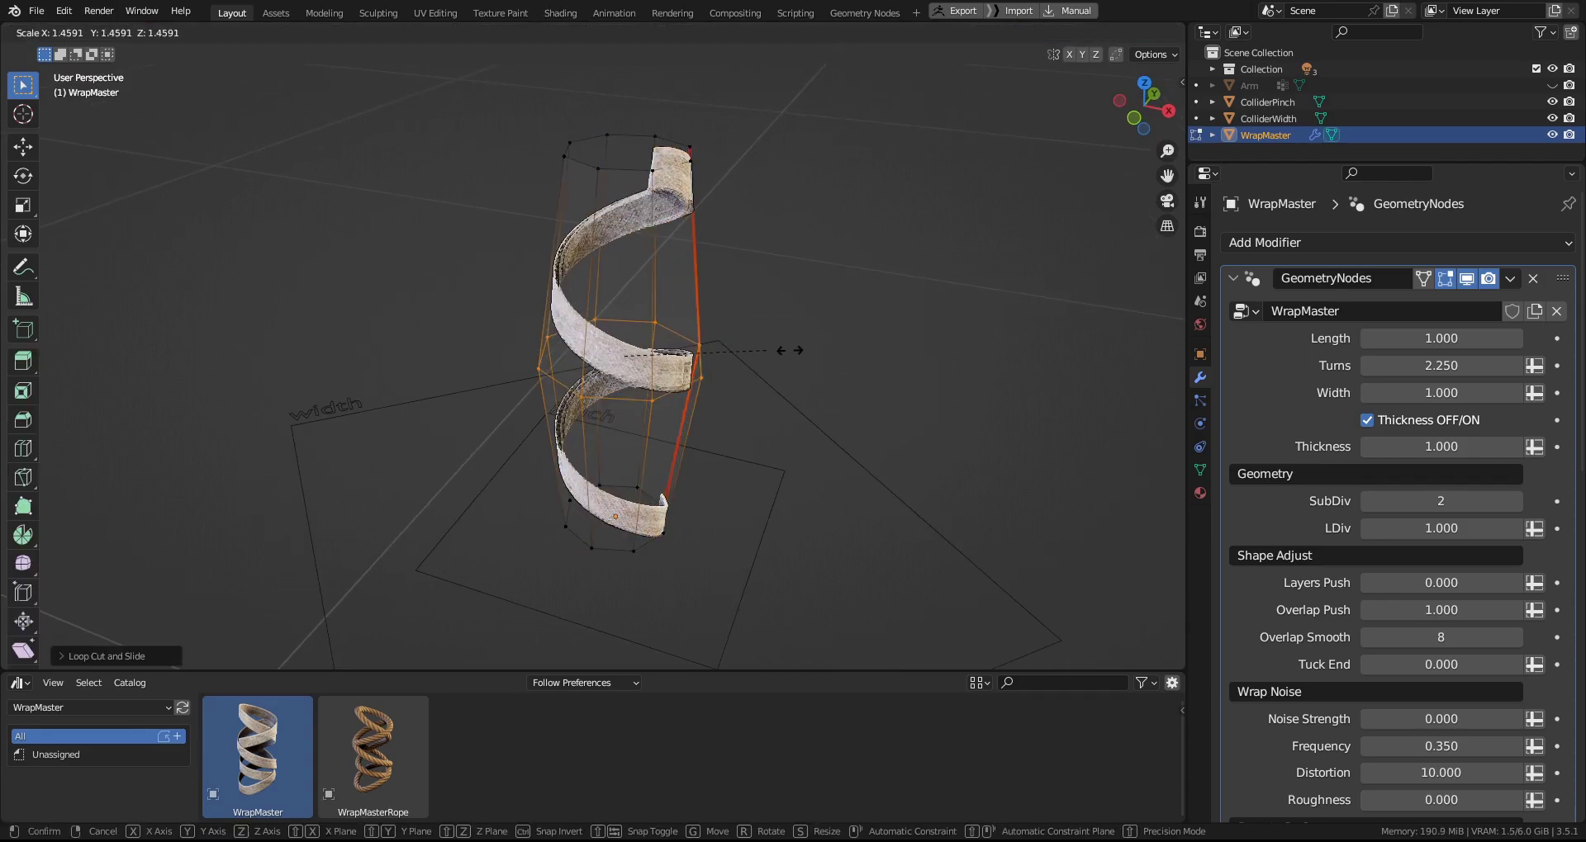
{"action": "right_click", "coordinate": [784, 345]}
Move the top edge loop of the WrapMaster guide cylinder and return to Object Mode.
{"action": "left_click", "coordinate": [636, 164], "text": "alt"}
{"action": "middle_click_drag", "start_coordinate": [689, 272], "coordinate": [697, 241]}
{"action": "key", "text": "g"}
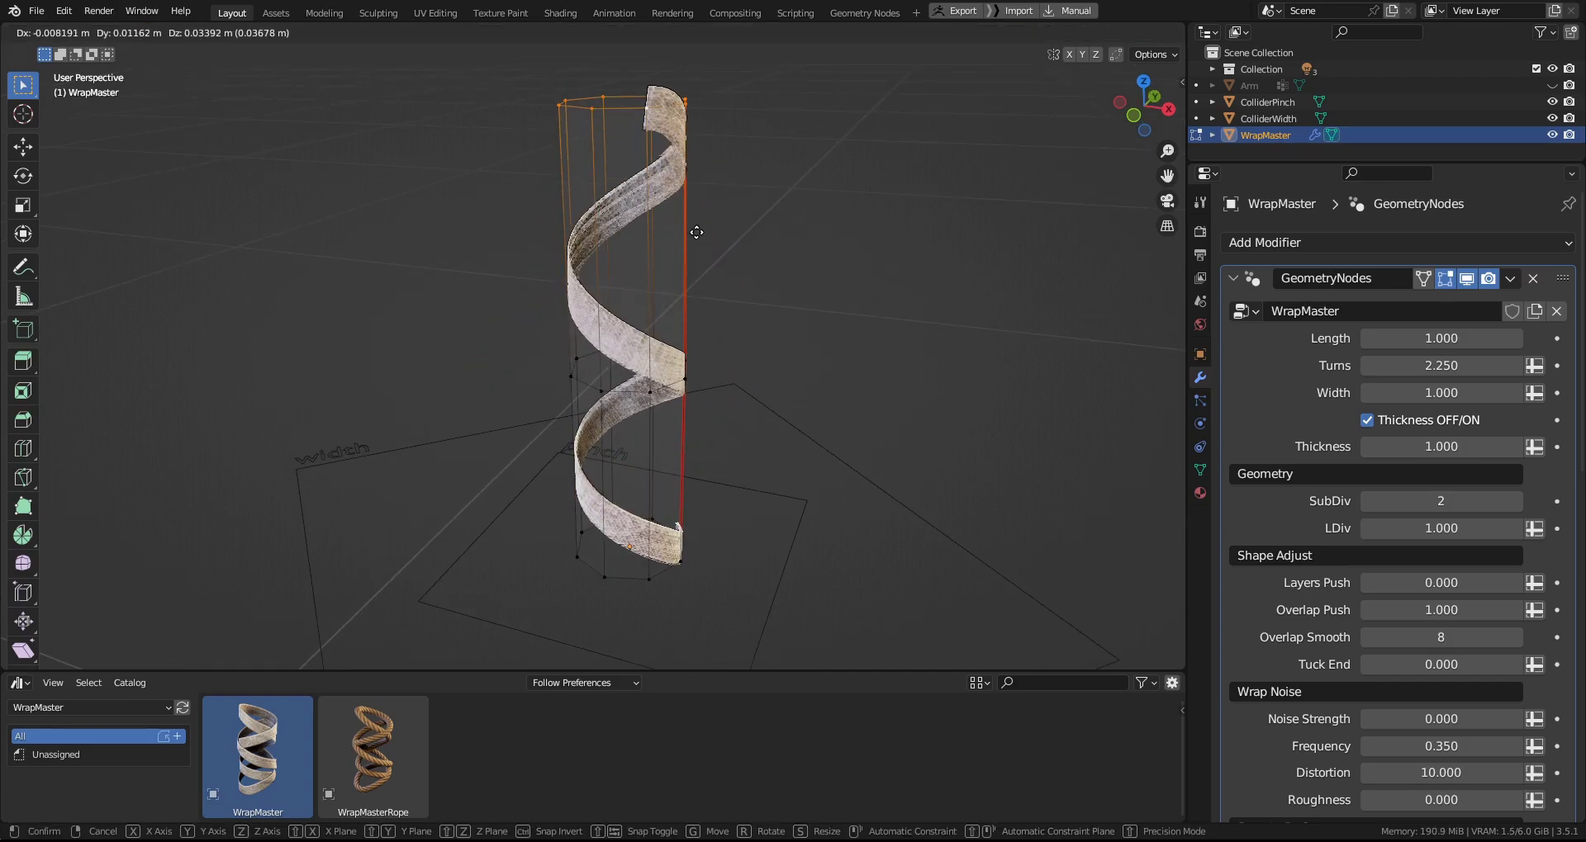
{"action": "left_click", "coordinate": [712, 393]}
{"action": "middle_click_drag", "start_coordinate": [712, 393], "coordinate": [814, 458]}
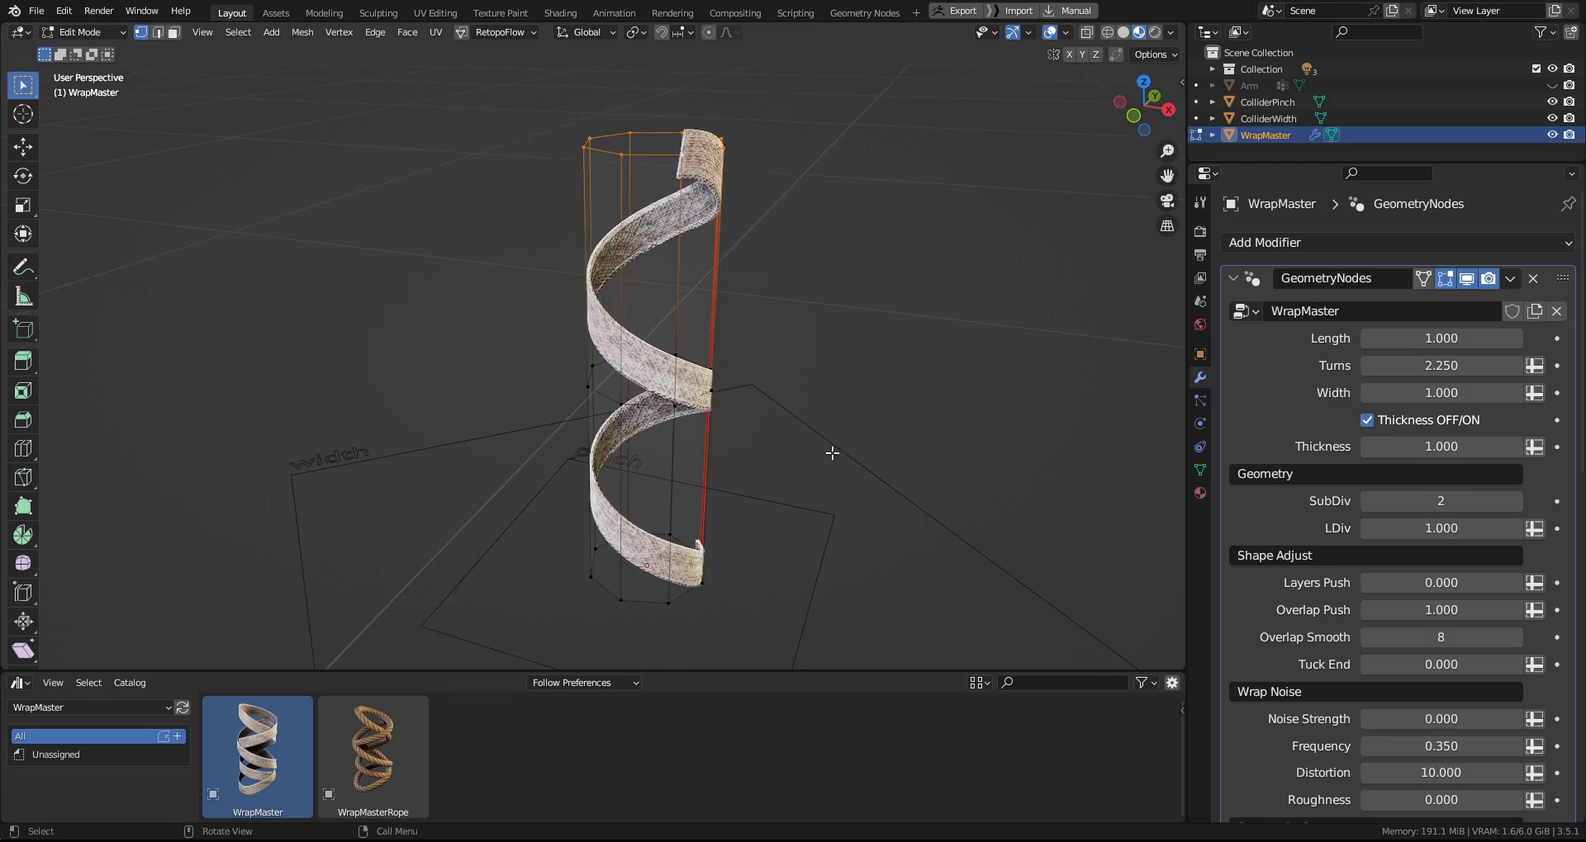
{"action": "key", "text": "Tab"}
{"action": "middle_click_drag", "start_coordinate": [1009, 572], "coordinate": [792, 397]}
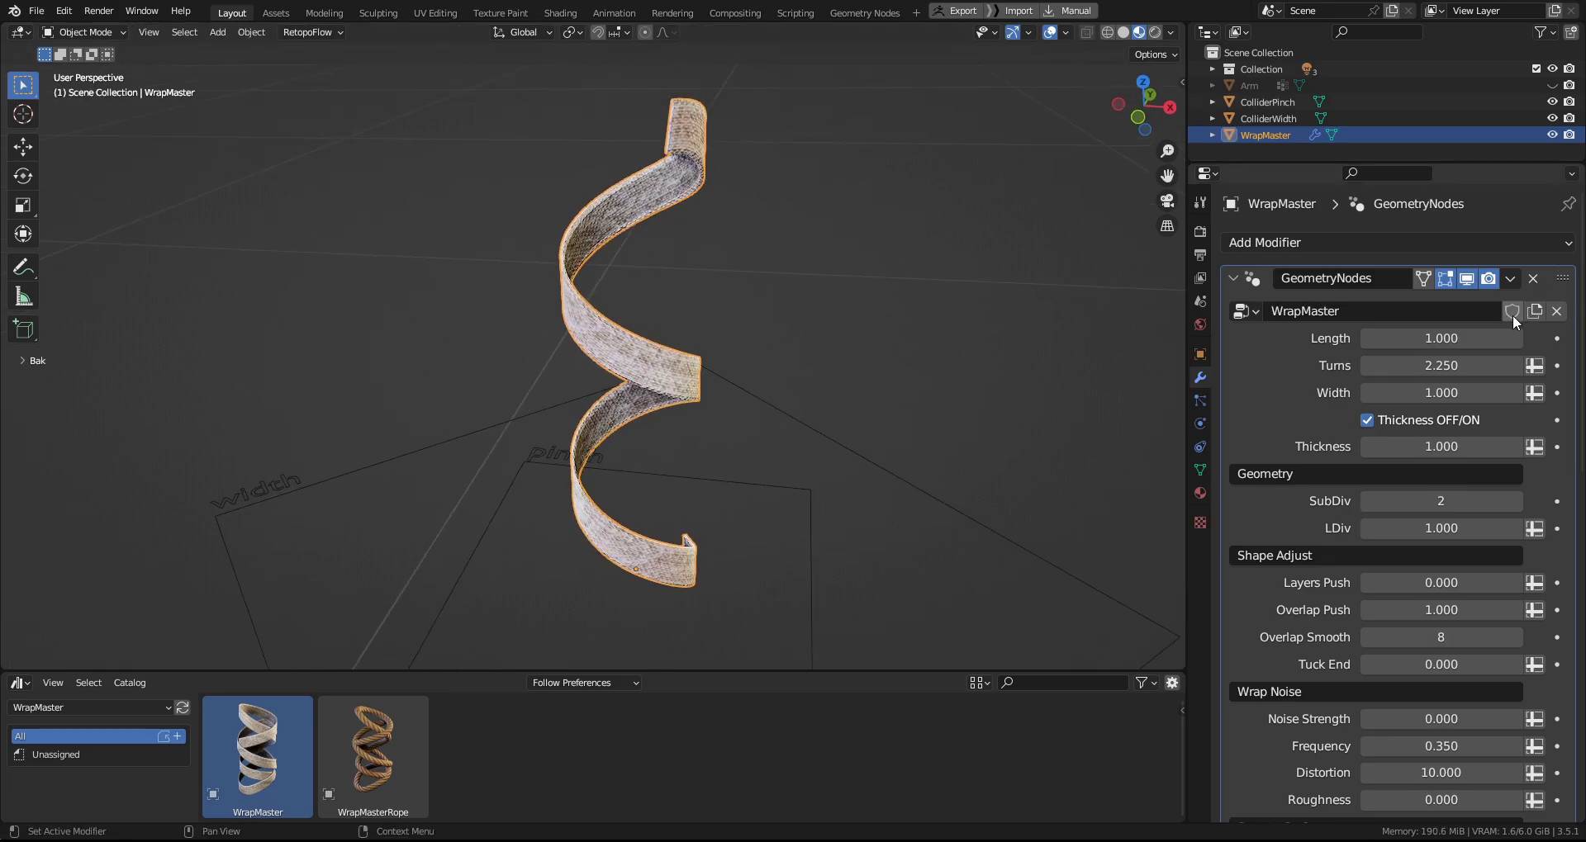
Set the wrap's Turns to 8.970 and Width to 0.960, and display it in Material Preview.
{"action": "mouse_move", "coordinate": [1441, 338]}
{"action": "left_mouse_down"}
{"action": "mouse_move", "coordinate": [1516, 337]}
{"action": "mouse_move", "coordinate": [1388, 337]}
{"action": "mouse_move", "coordinate": [1445, 366]}
{"action": "mouse_move", "coordinate": [1582, 365]}
{"action": "mouse_move", "coordinate": [1553, 365]}
{"action": "left_mouse_up"}
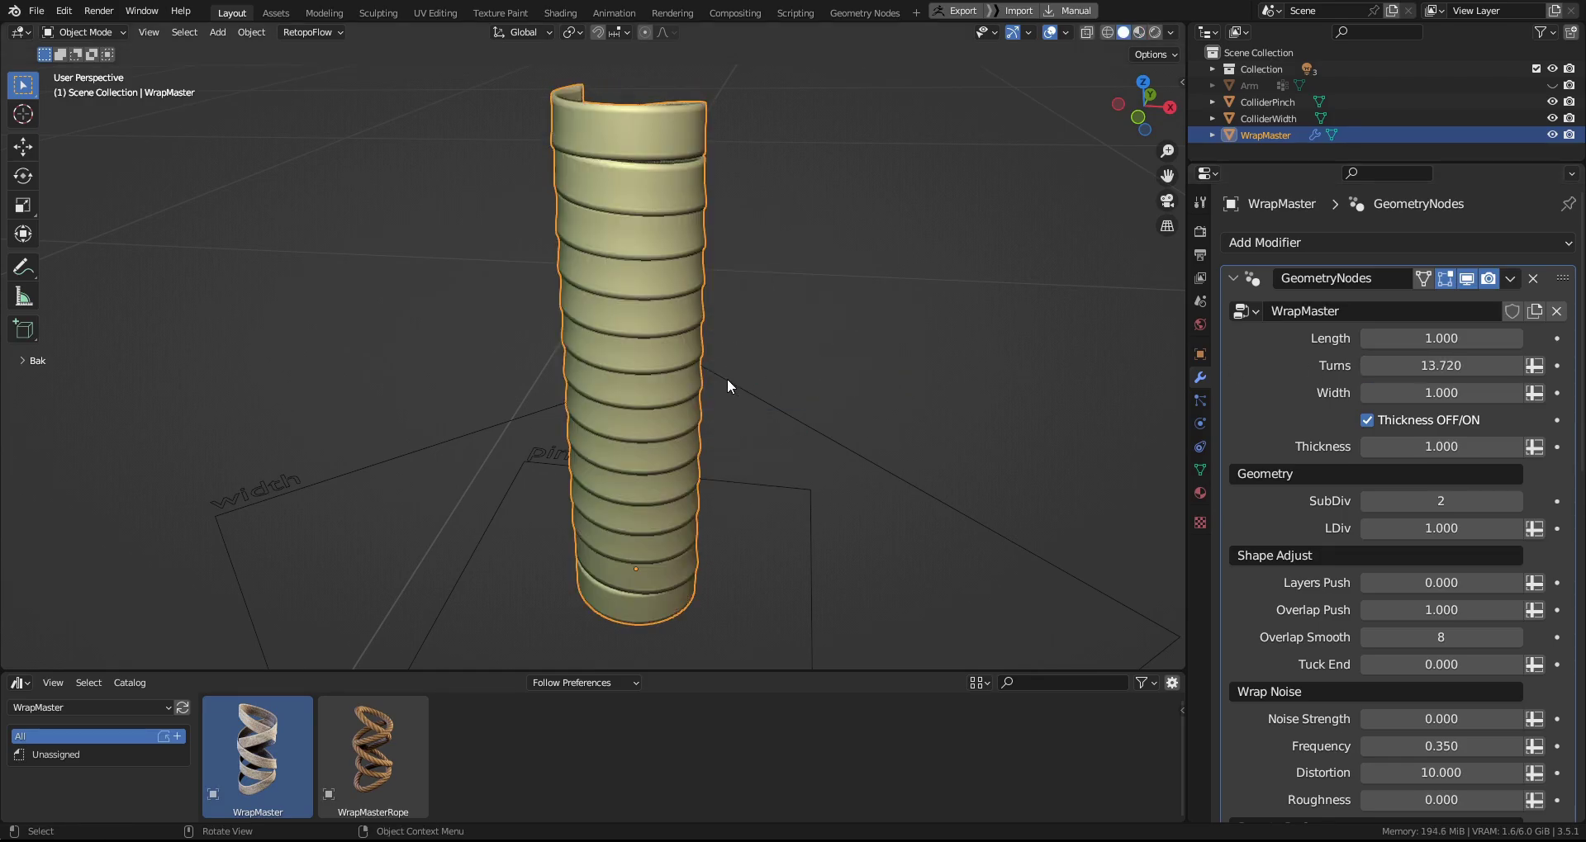
{"action": "middle_click_drag", "start_coordinate": [627, 325], "coordinate": [628, 319], "text": "ctrl"}
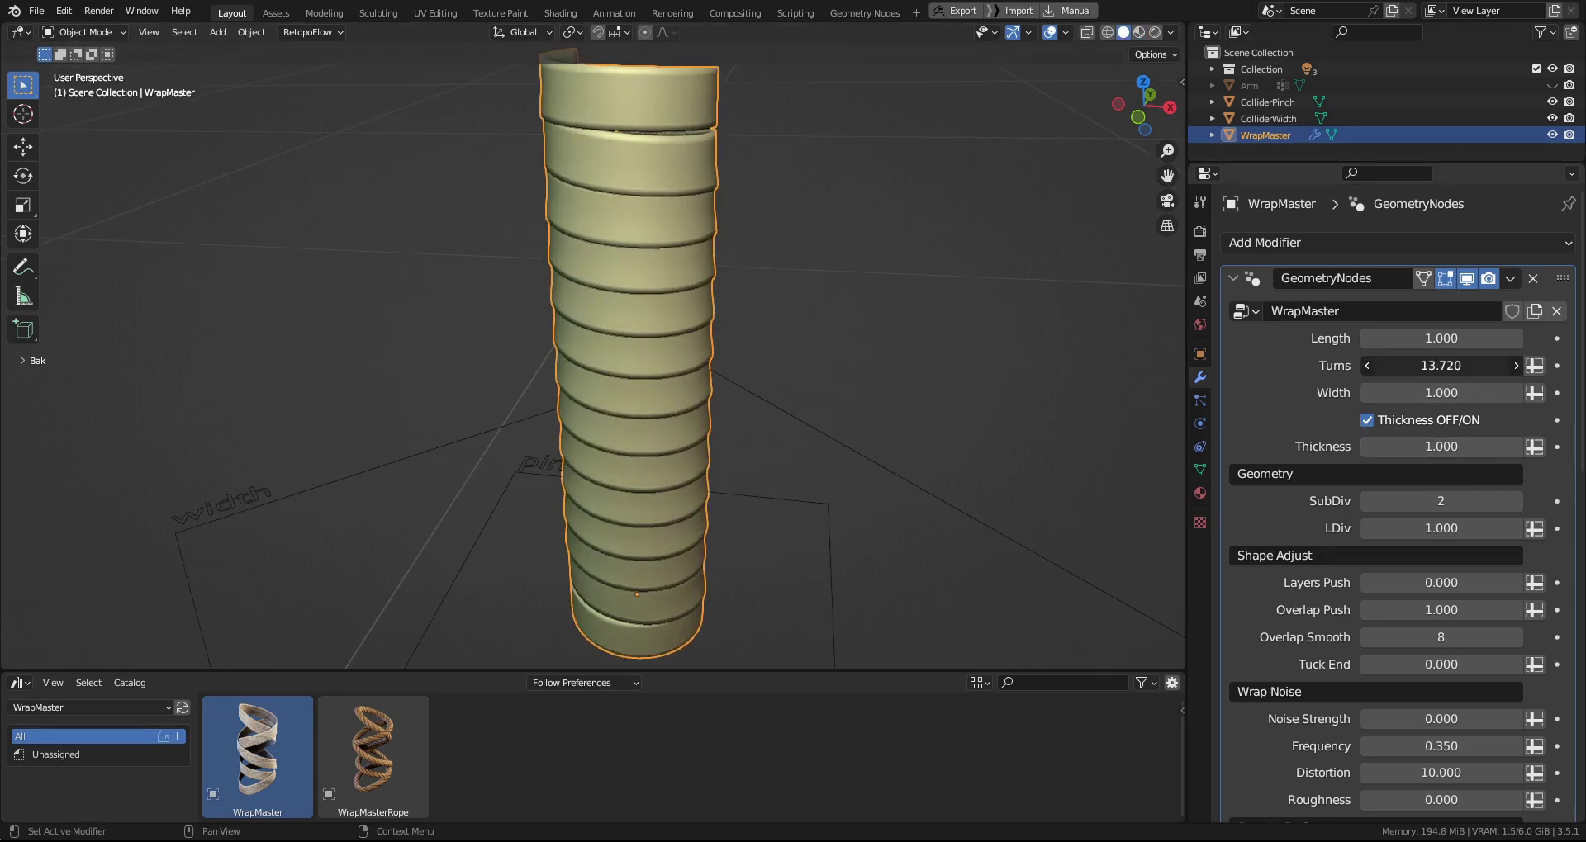
{"action": "left_click_drag", "start_coordinate": [1442, 365], "coordinate": [1424, 392]}
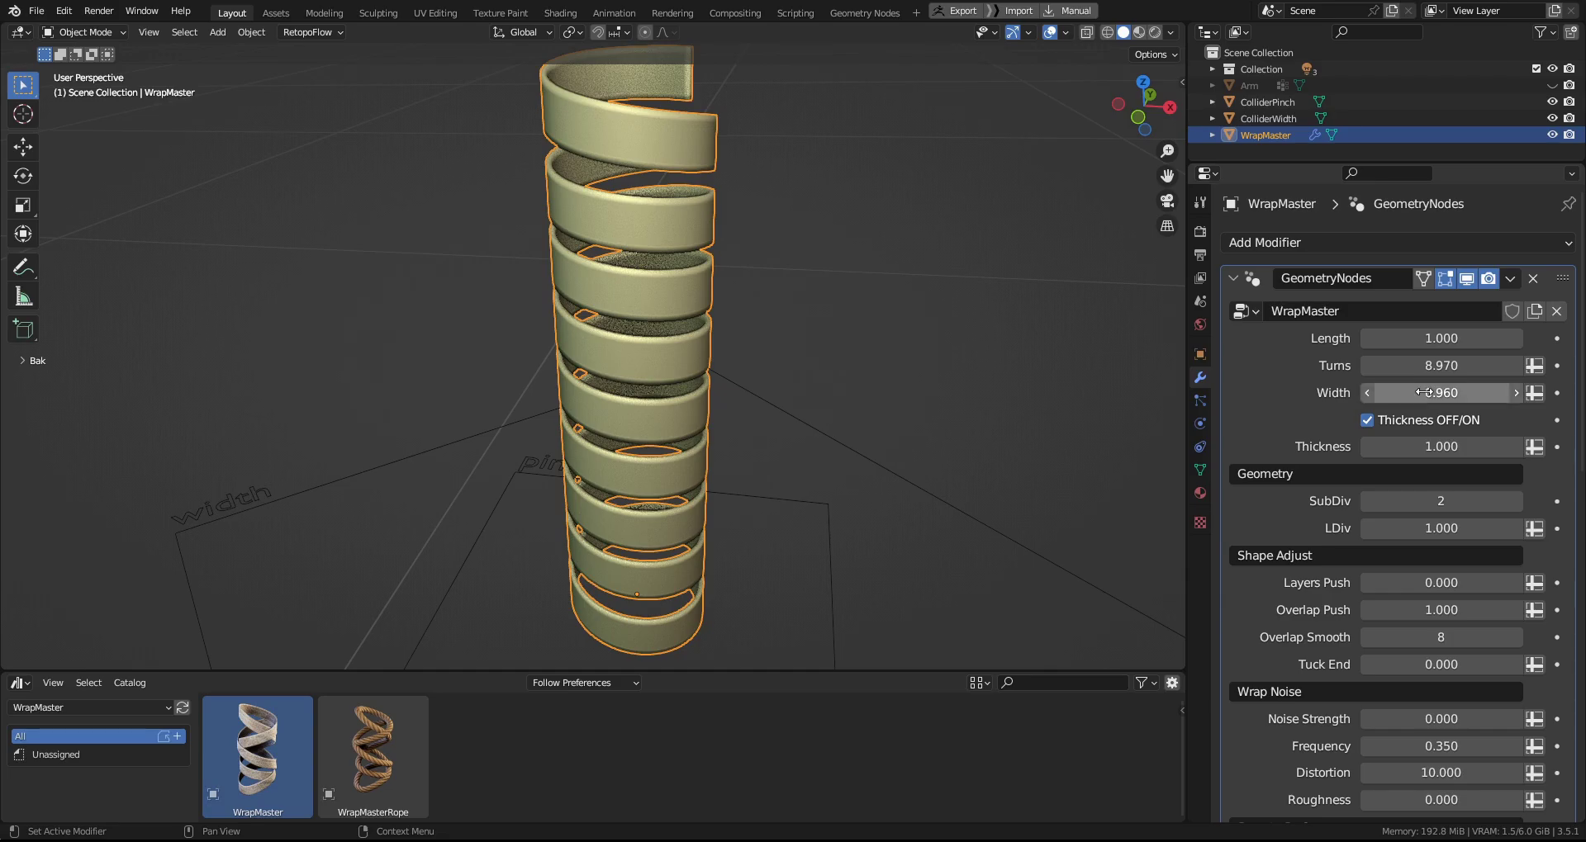
{"action": "key", "text": "z"}
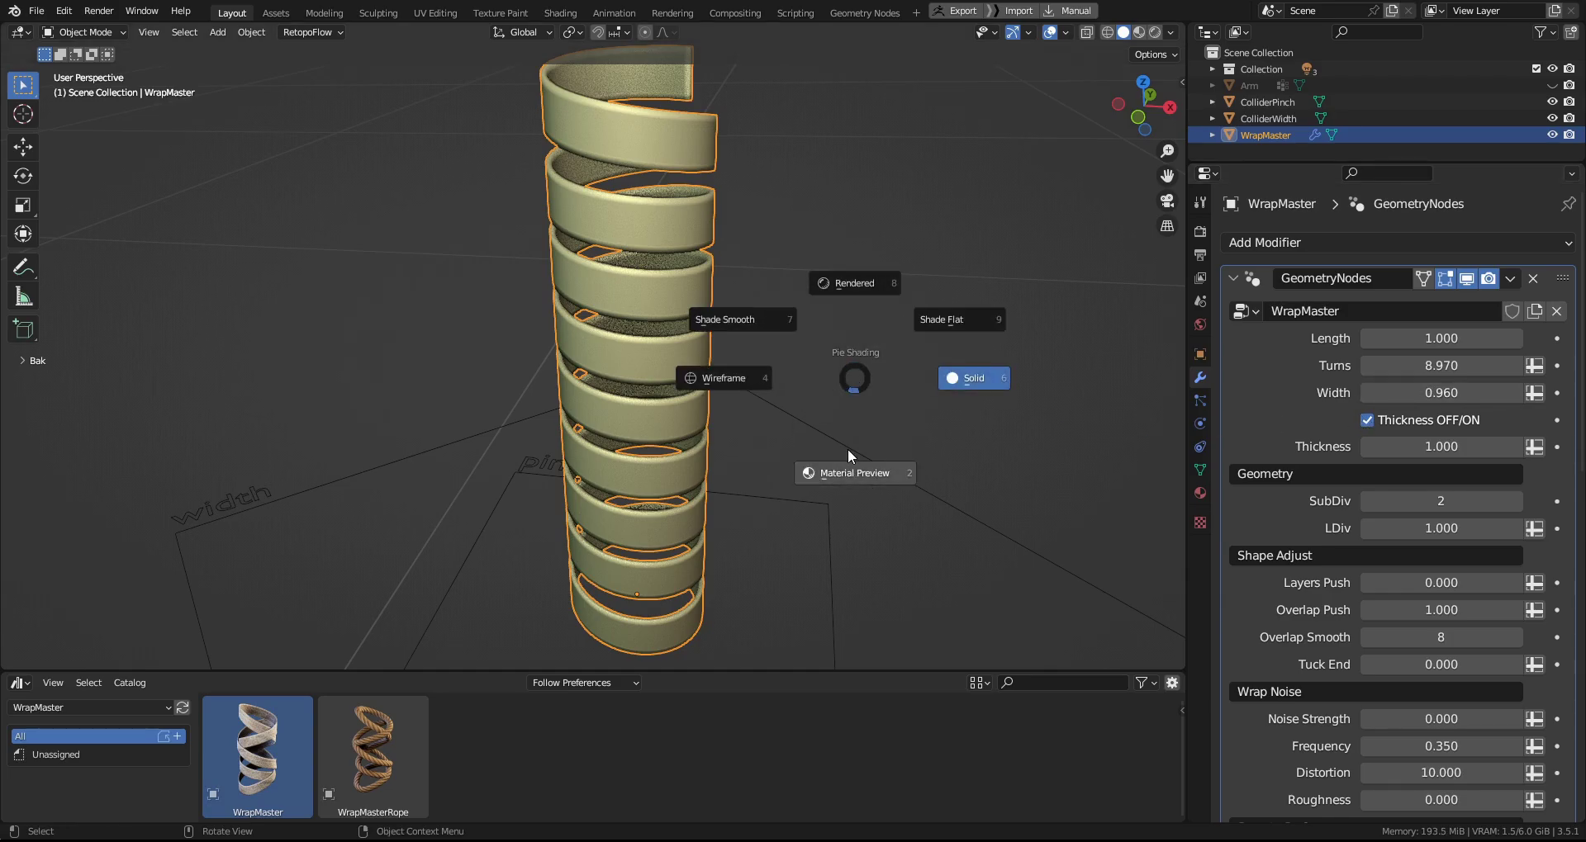
{"action": "left_click", "coordinate": [851, 469]}
Turn the wrap's thickness off and on again, and set Thickness to 2.000.
{"action": "left_click", "coordinate": [1379, 423]}
{"action": "middle_click_drag", "start_coordinate": [926, 403], "coordinate": [845, 381]}
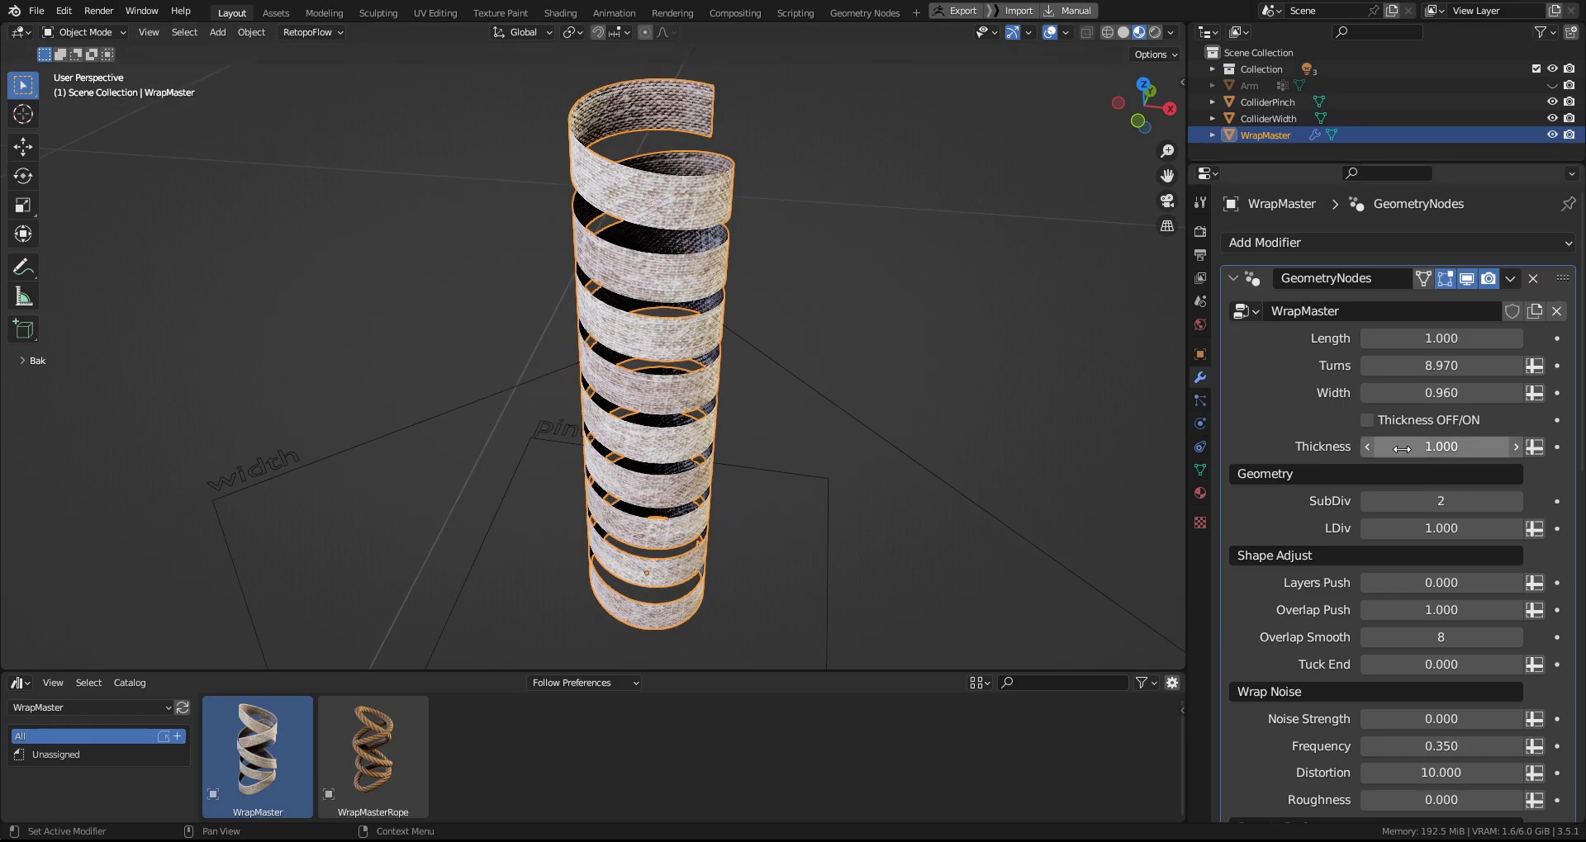
{"action": "left_click", "coordinate": [1367, 422]}
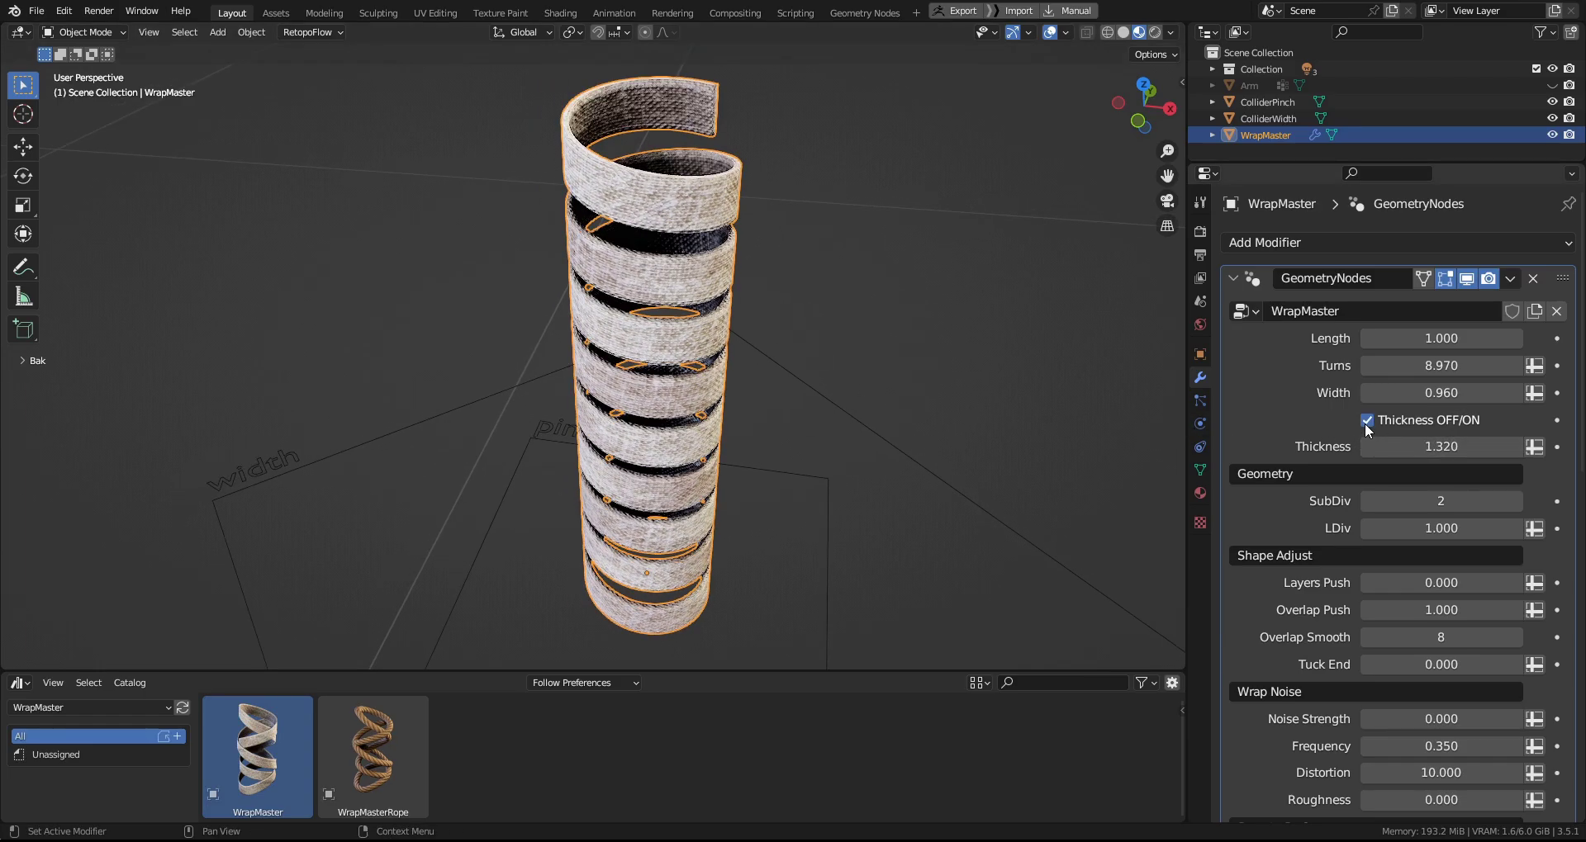
{"action": "mouse_move", "coordinate": [1441, 446]}
{"action": "left_mouse_down"}
{"action": "mouse_move", "coordinate": [1516, 446]}
{"action": "mouse_move", "coordinate": [1379, 446]}
{"action": "mouse_move", "coordinate": [1455, 446]}
{"action": "left_mouse_up"}
{"action": "middle_click_drag", "start_coordinate": [782, 489], "coordinate": [740, 509]}
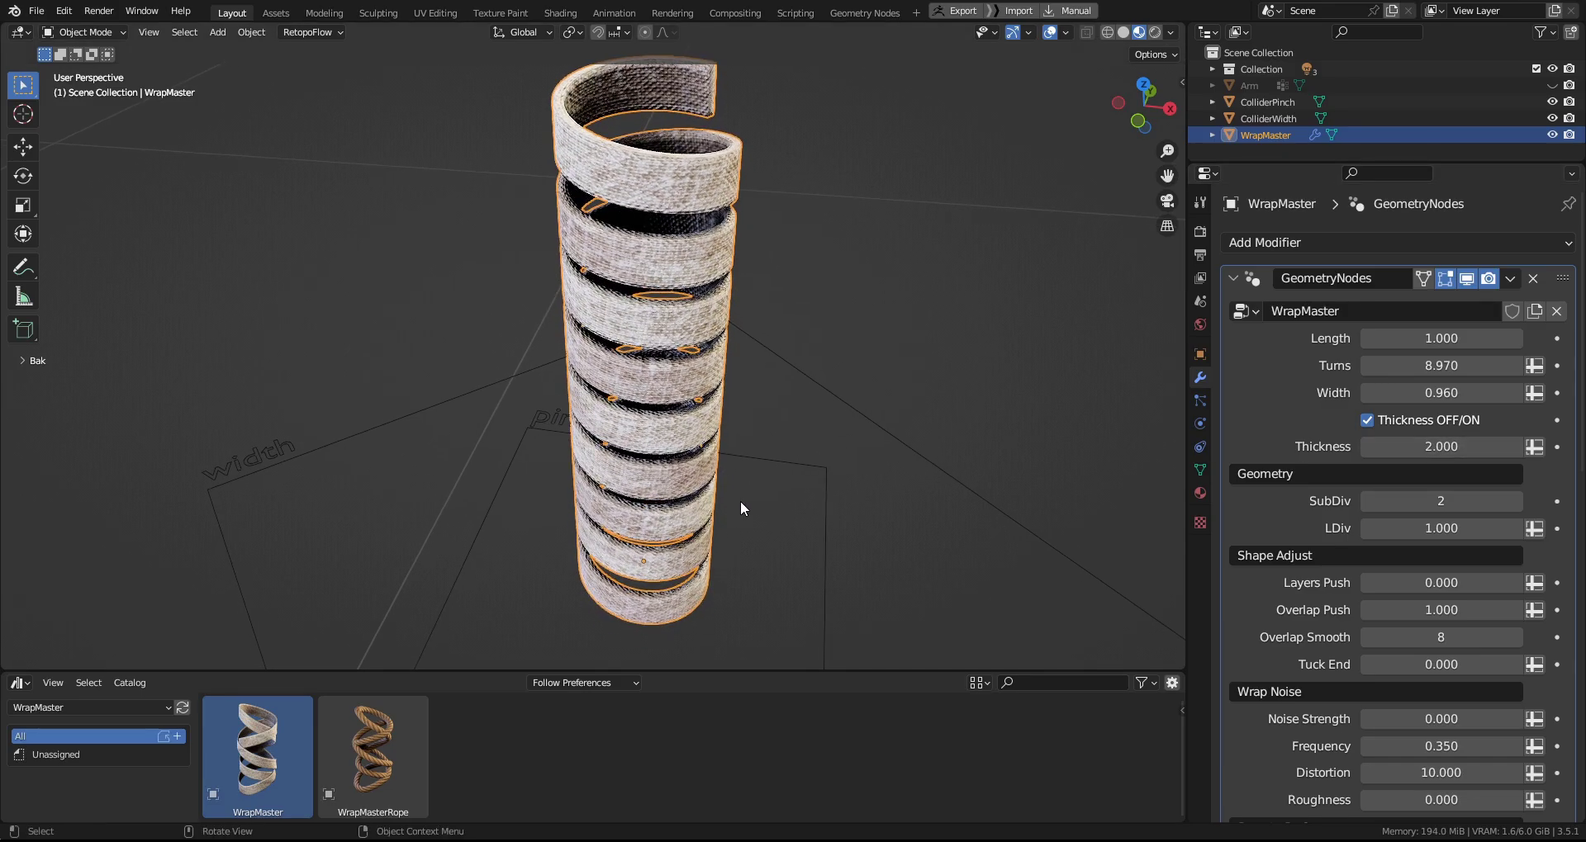
Show the wireframe over the wrap and raise its SubDiv to 4.
{"action": "key", "text": "shift+z"}
{"action": "middle_click_drag", "start_coordinate": [692, 391], "coordinate": [698, 380]}
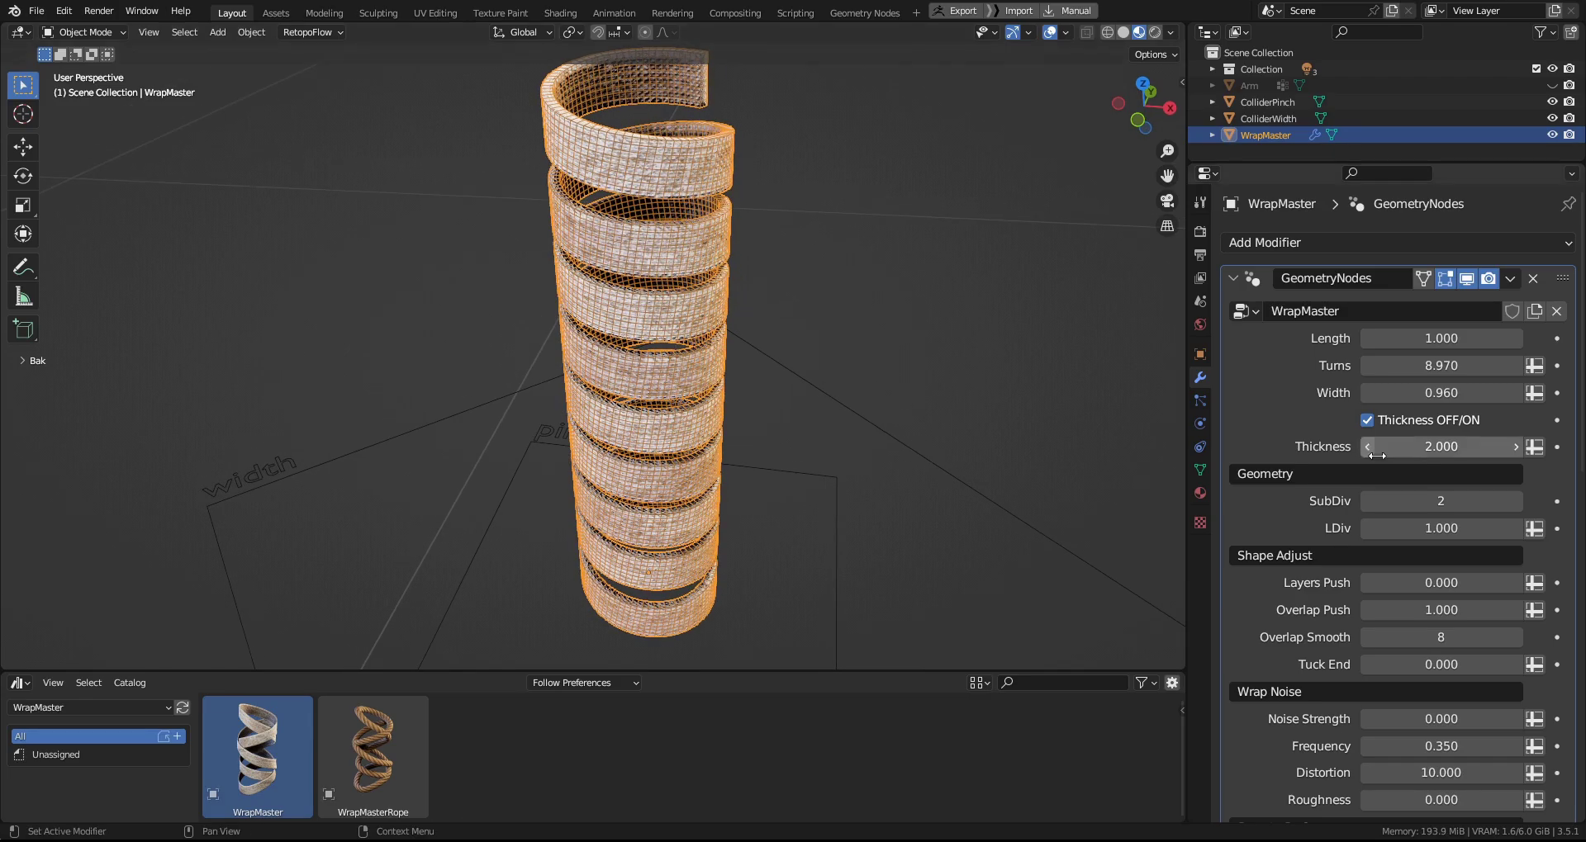
{"action": "left_click", "coordinate": [1518, 501]}
{"action": "left_click", "coordinate": [1518, 501]}
{"action": "middle_click_drag", "start_coordinate": [966, 437], "coordinate": [929, 434]}
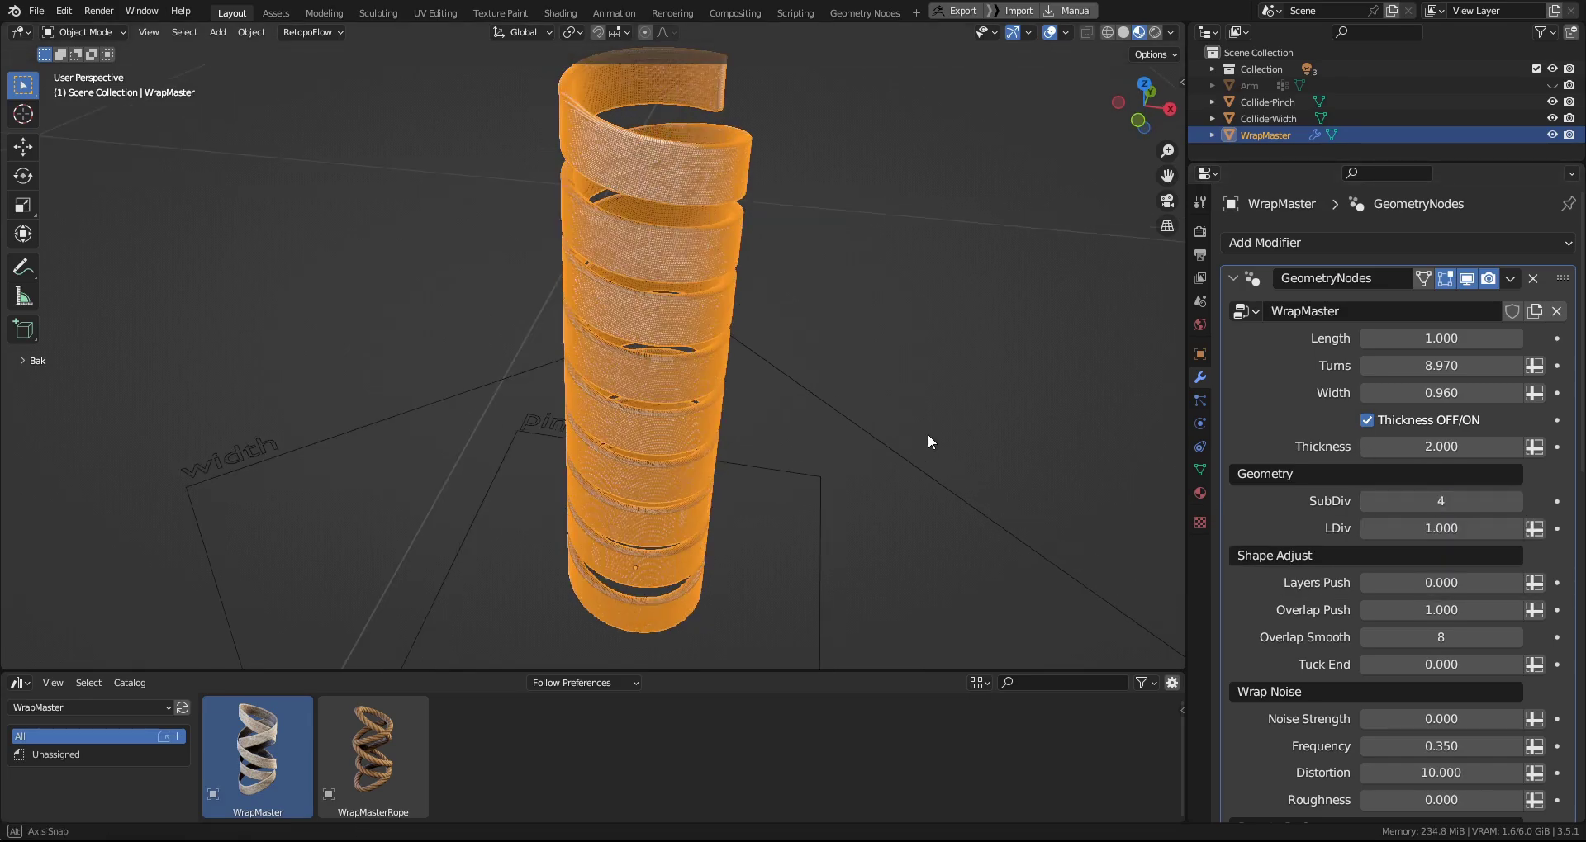
{"action": "middle_click_drag", "start_coordinate": [686, 368], "coordinate": [664, 349], "text": "ctrl"}
Lower the wrap's SubDiv to 1 and set LDiv to 1.100.
{"action": "left_click", "coordinate": [1366, 499]}
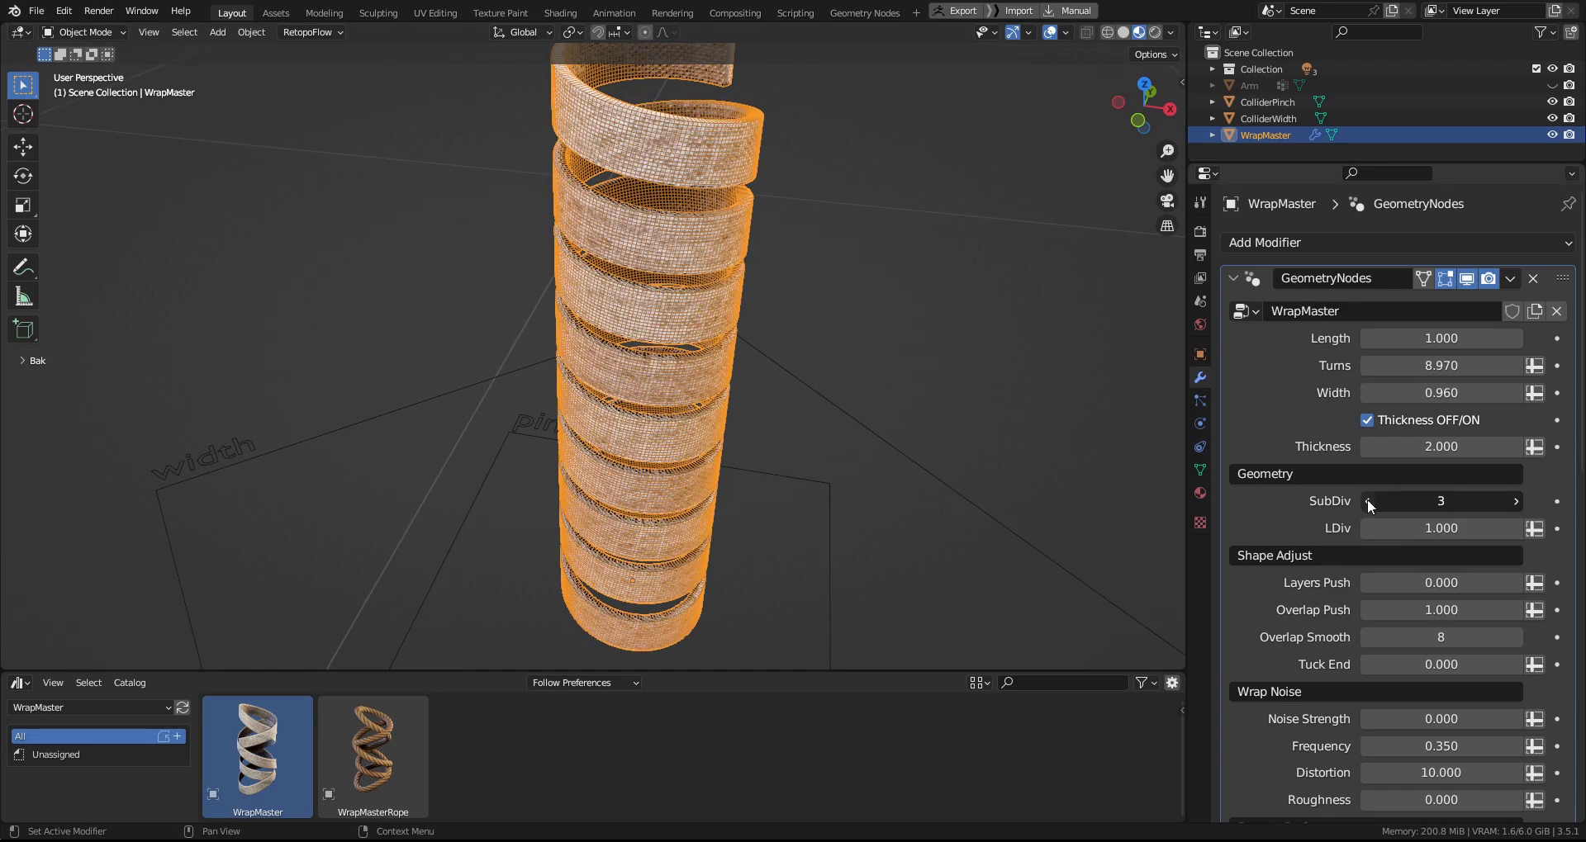
{"action": "left_click", "coordinate": [1366, 499]}
{"action": "left_click", "coordinate": [1366, 499]}
{"action": "middle_click_drag", "start_coordinate": [623, 428], "coordinate": [645, 426]}
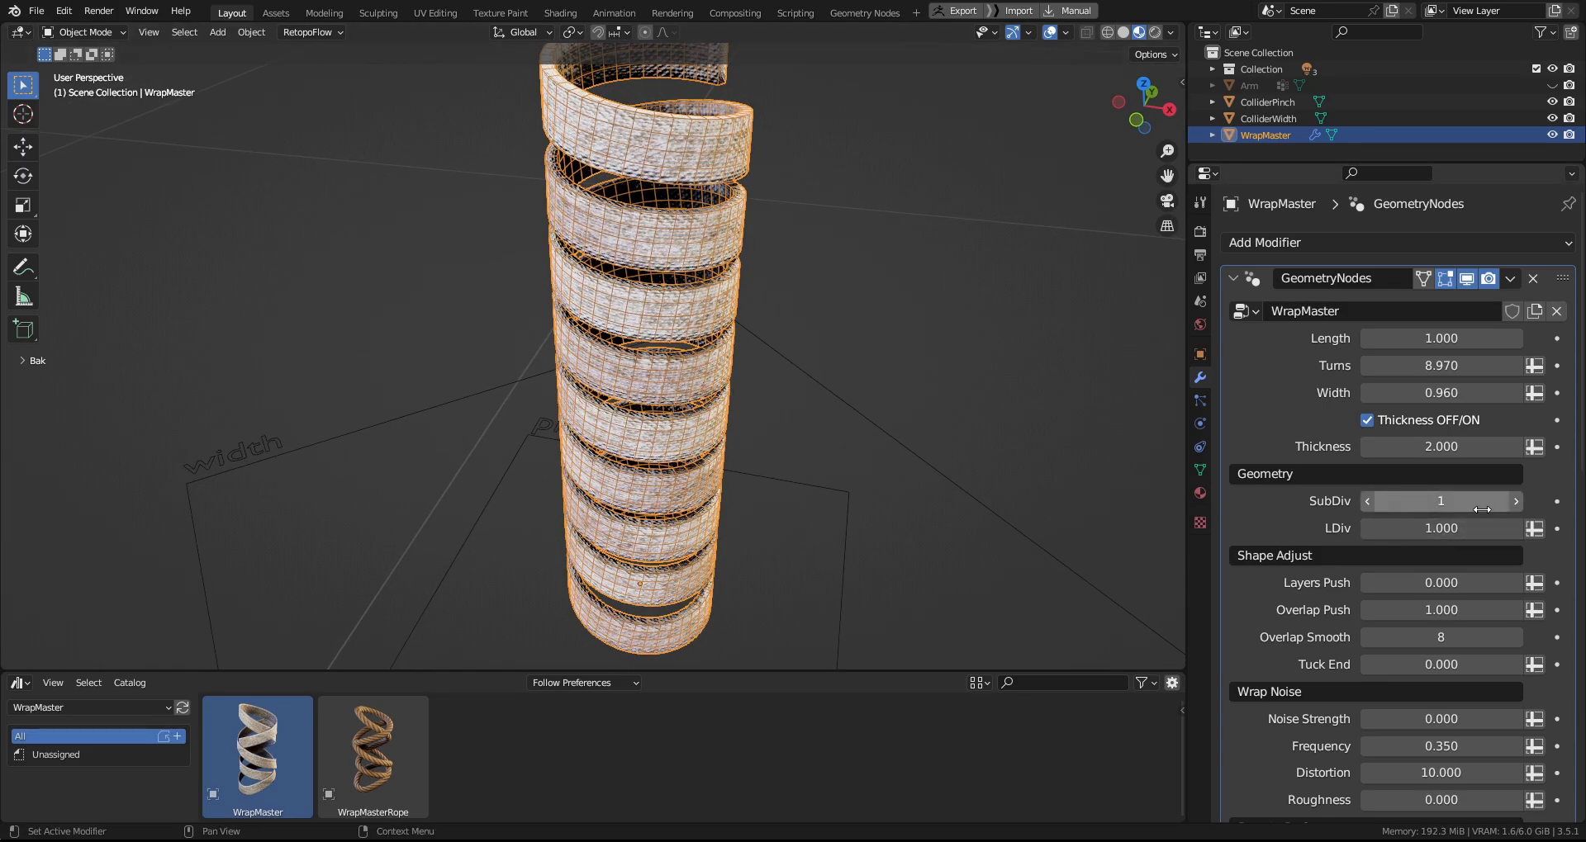
{"action": "mouse_move", "coordinate": [1436, 527]}
{"action": "left_mouse_down"}
{"action": "mouse_move", "coordinate": [1381, 529]}
{"action": "mouse_move", "coordinate": [1465, 529]}
{"action": "mouse_move", "coordinate": [1445, 528]}
{"action": "left_mouse_up"}
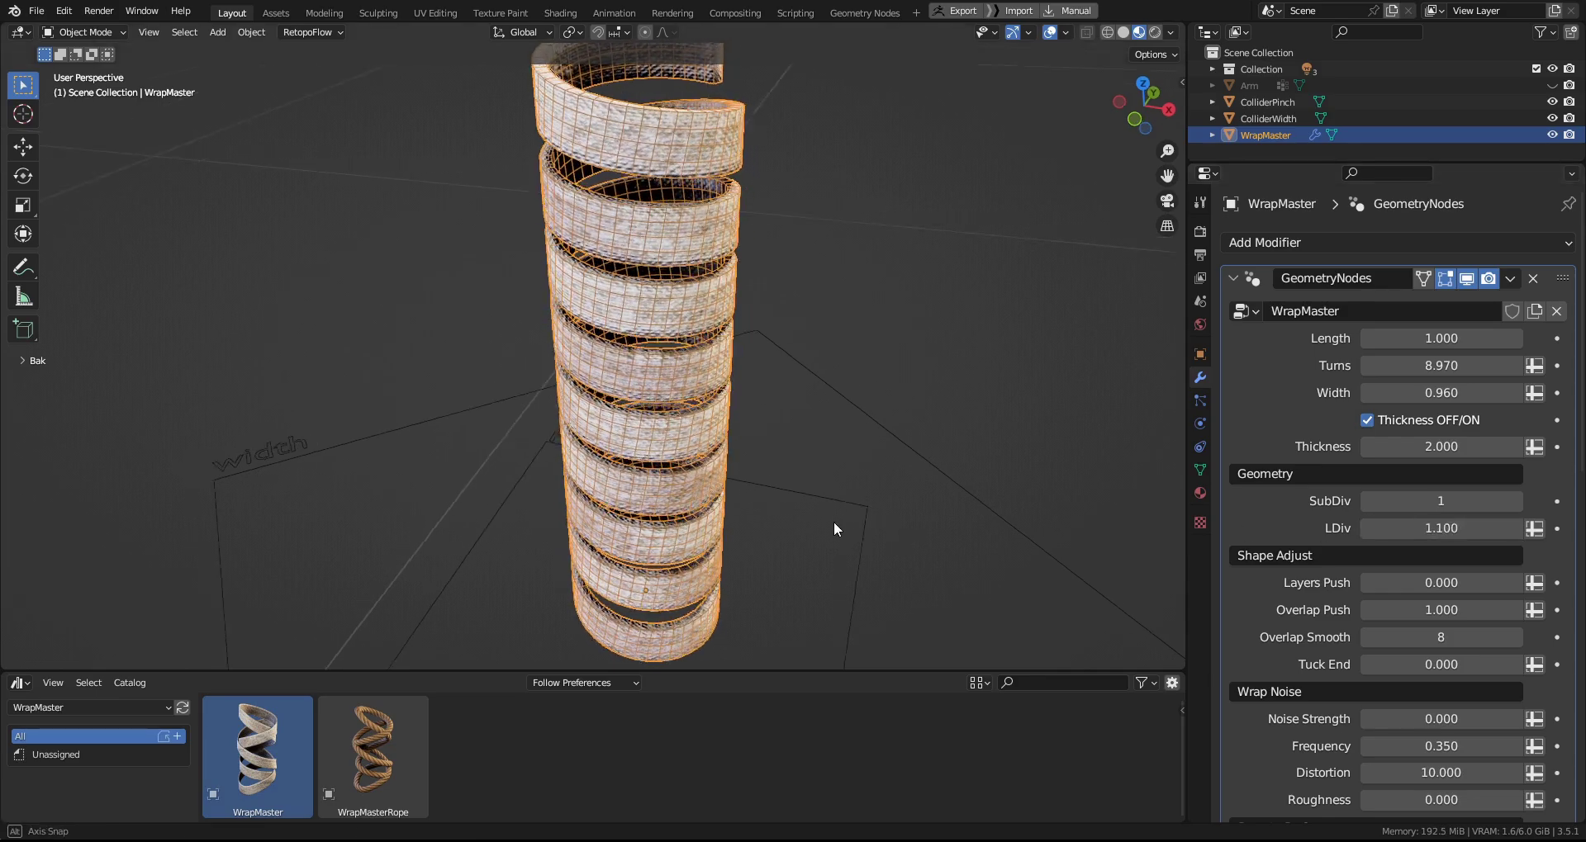
{"action": "middle_click_drag", "start_coordinate": [834, 529], "coordinate": [1092, 382]}
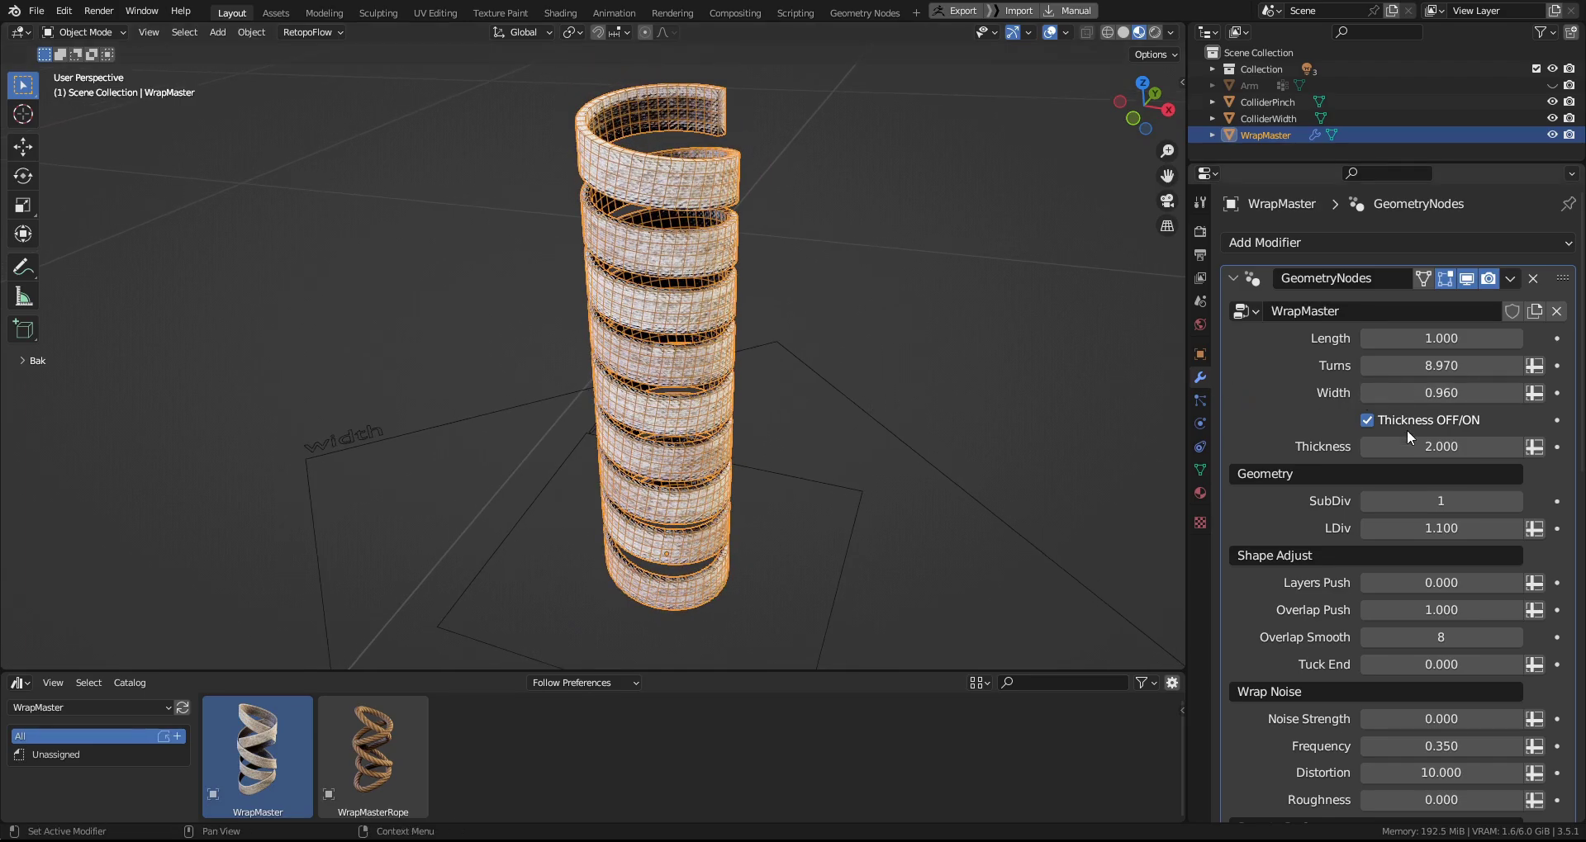
Set the wrap's Thickness and Width to 1.000 and its Turns to 2.250.
{"action": "left_click", "coordinate": [1441, 447]}
{"action": "type", "text": "1"}
{"action": "key", "text": "Return"}
{"action": "type", "text": "1"}
{"action": "key", "text": "shift+Tab"}
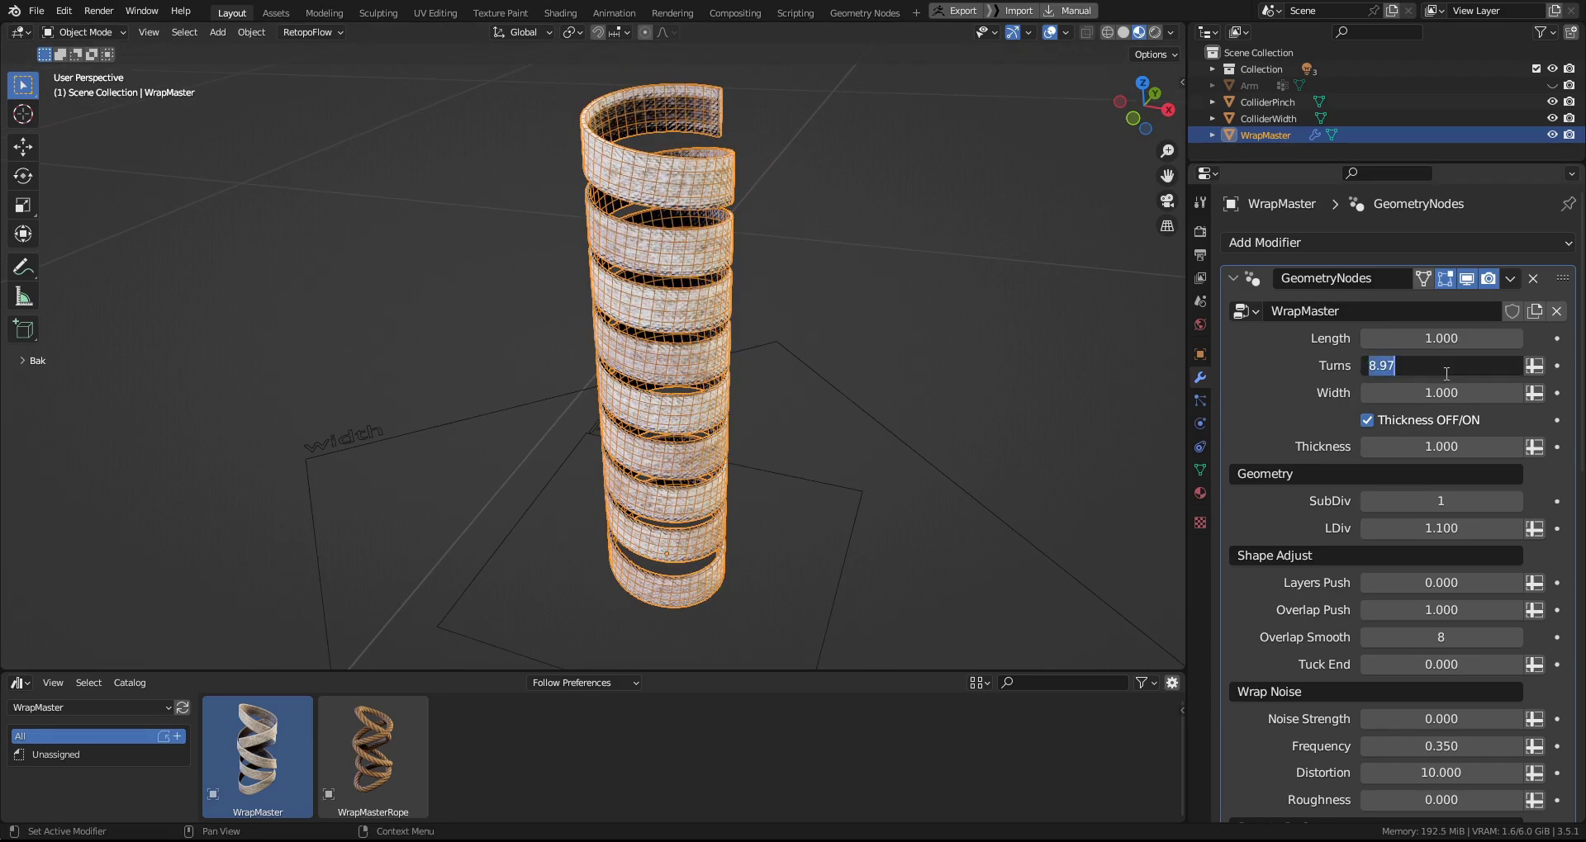
{"action": "type", "text": "2.25"}
{"action": "key", "text": "Return"}
Increase the wrap's Length to 3.230 and its Turns to 3.240.
{"action": "scroll", "coordinate": [1239, 529], "scroll_direction": "down", "scroll_amount": 2}
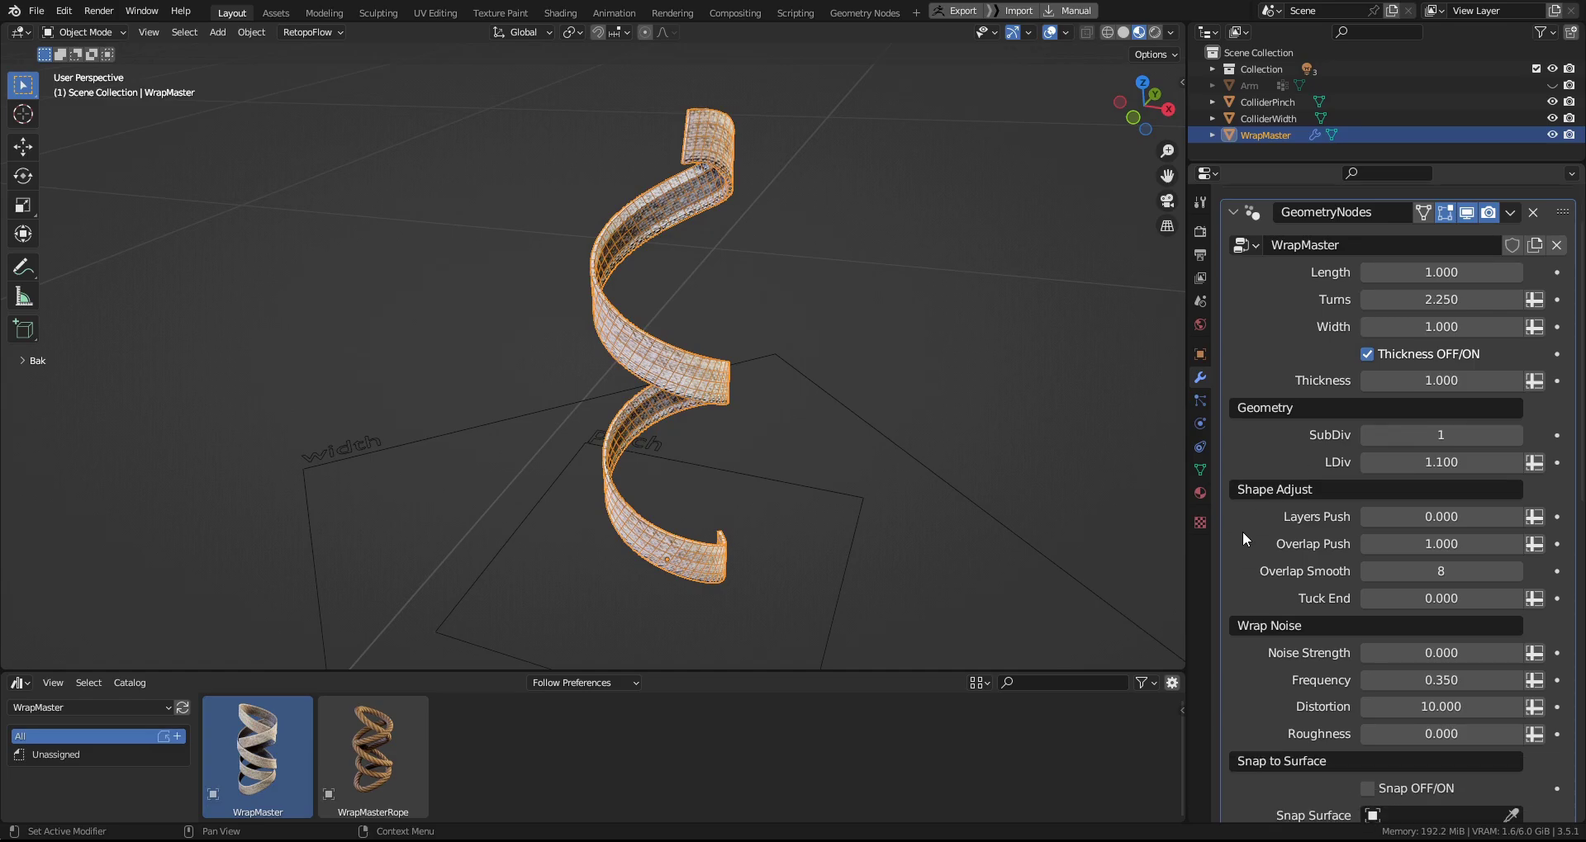
{"action": "scroll", "coordinate": [1270, 533], "scroll_direction": "down", "scroll_amount": 3}
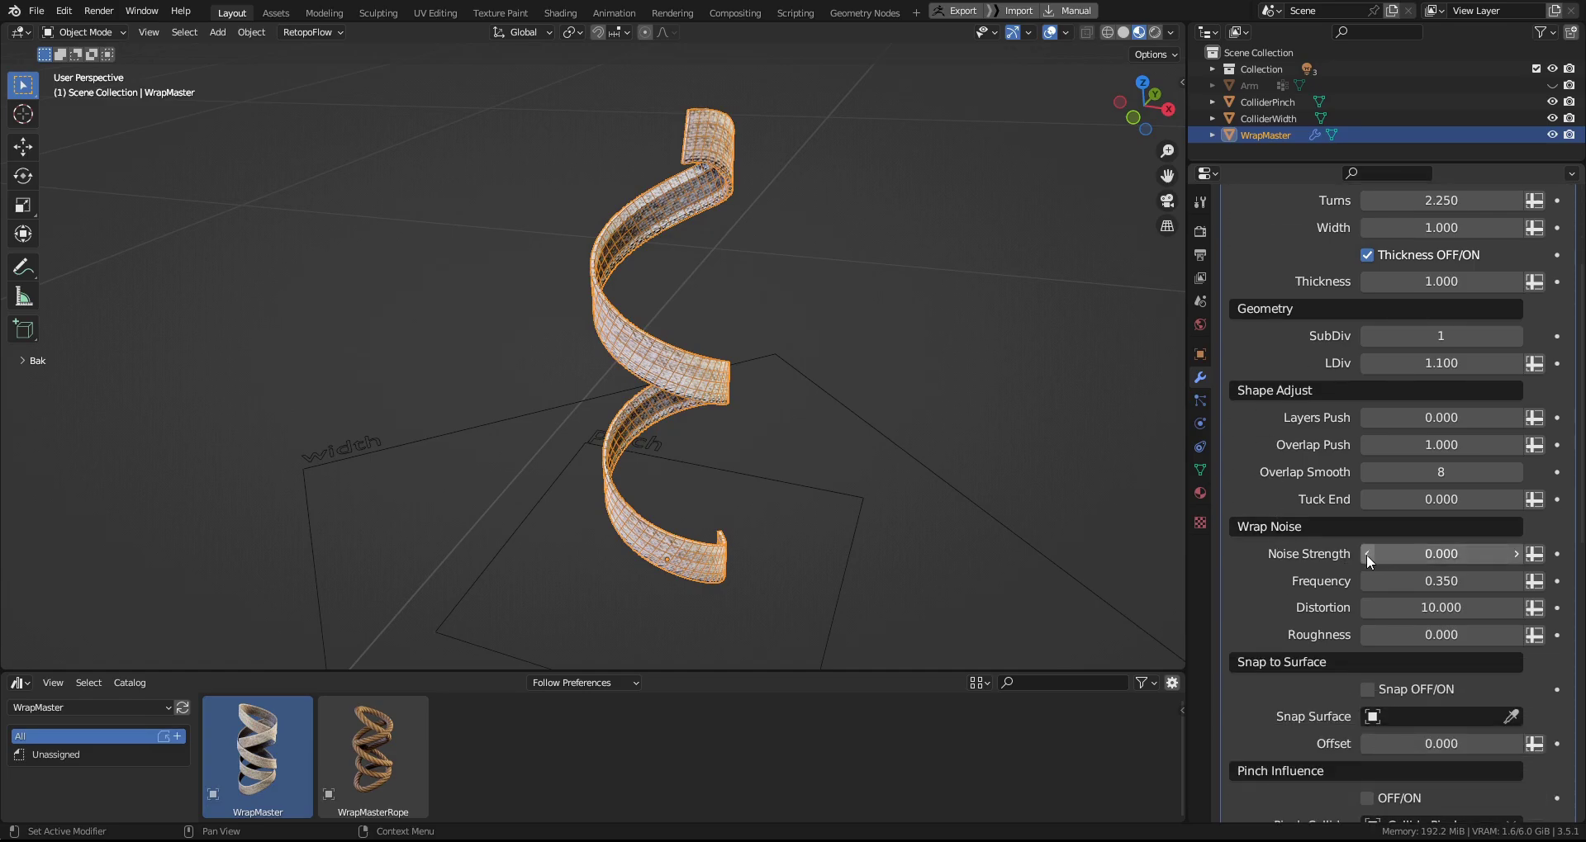
{"action": "scroll", "coordinate": [1338, 541], "scroll_direction": "up", "scroll_amount": 5}
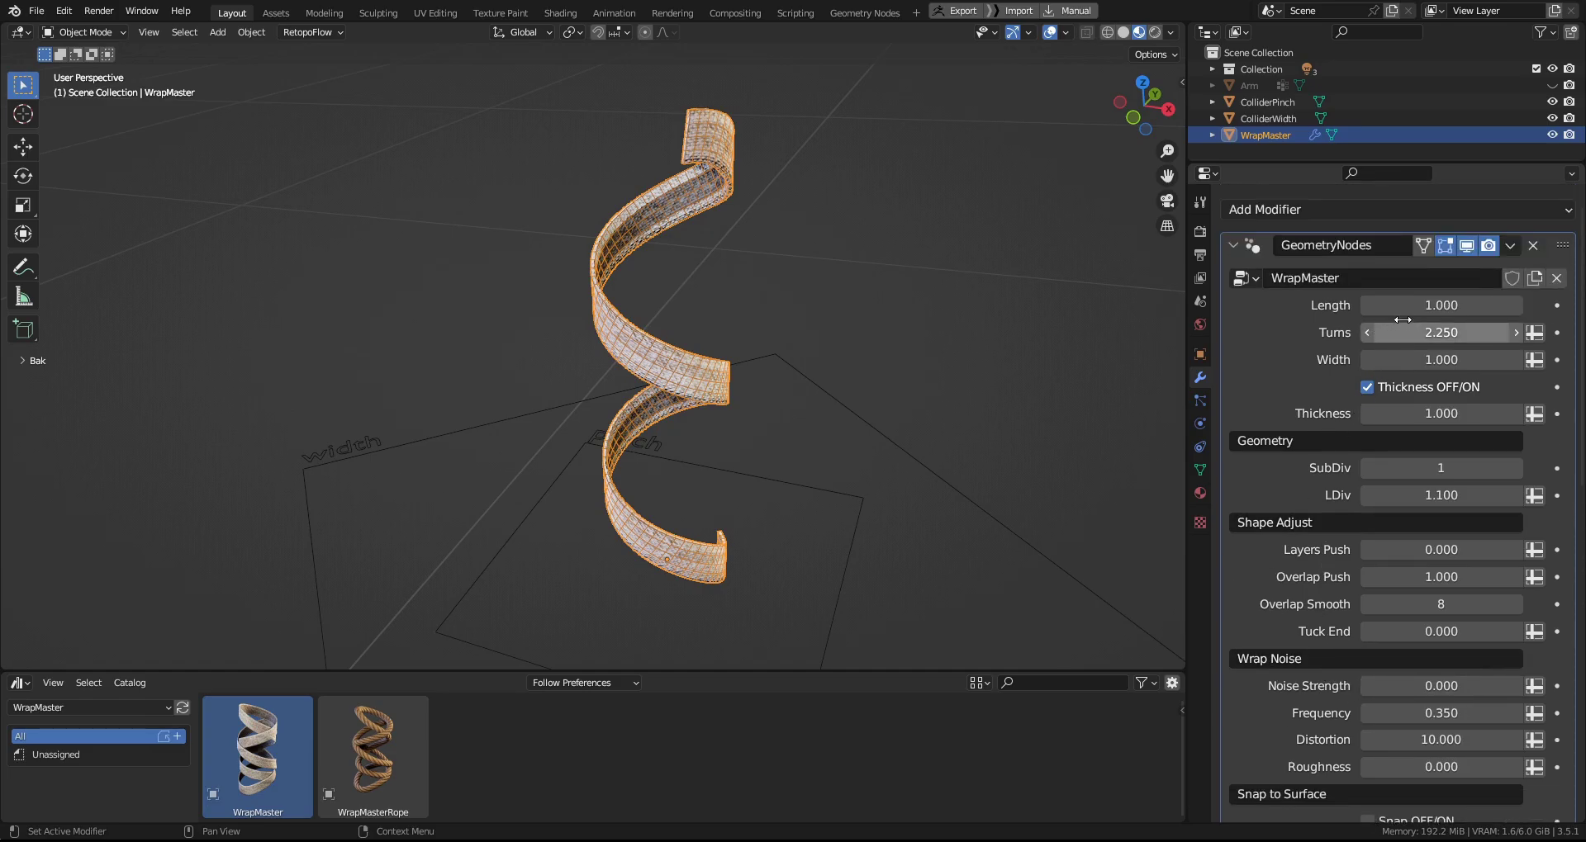
{"action": "left_click_drag", "start_coordinate": [1402, 307], "coordinate": [1569, 307]}
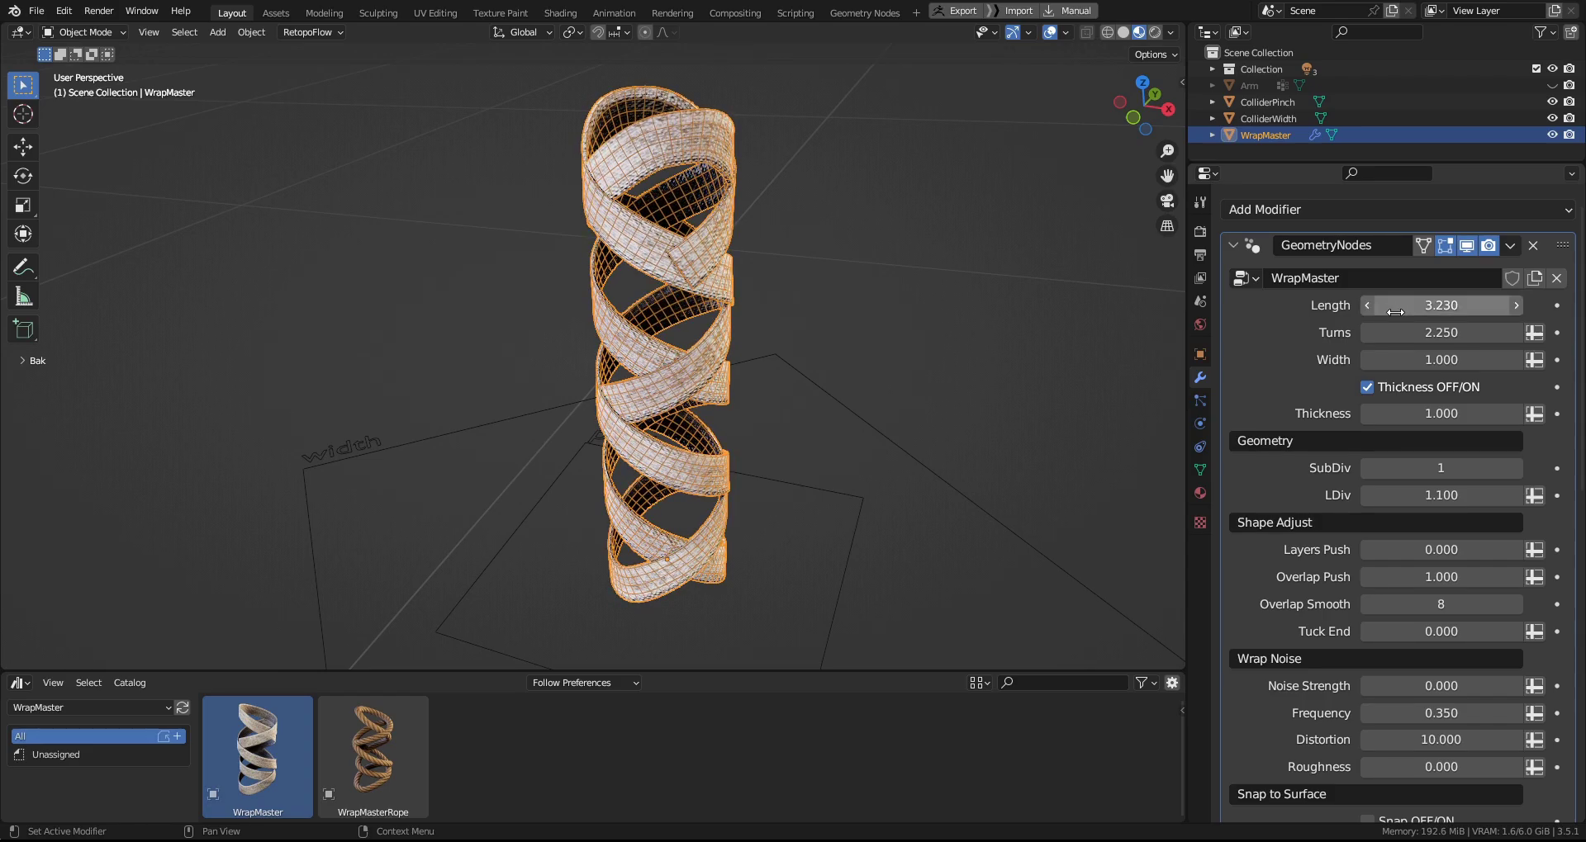
{"action": "left_click_drag", "start_coordinate": [1441, 332], "coordinate": [1499, 332]}
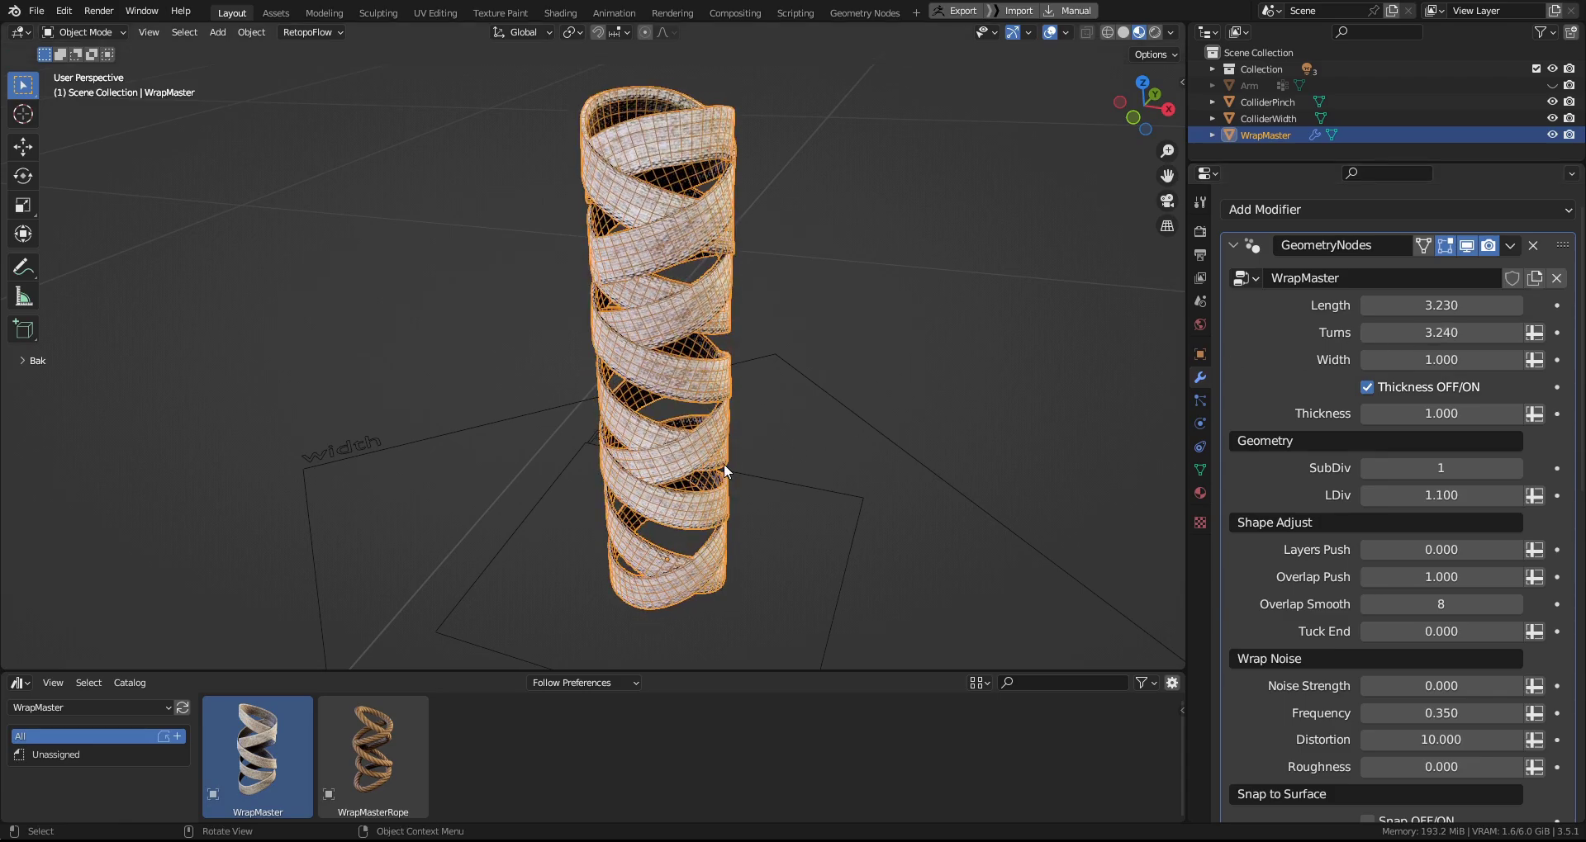
Hide the wireframe over the wrap and set SubDiv to 2.
{"action": "scroll", "coordinate": [724, 471], "scroll_direction": "up", "scroll_amount": 1}
{"action": "middle_click_drag", "start_coordinate": [743, 451], "coordinate": [793, 383]}
{"action": "key", "text": "shift+z"}
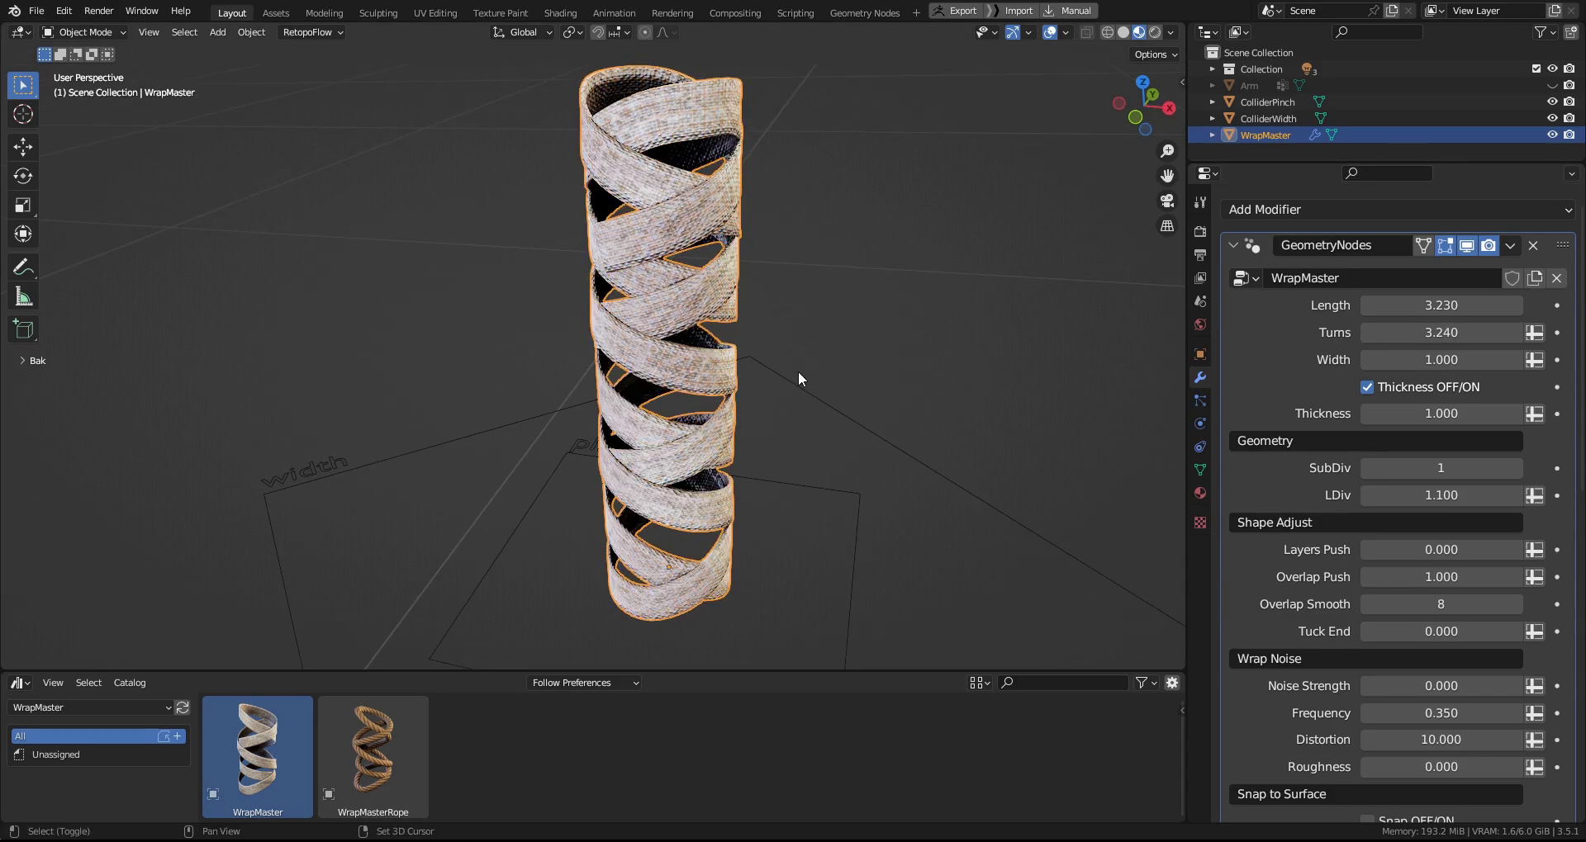
{"action": "left_click", "coordinate": [1518, 467]}
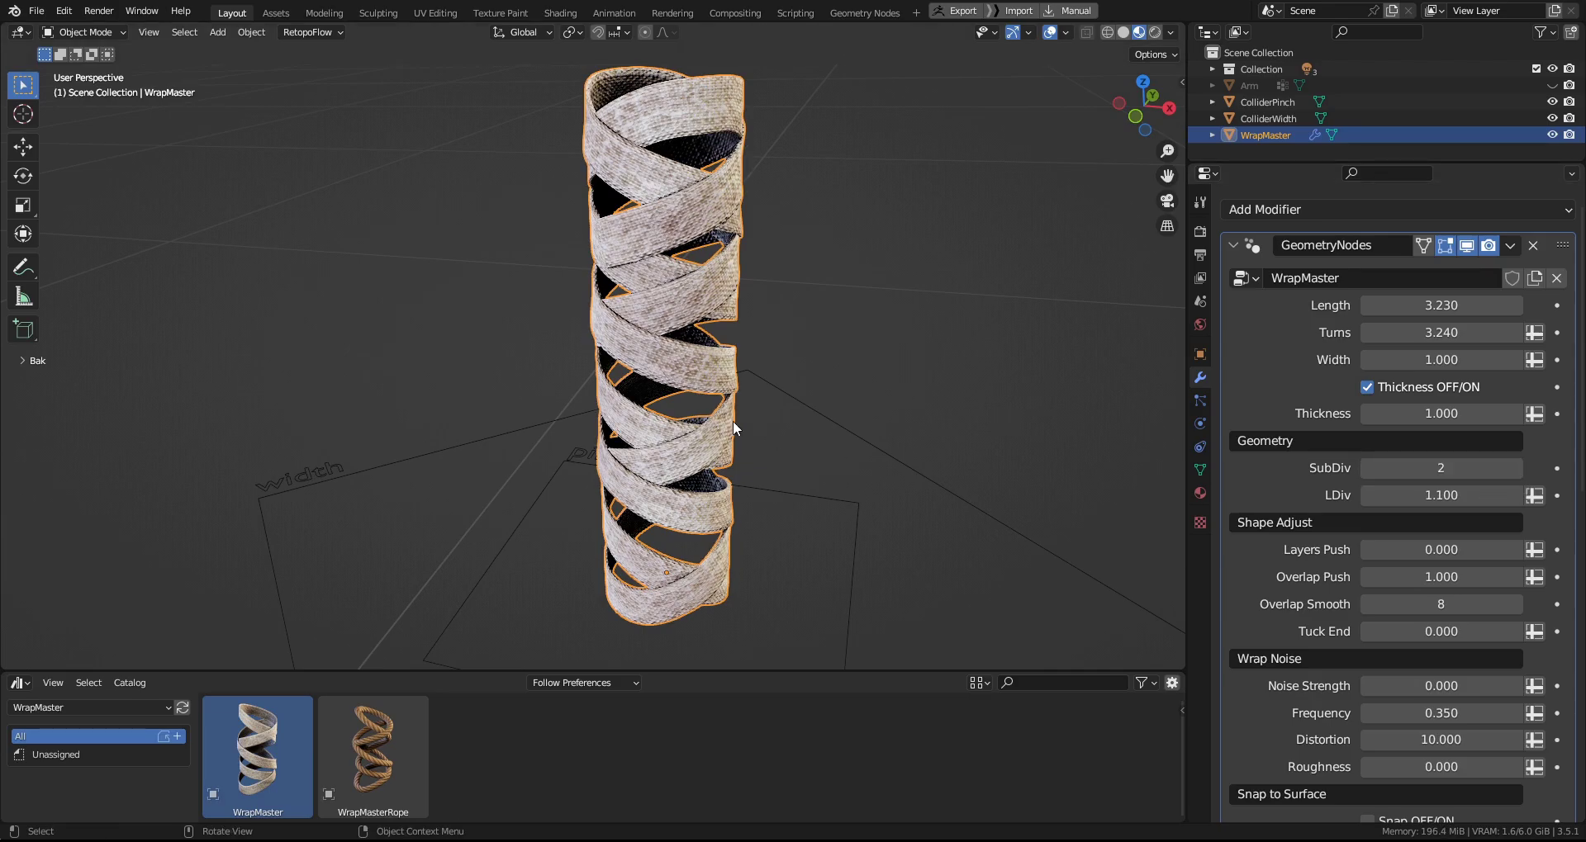
{"action": "middle_click_drag", "start_coordinate": [652, 388], "coordinate": [655, 383], "text": "ctrl"}
Set the Wrap Noise values to Noise Strength 3.688, Frequency 0.175, Distortion 10.287 and Roughness 0.083.
{"action": "scroll", "coordinate": [1371, 567], "scroll_direction": "down", "scroll_amount": 2}
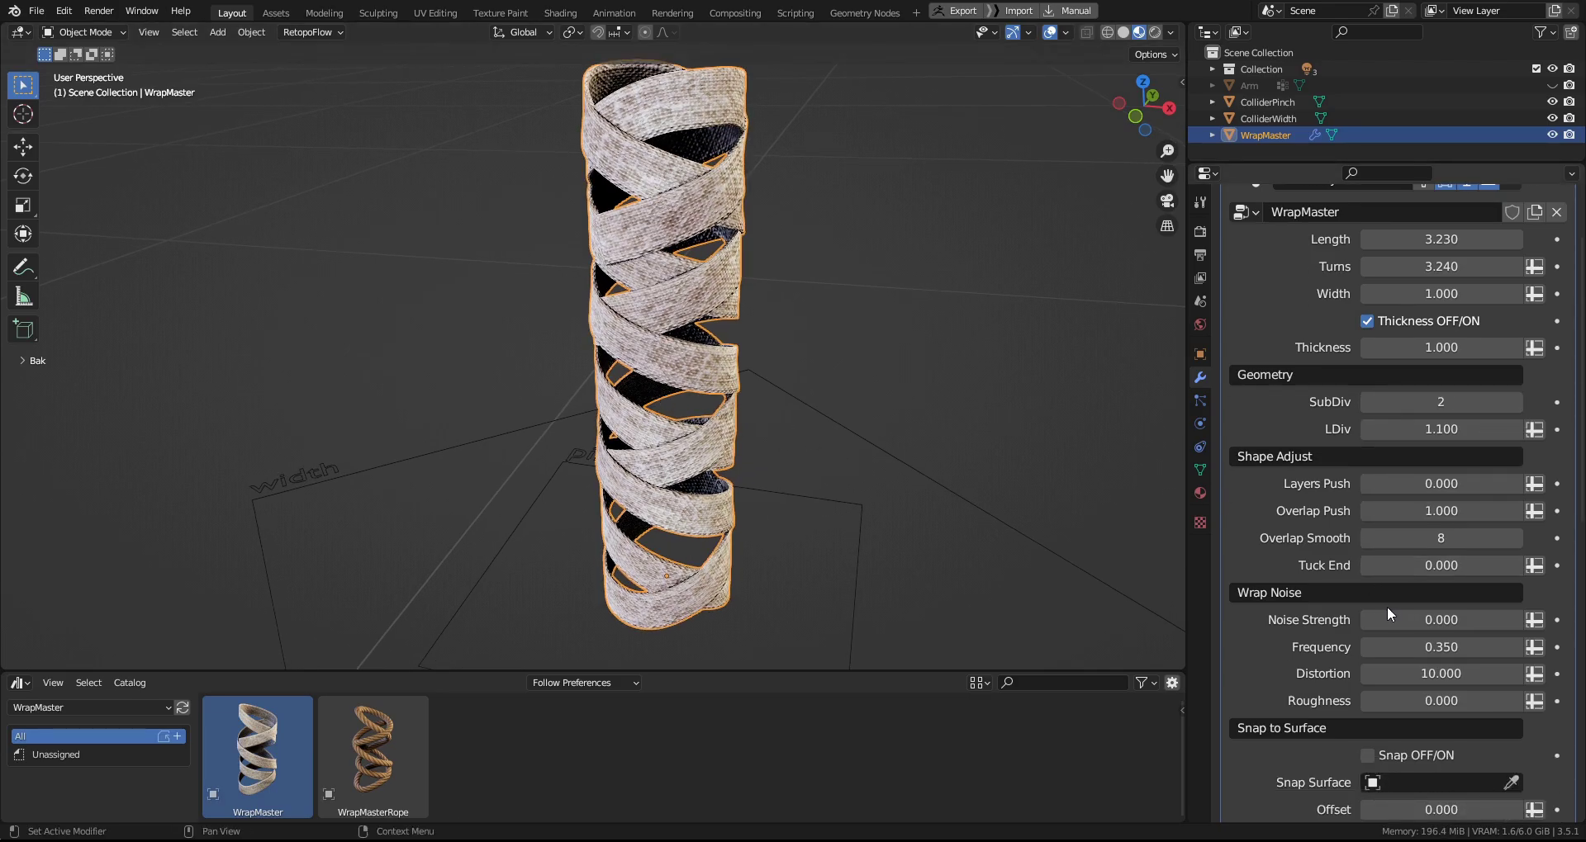
{"action": "left_click_drag", "start_coordinate": [1388, 619], "coordinate": [1578, 620]}
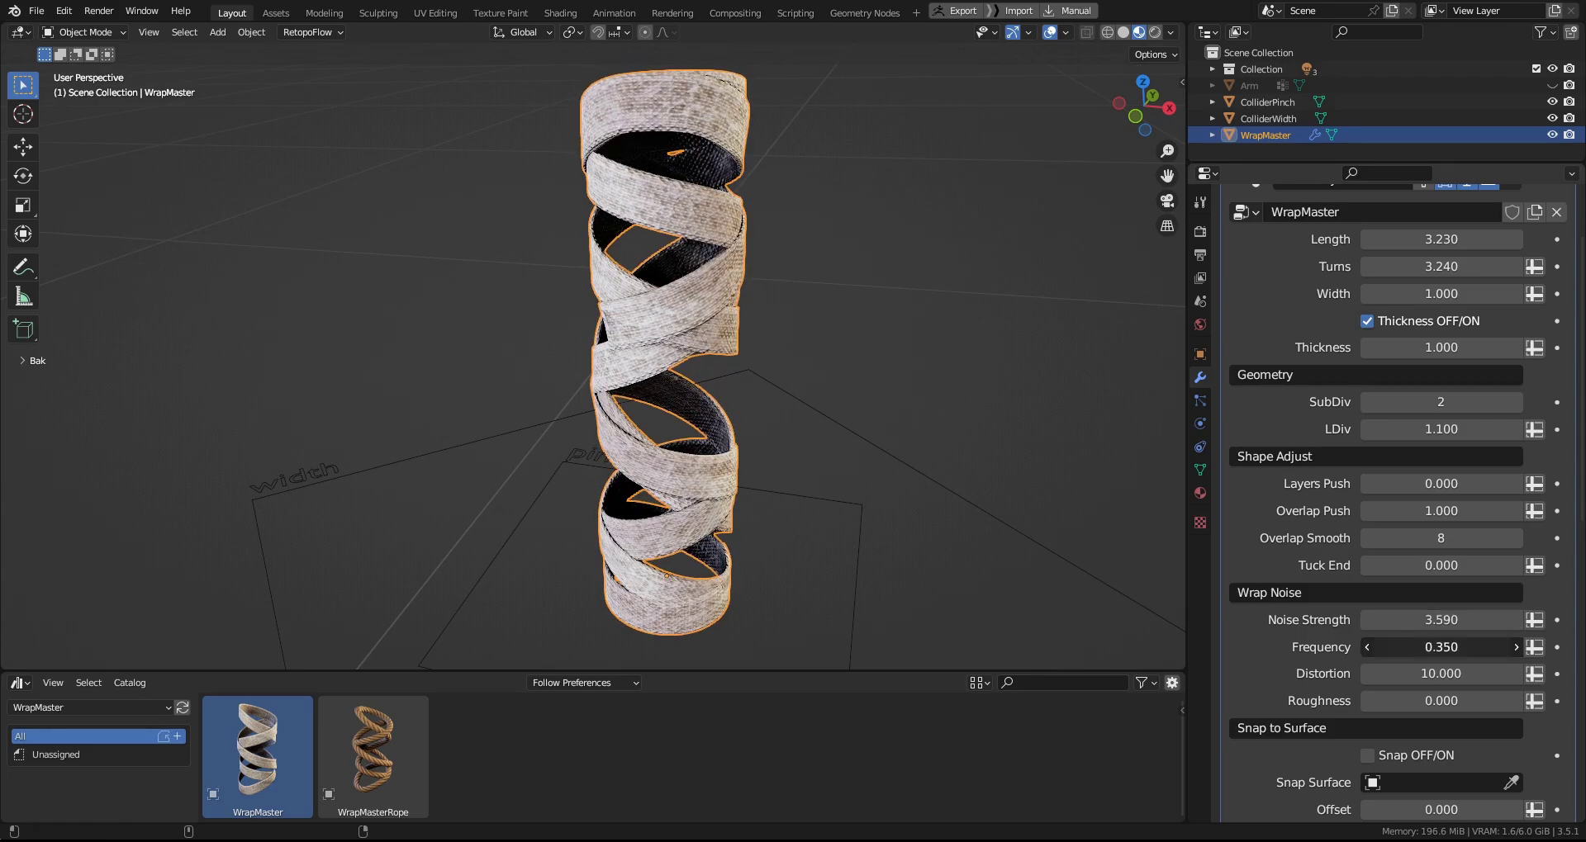
{"action": "mouse_move", "coordinate": [1442, 647]}
{"action": "left_mouse_down"}
{"action": "mouse_move", "coordinate": [1363, 647]}
{"action": "mouse_move", "coordinate": [1420, 674]}
{"action": "mouse_move", "coordinate": [1442, 647]}
{"action": "left_mouse_up"}
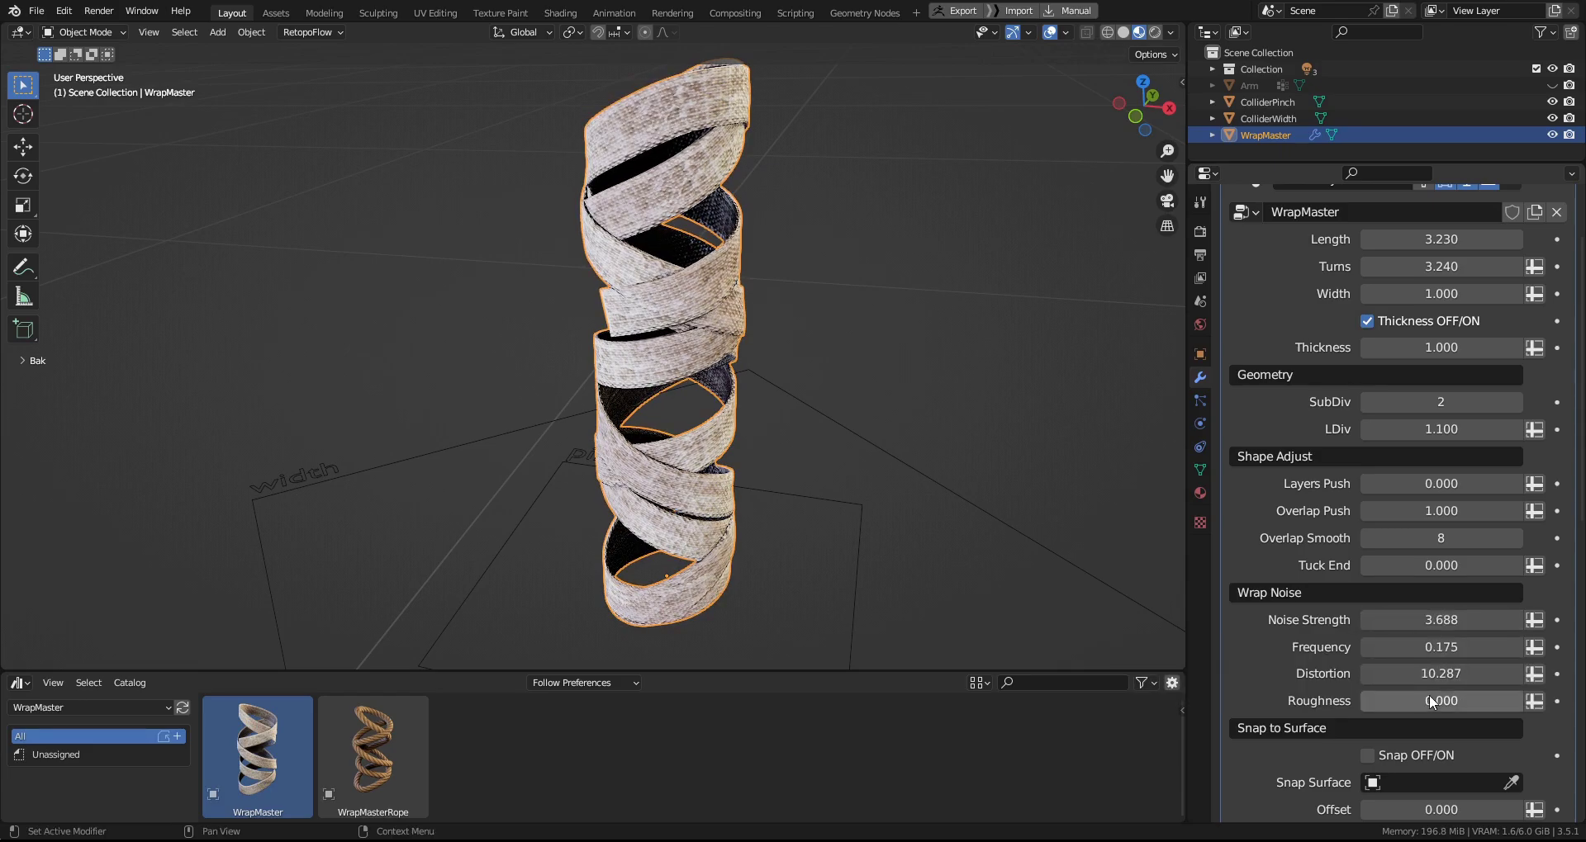
{"action": "left_click_drag", "start_coordinate": [1441, 700], "coordinate": [1482, 701]}
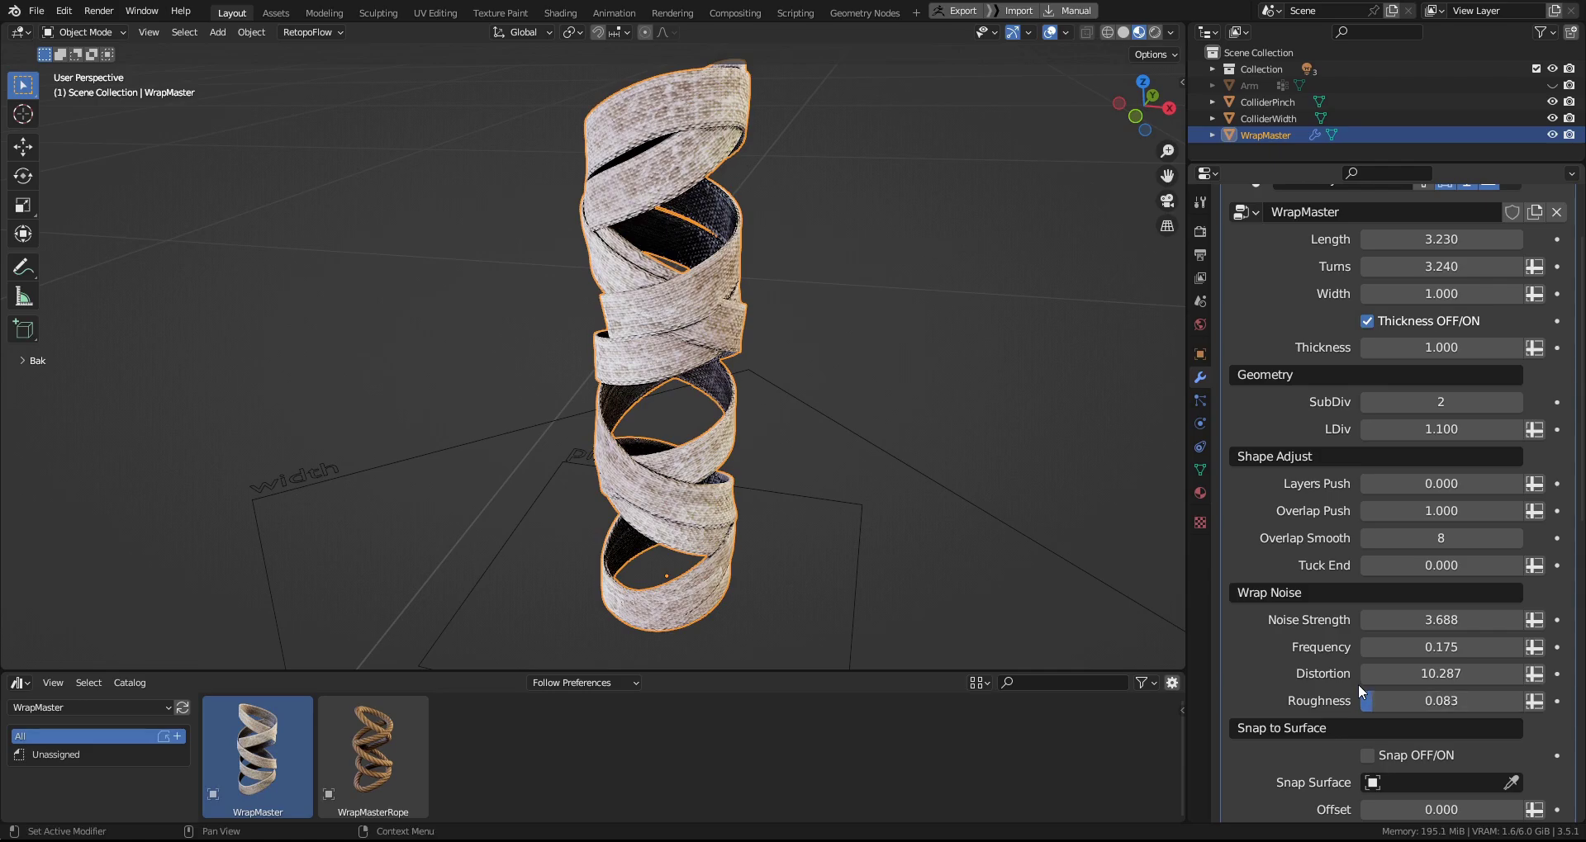
Set the Wrap Noise Frequency to 0.257 and Distortion to 10.586, and switch the viewport to Solid shading.
{"action": "left_click_drag", "start_coordinate": [1444, 646], "coordinate": [1488, 647]}
{"action": "middle_click_drag", "start_coordinate": [667, 452], "coordinate": [826, 538]}
{"action": "left_click_drag", "start_coordinate": [1433, 673], "coordinate": [1445, 673]}
{"action": "middle_click_drag", "start_coordinate": [584, 570], "coordinate": [763, 415]}
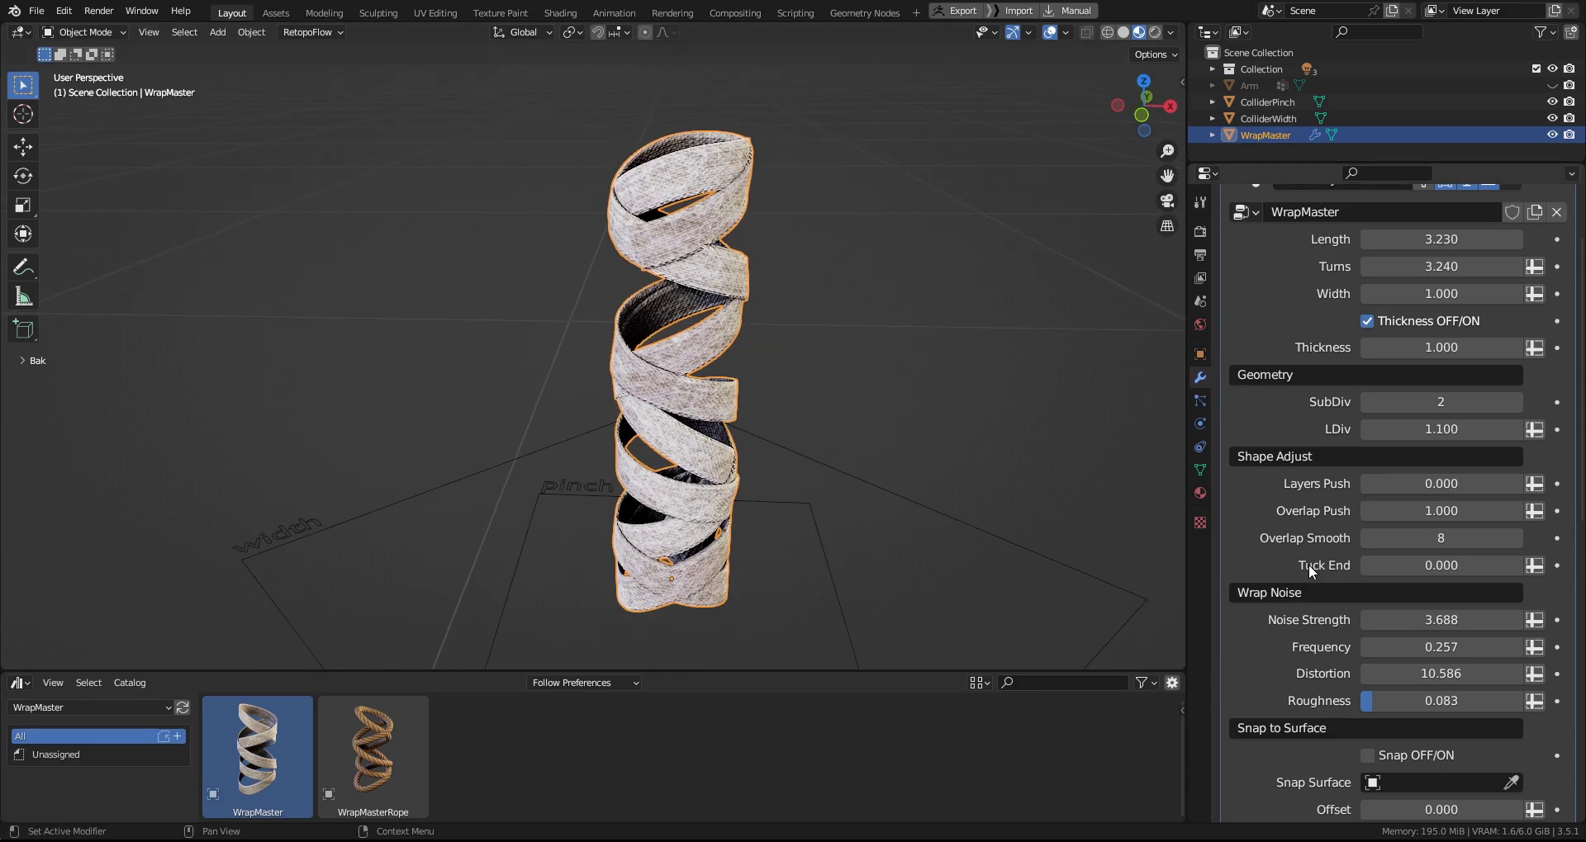
{"action": "scroll", "coordinate": [1323, 567], "scroll_direction": "up", "scroll_amount": 1}
{"action": "key", "text": "z"}
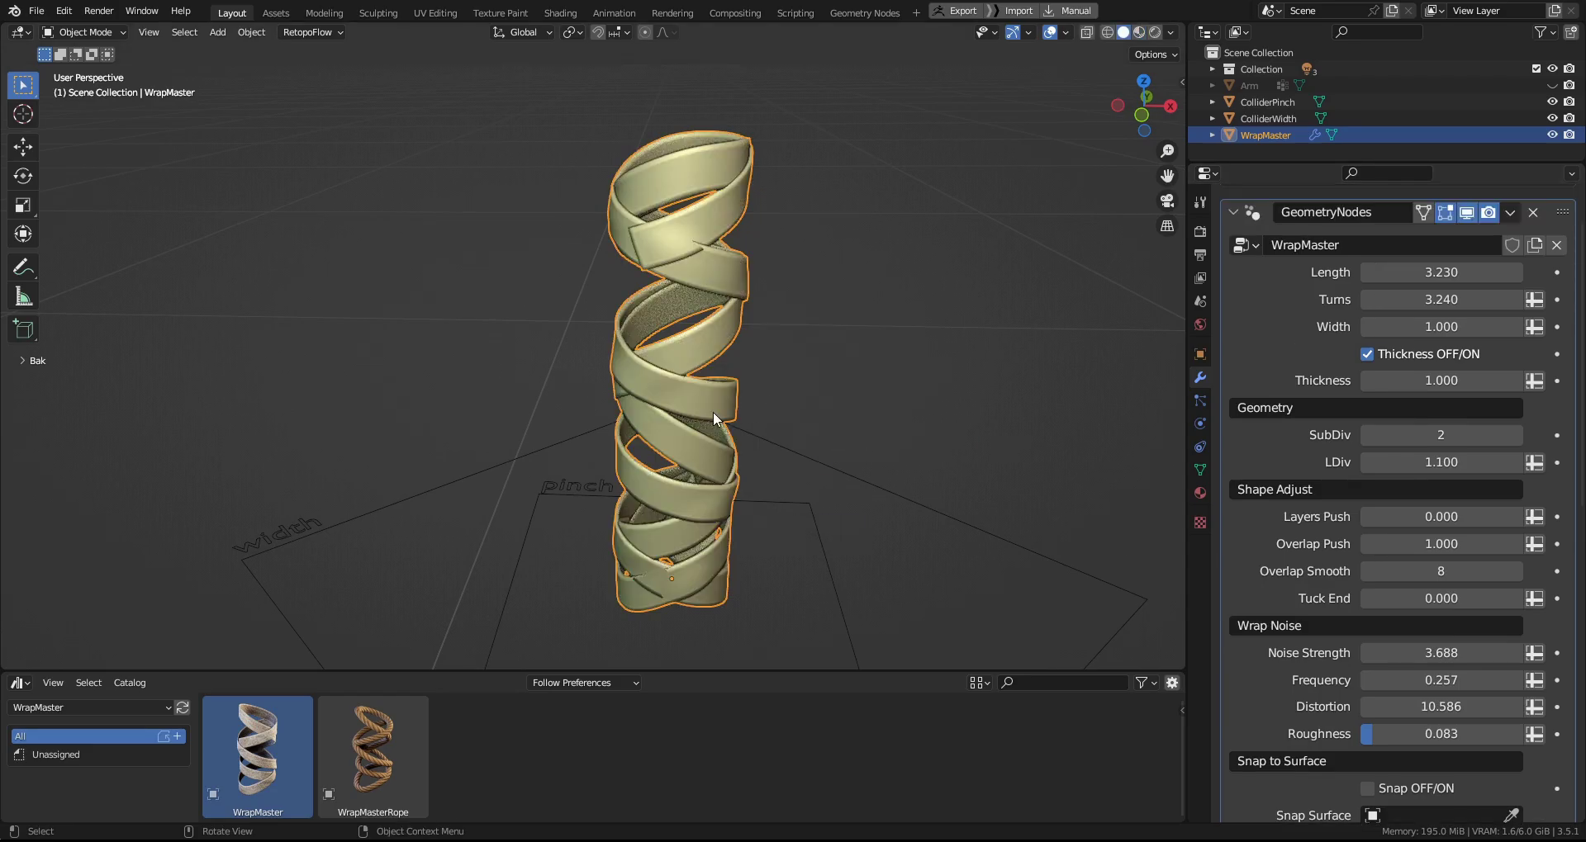
Set the wrap's SubDiv to 3 and its Layers Push to 0.460.
{"action": "scroll", "coordinate": [696, 433], "scroll_direction": "up", "scroll_amount": 1}
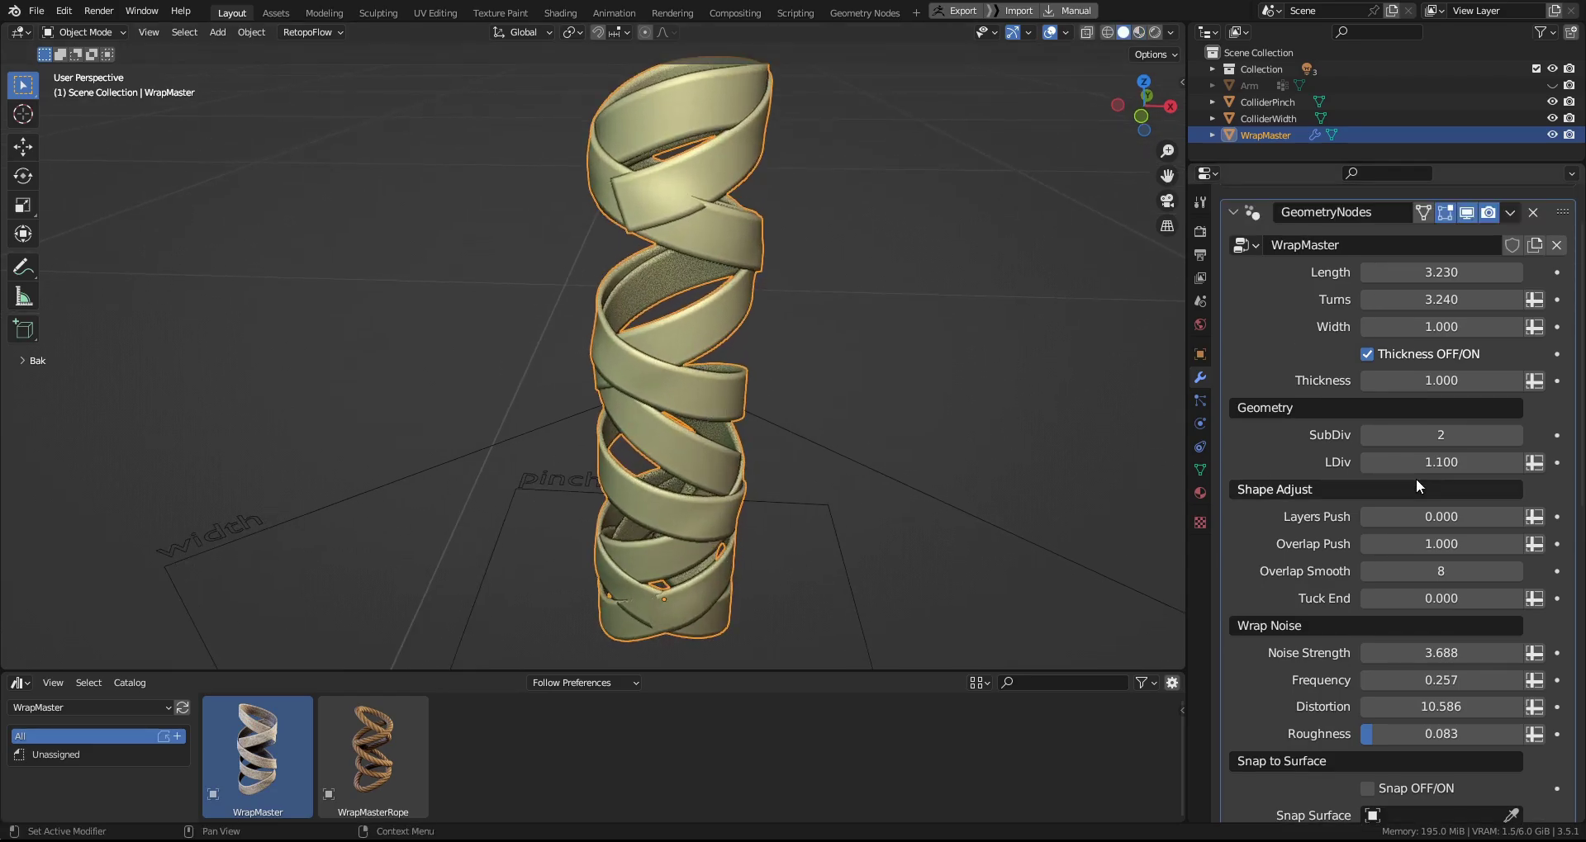
{"action": "left_click", "coordinate": [1516, 438]}
{"action": "mouse_move", "coordinate": [776, 450]}
{"action": "middle_mouse_down"}
{"action": "mouse_move", "coordinate": [647, 415]}
{"action": "mouse_move", "coordinate": [752, 452]}
{"action": "middle_mouse_up"}
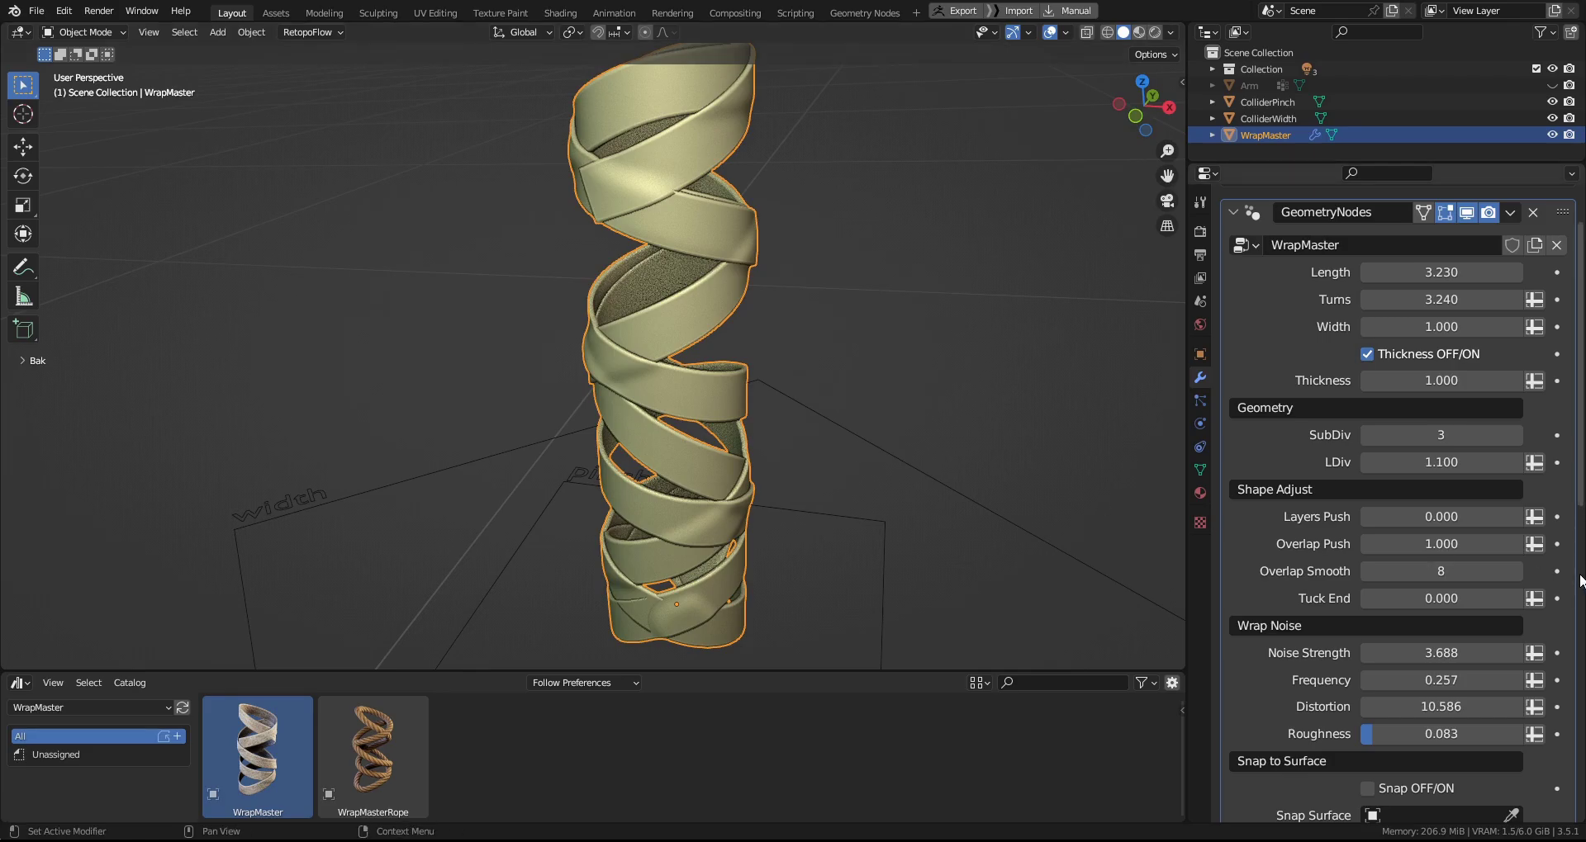
{"action": "left_click_drag", "start_coordinate": [1441, 516], "coordinate": [1479, 516]}
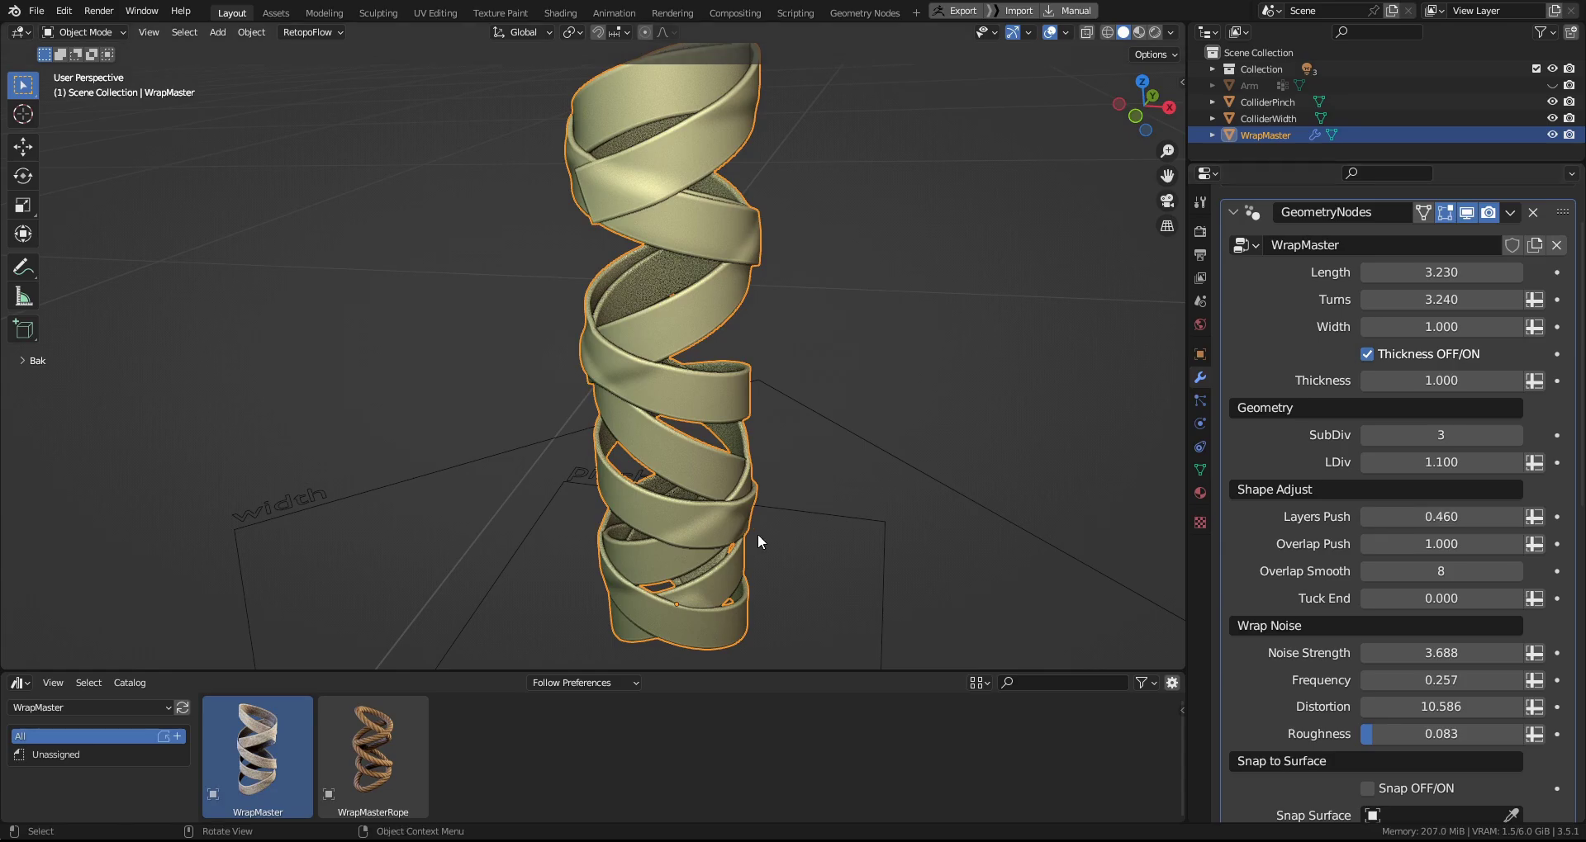
{"action": "middle_click_drag", "start_coordinate": [758, 542], "coordinate": [738, 248]}
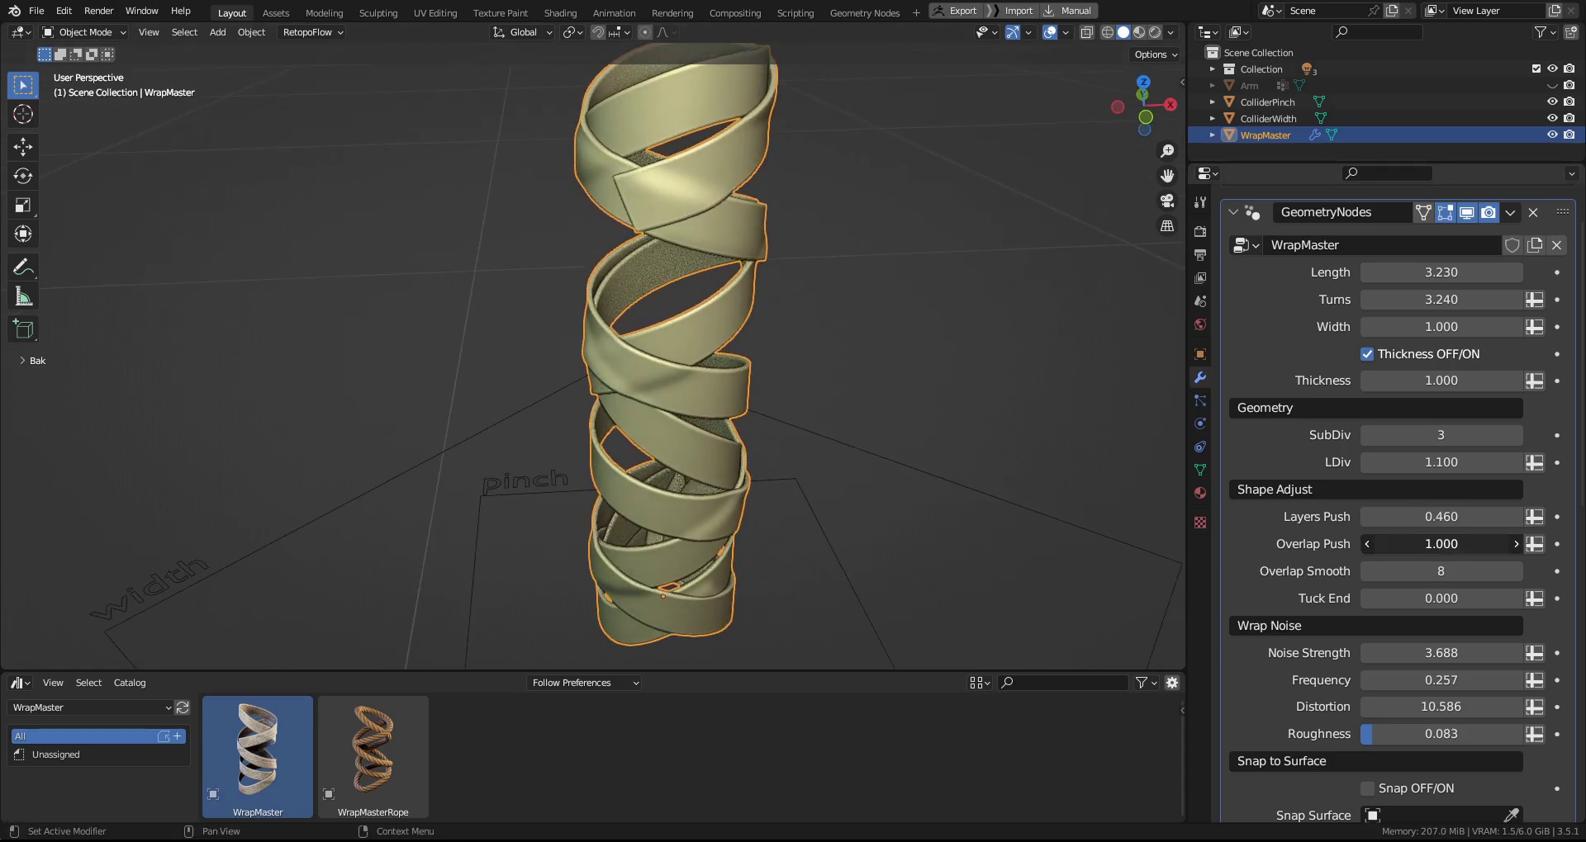
Set the wrap's Overlap Push to 1.020 and Overlap Smooth to 10.
{"action": "mouse_move", "coordinate": [1441, 543]}
{"action": "left_mouse_down"}
{"action": "mouse_move", "coordinate": [1519, 544]}
{"action": "mouse_move", "coordinate": [1416, 543]}
{"action": "left_mouse_up"}
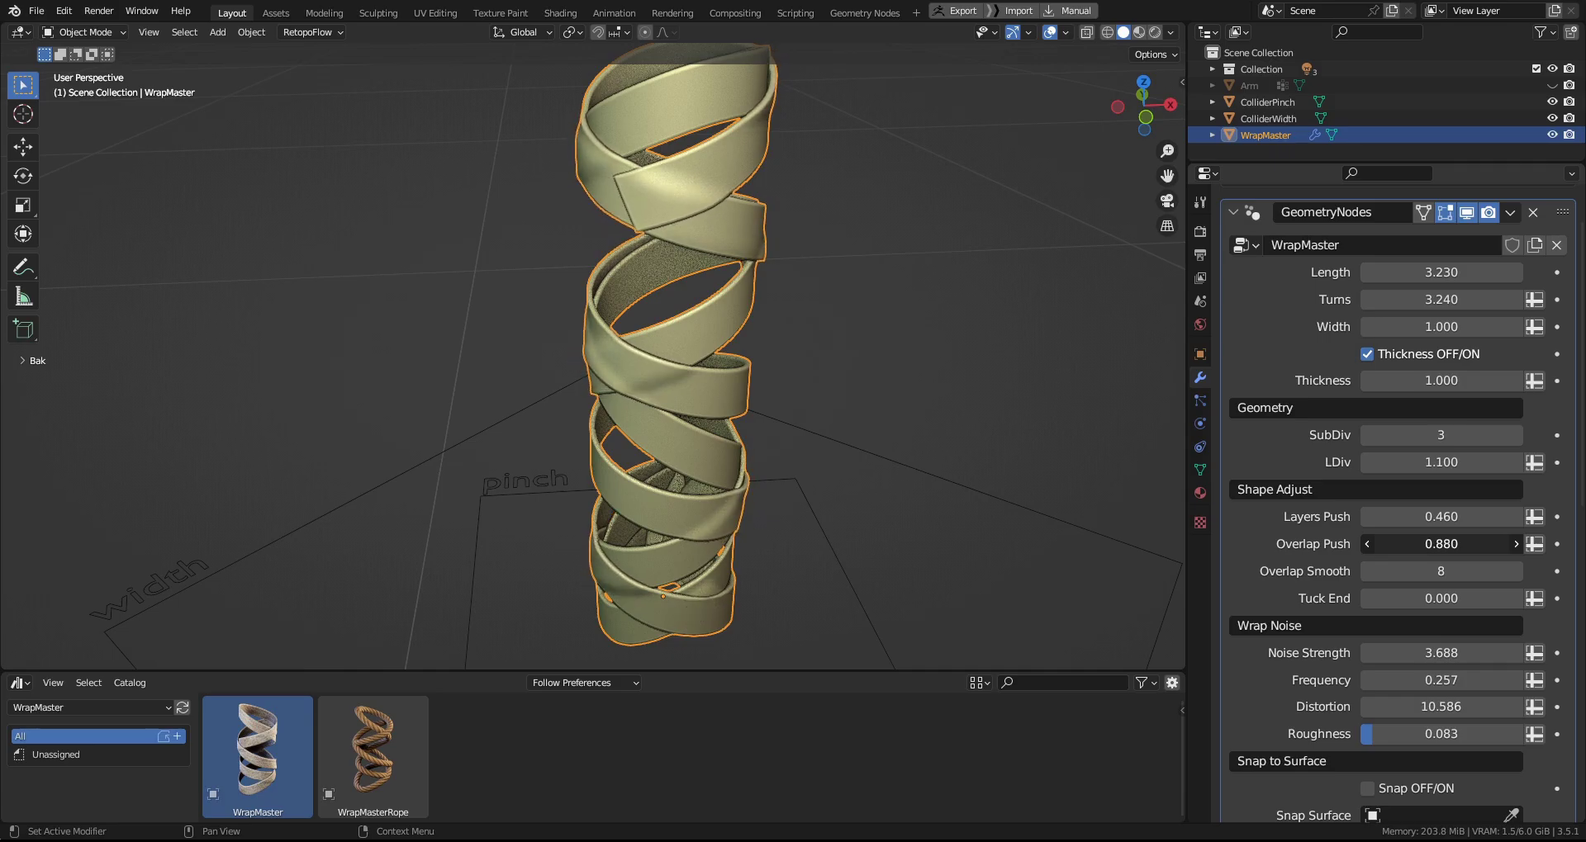
{"action": "middle_click_drag", "start_coordinate": [615, 418], "coordinate": [613, 413], "text": "ctrl"}
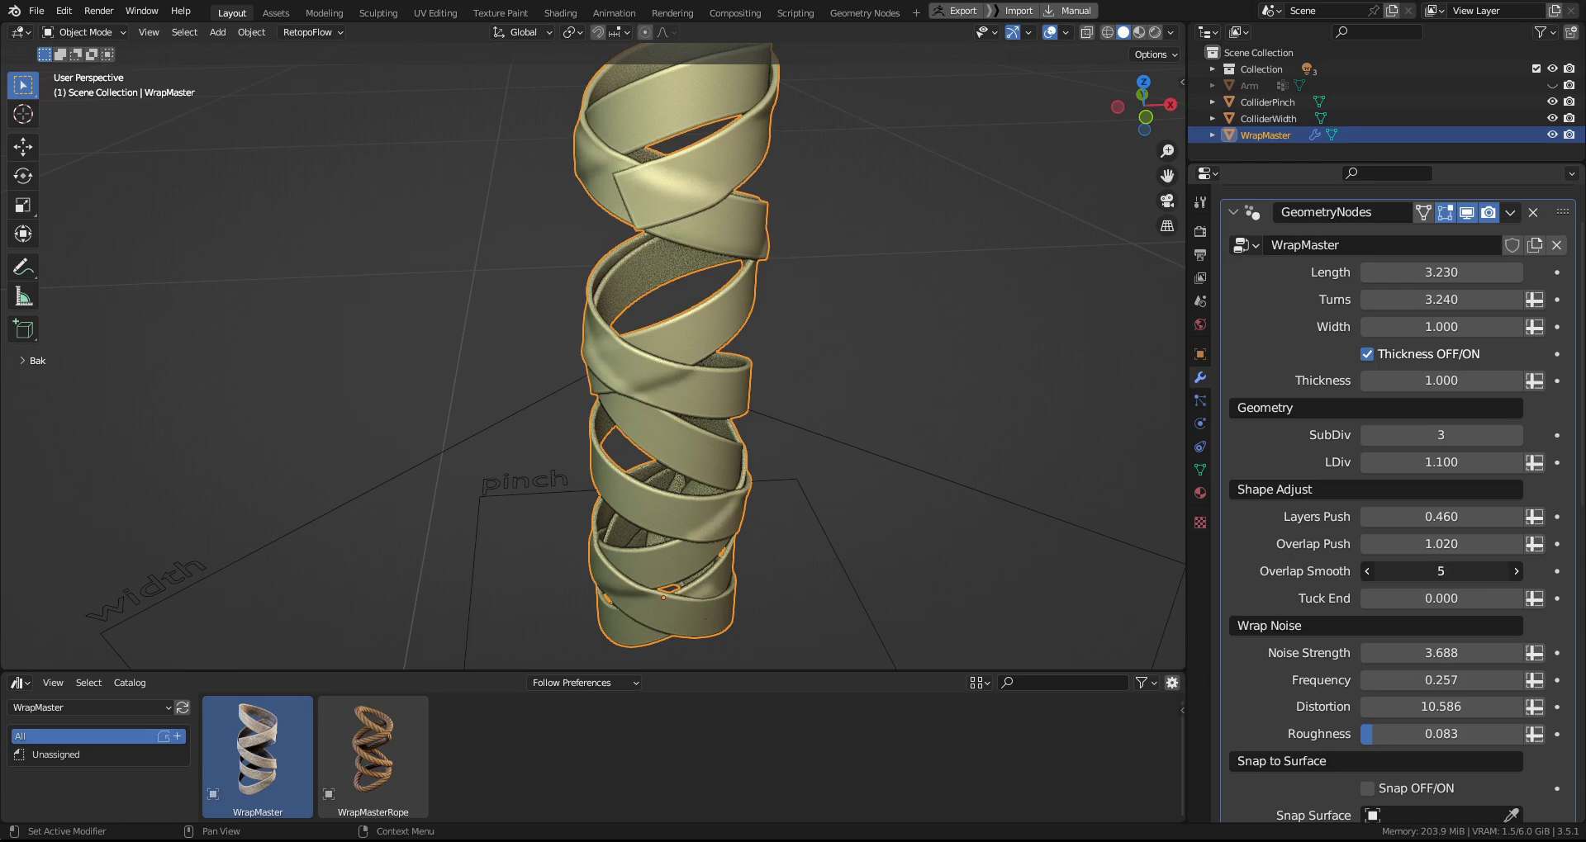
{"action": "left_click_drag", "start_coordinate": [1441, 571], "coordinate": [1408, 571]}
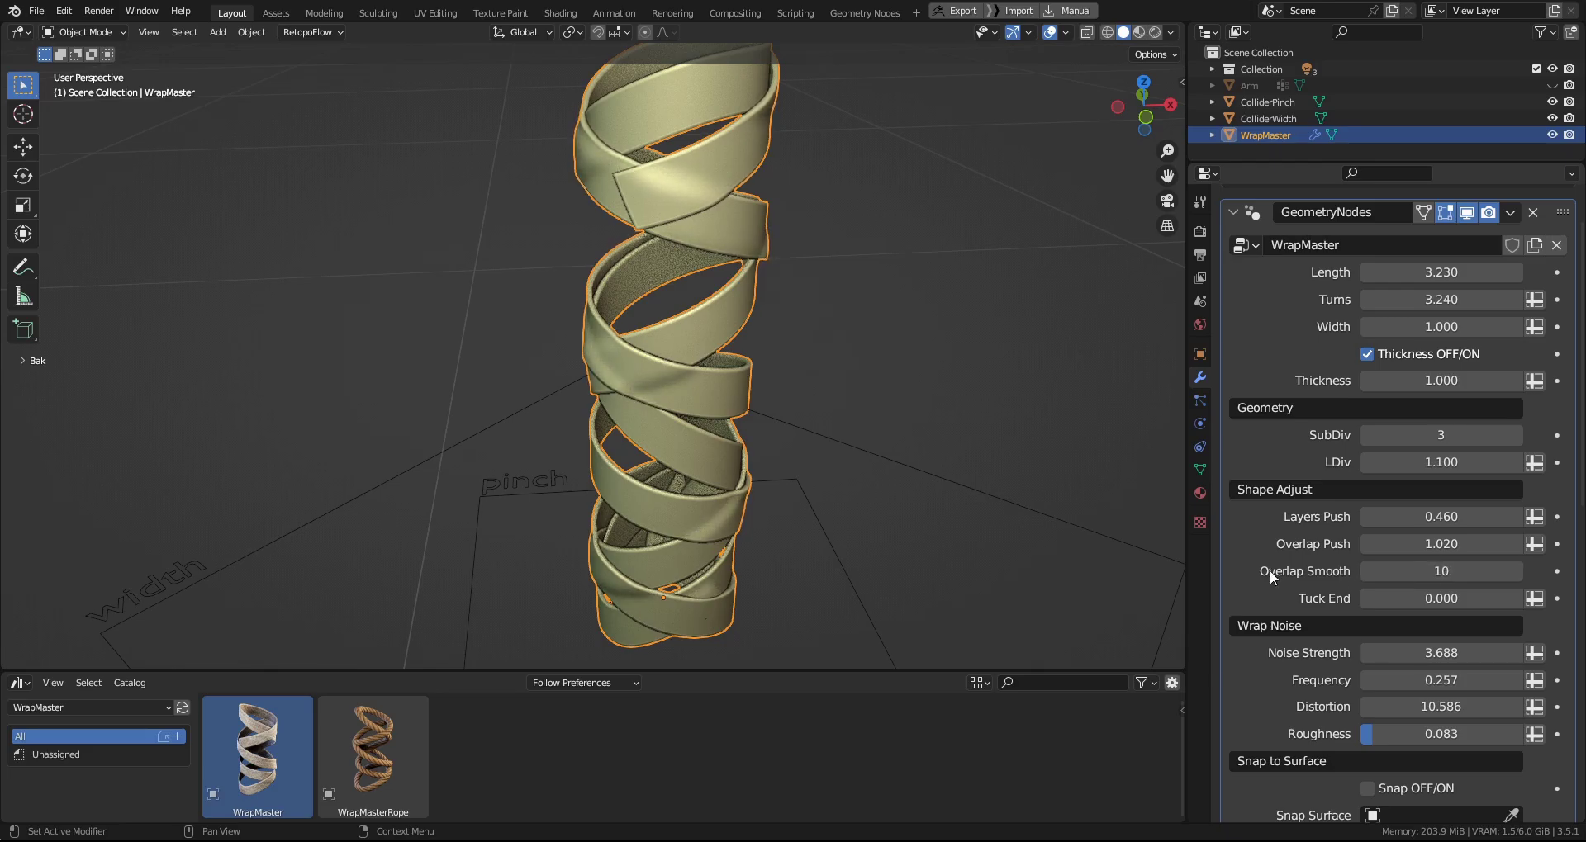
Switch the viewport to Rendered shading and set the wrap's Tuck End to 3.140.
{"action": "middle_click_drag", "start_coordinate": [785, 431], "coordinate": [740, 419]}
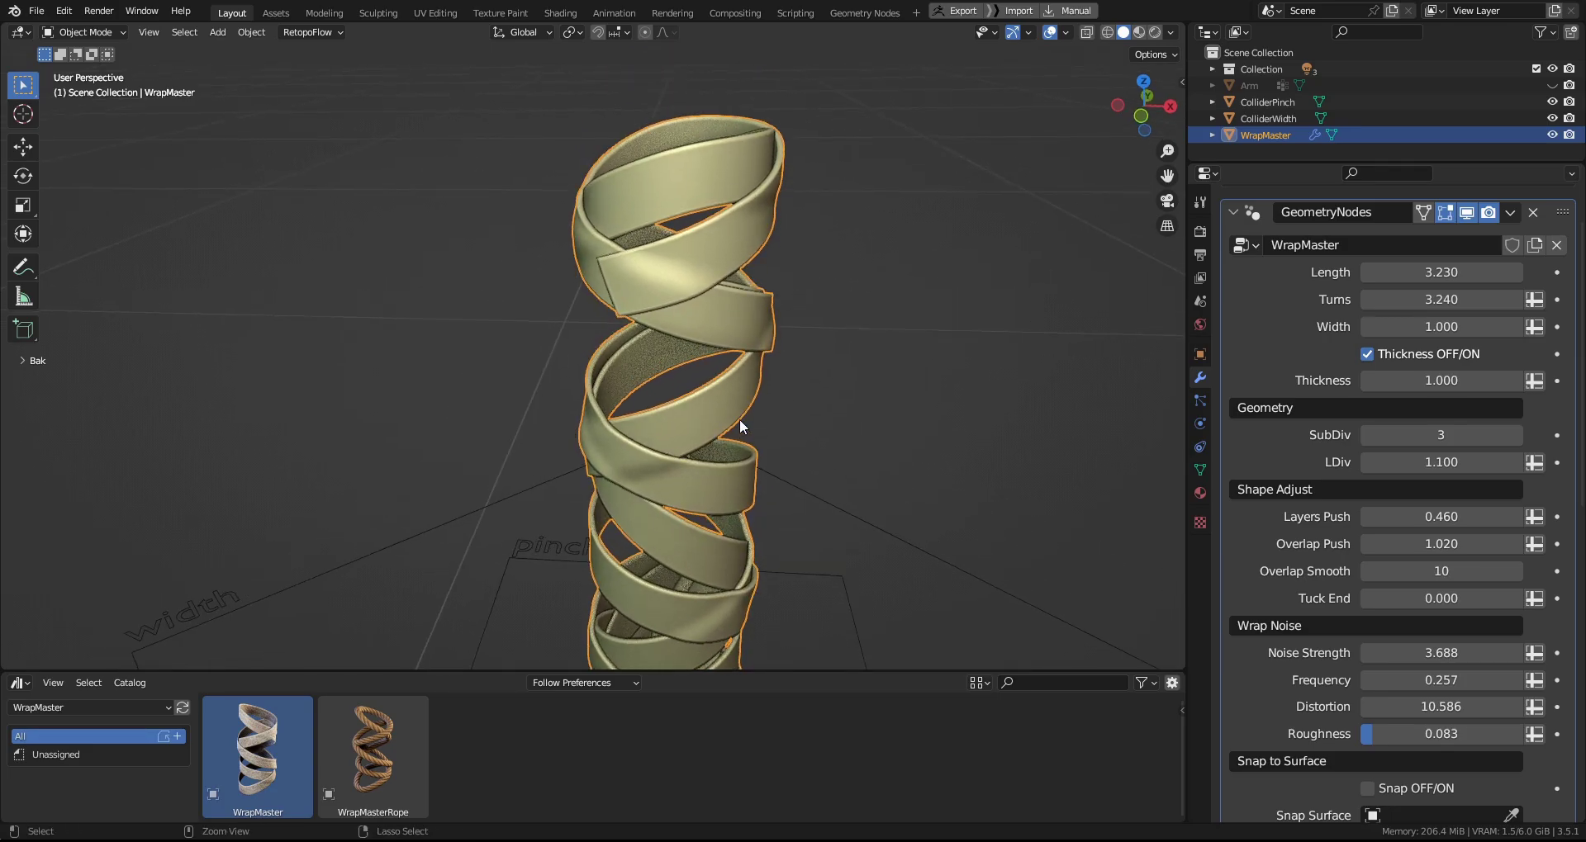
{"action": "key", "text": "z"}
{"action": "key", "text": "8"}
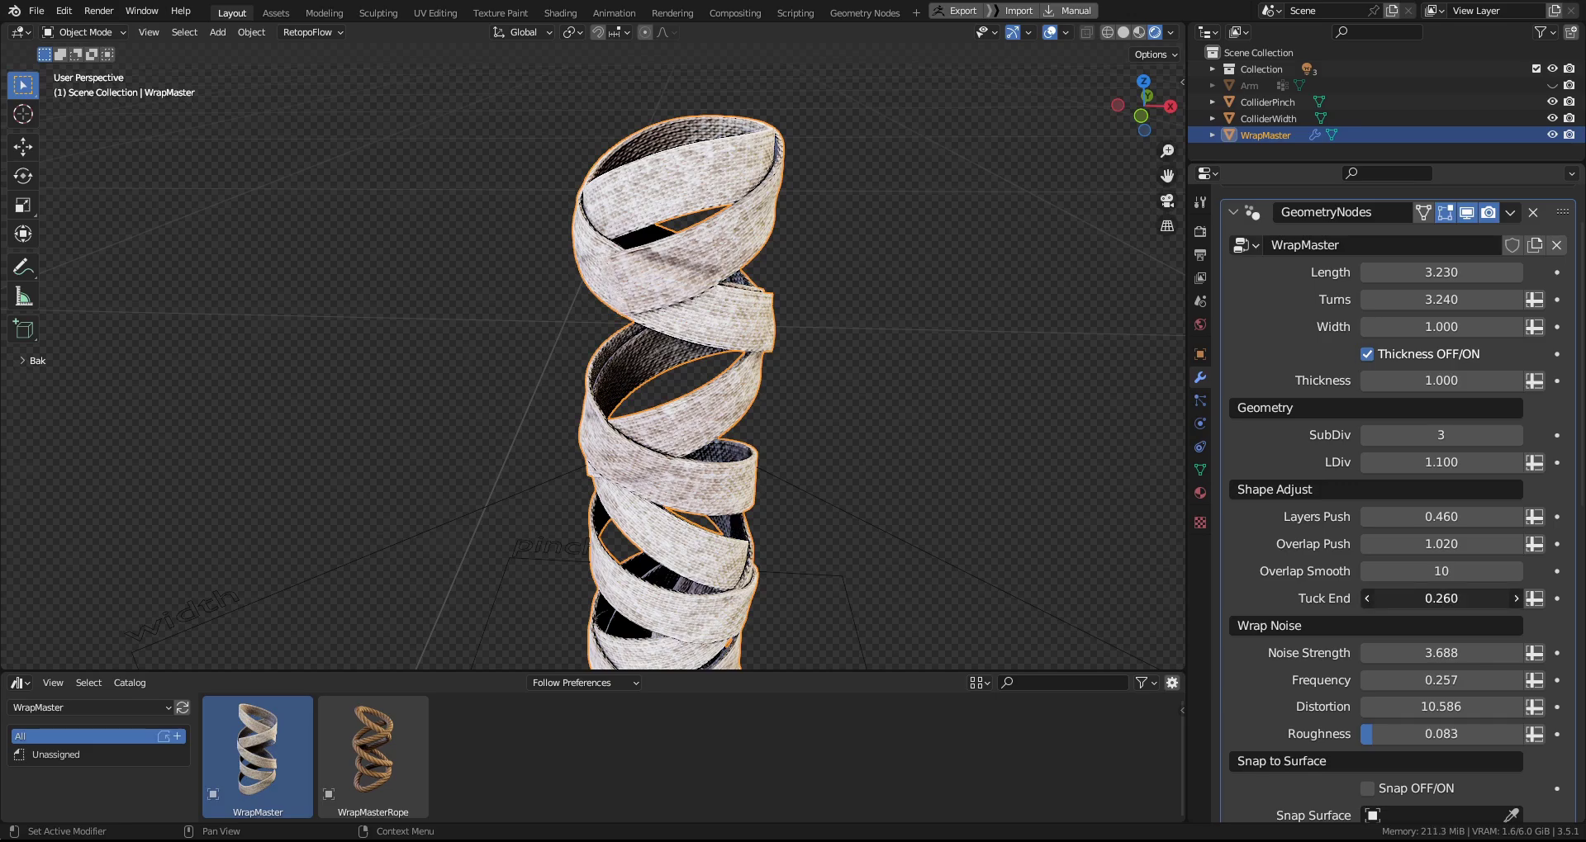
{"action": "left_click_drag", "start_coordinate": [1441, 598], "coordinate": [1478, 598]}
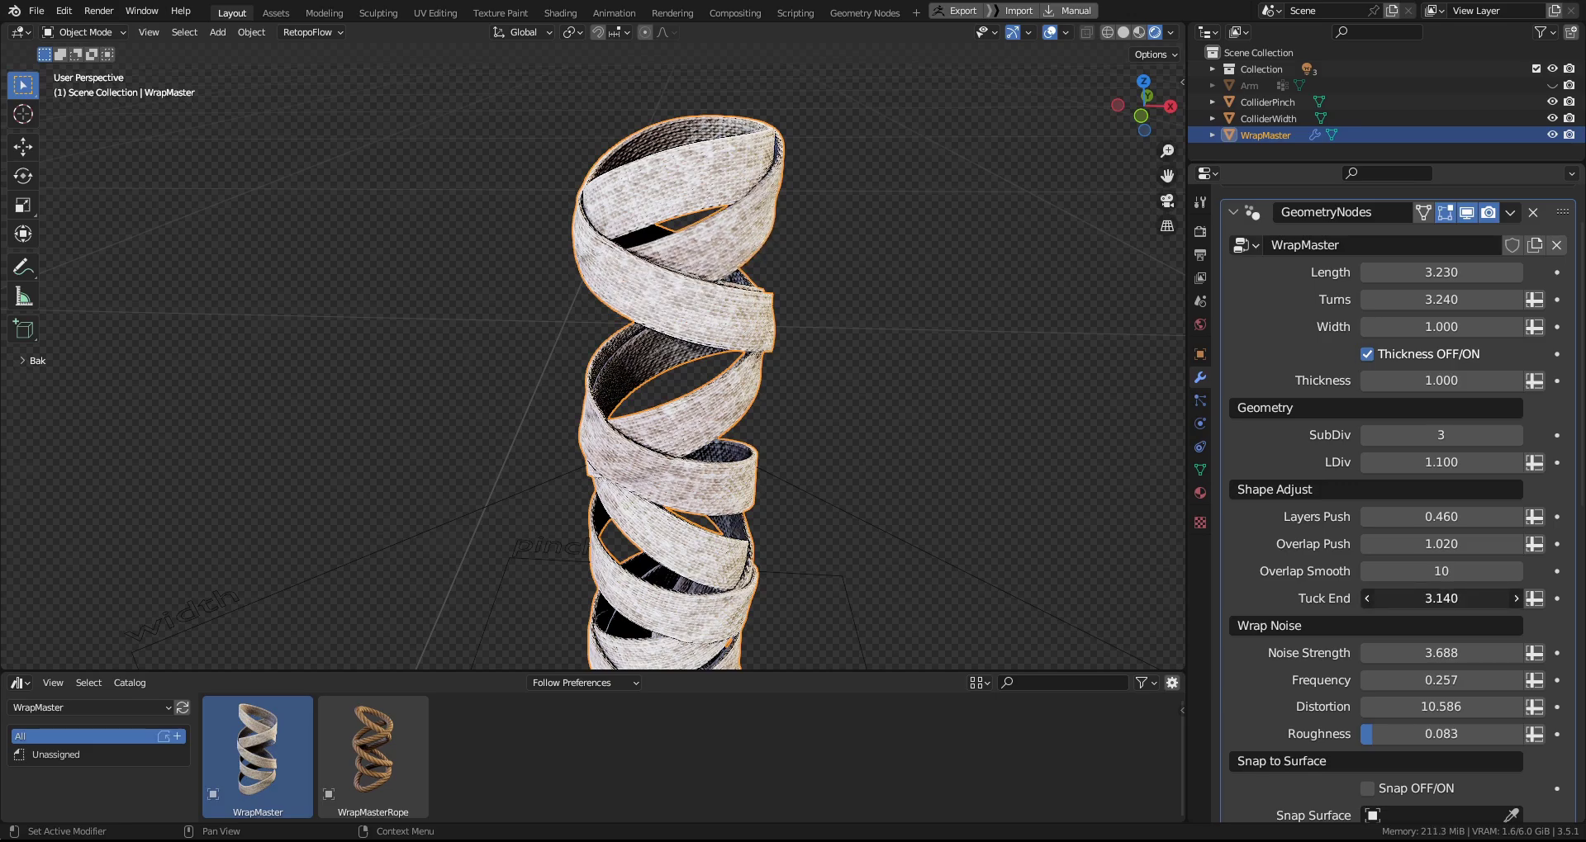
{"action": "middle_click_drag", "start_coordinate": [831, 588], "coordinate": [797, 582]}
{"action": "scroll", "coordinate": [784, 562], "scroll_direction": "down", "scroll_amount": 2}
{"action": "middle_click_drag", "start_coordinate": [744, 472], "coordinate": [735, 443], "text": "shift"}
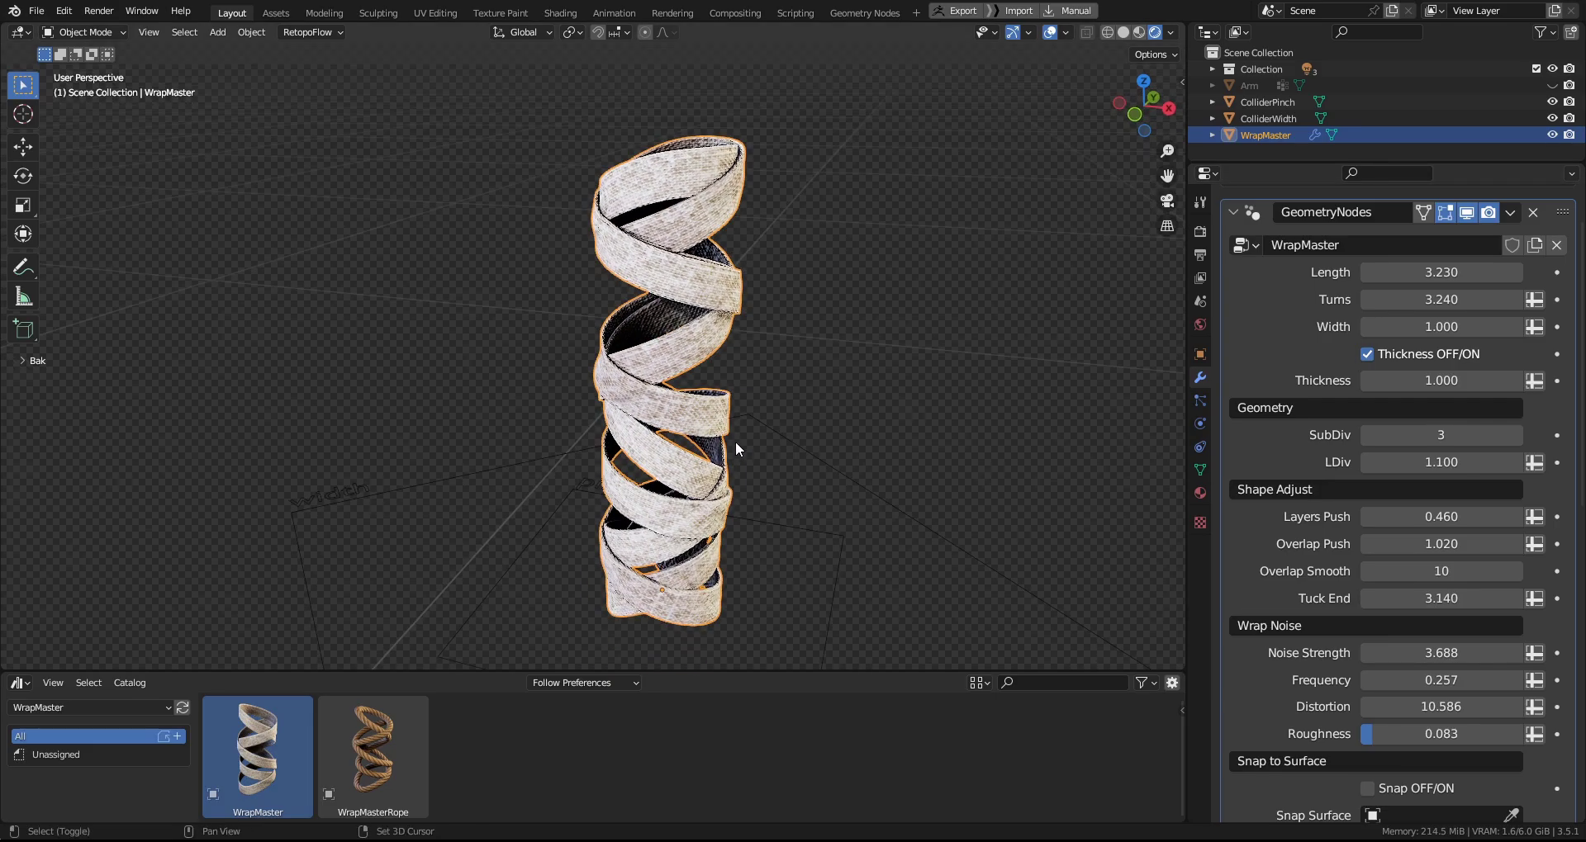
Switch the viewport to Material Preview shading.
{"action": "key", "text": "z"}
{"action": "middle_click_drag", "start_coordinate": [853, 473], "coordinate": [861, 476]}
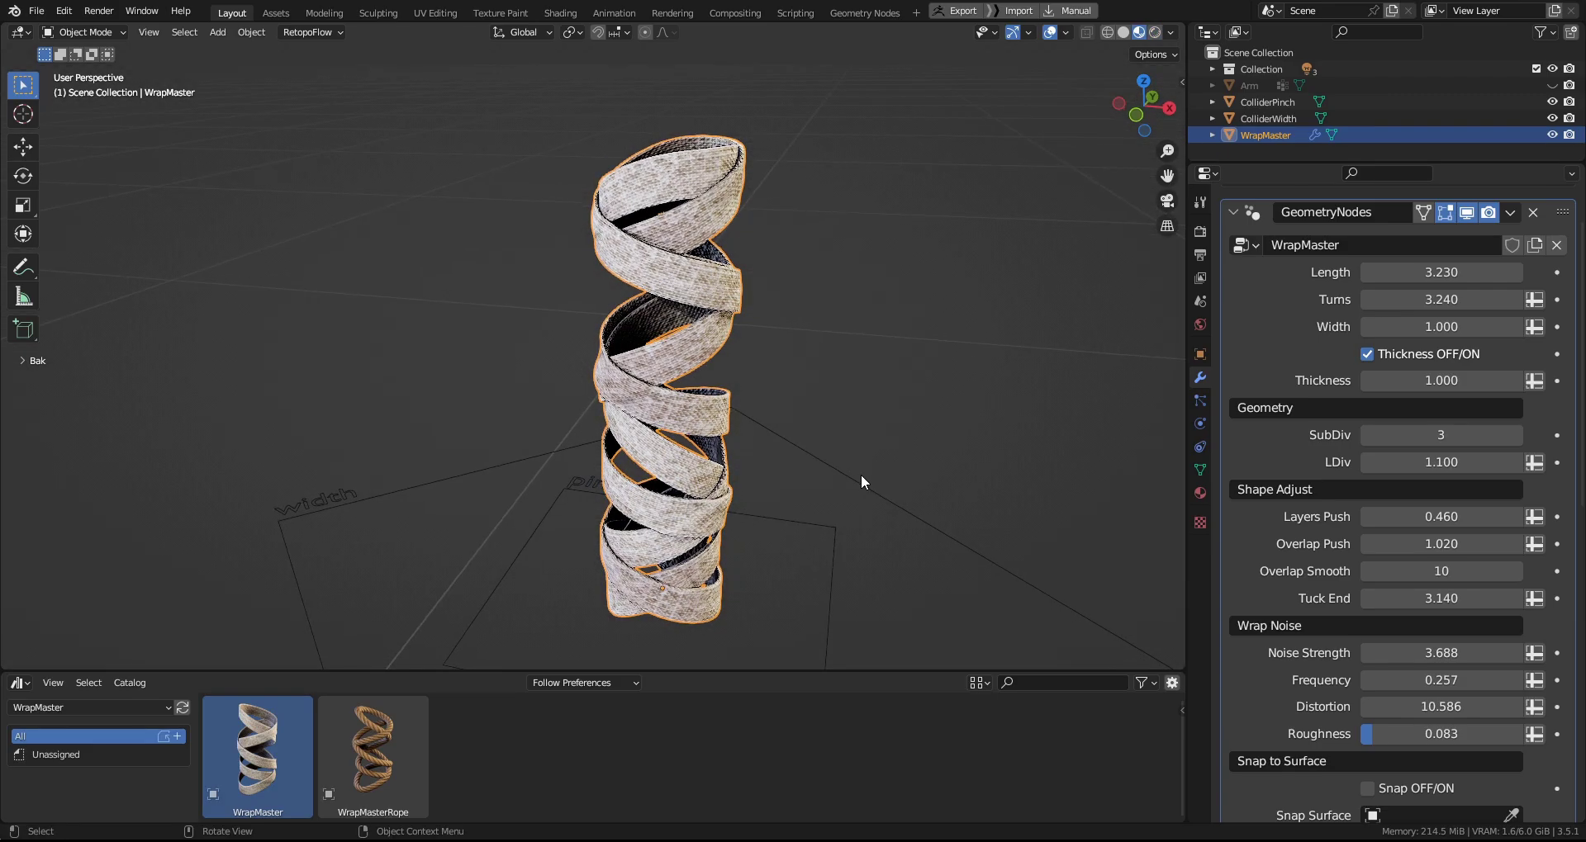
{"action": "scroll", "coordinate": [1275, 552], "scroll_direction": "down", "scroll_amount": 8}
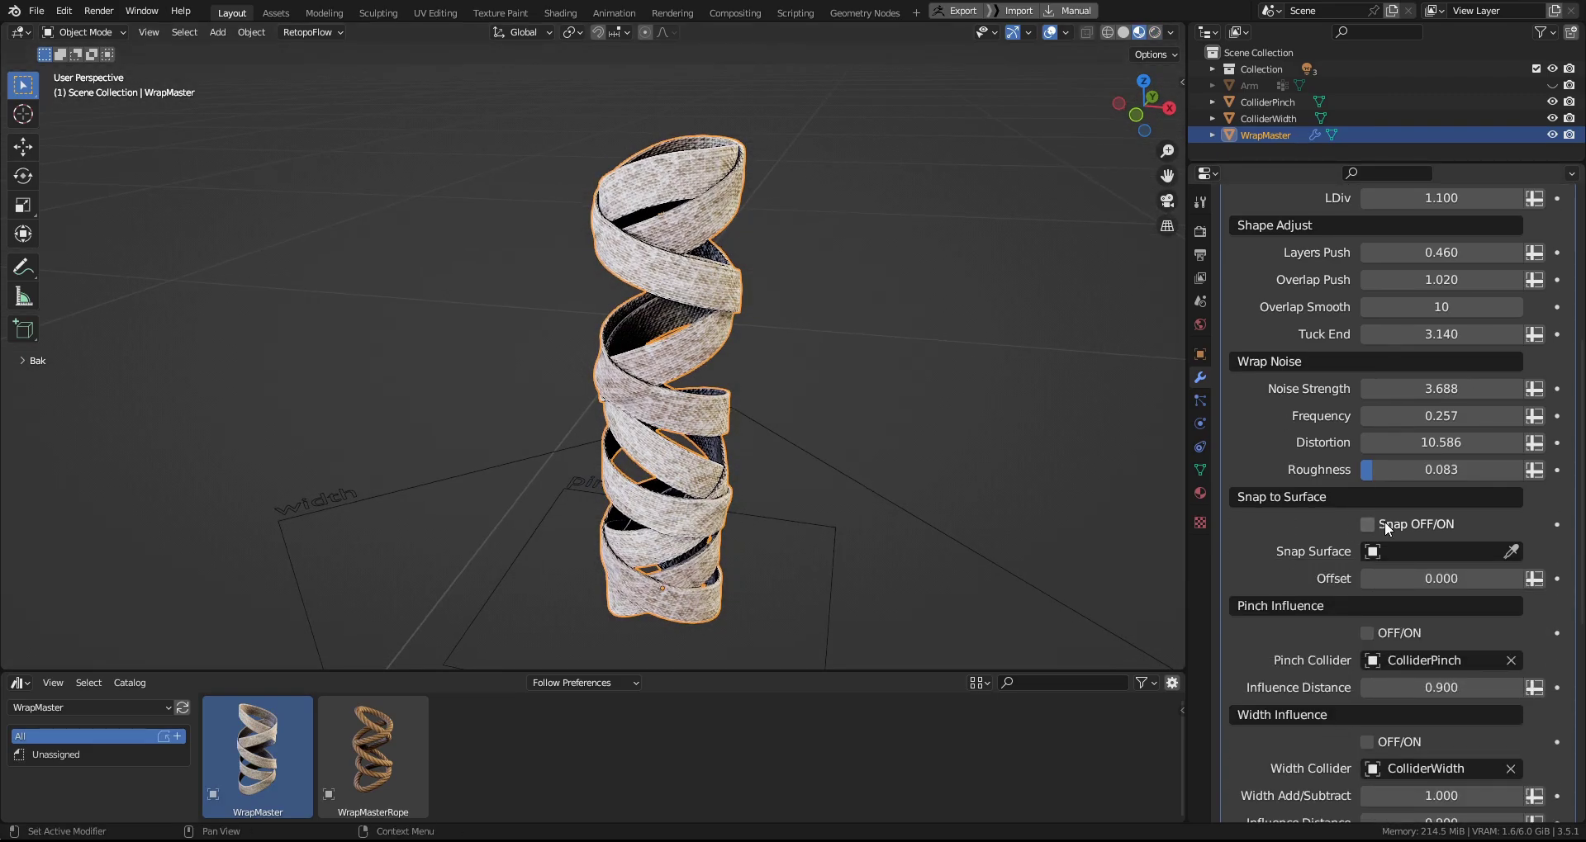
Unhide the Arm object and move the wrap up beside its forearm.
{"action": "middle_click_drag", "start_coordinate": [922, 537], "coordinate": [750, 539]}
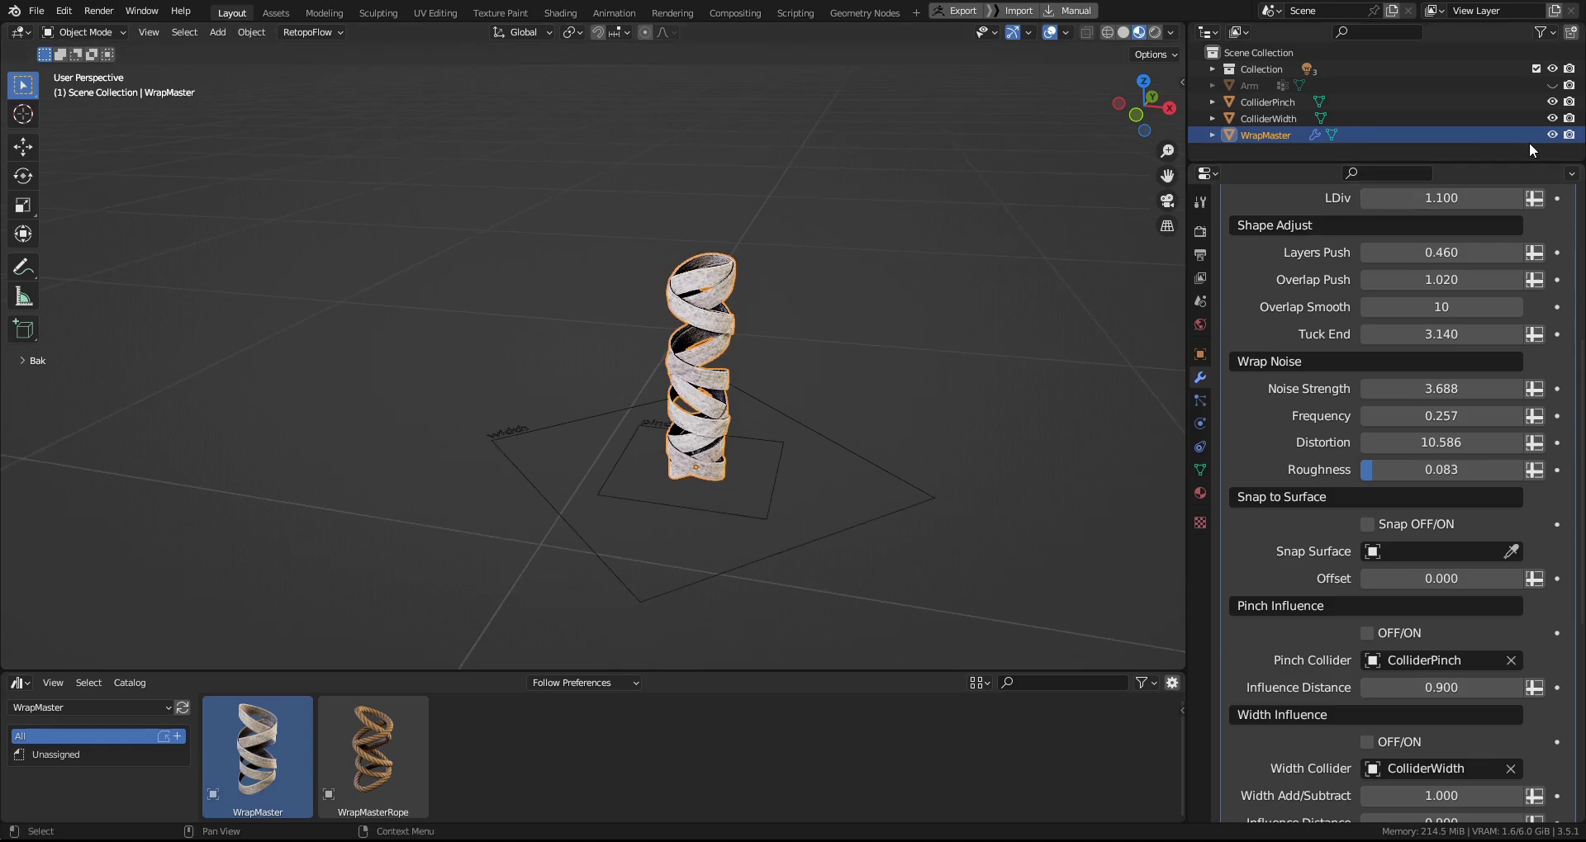
{"action": "left_click", "coordinate": [1552, 85]}
{"action": "middle_click_drag", "start_coordinate": [712, 354], "coordinate": [979, 436], "text": "shift"}
{"action": "key", "text": "g"}
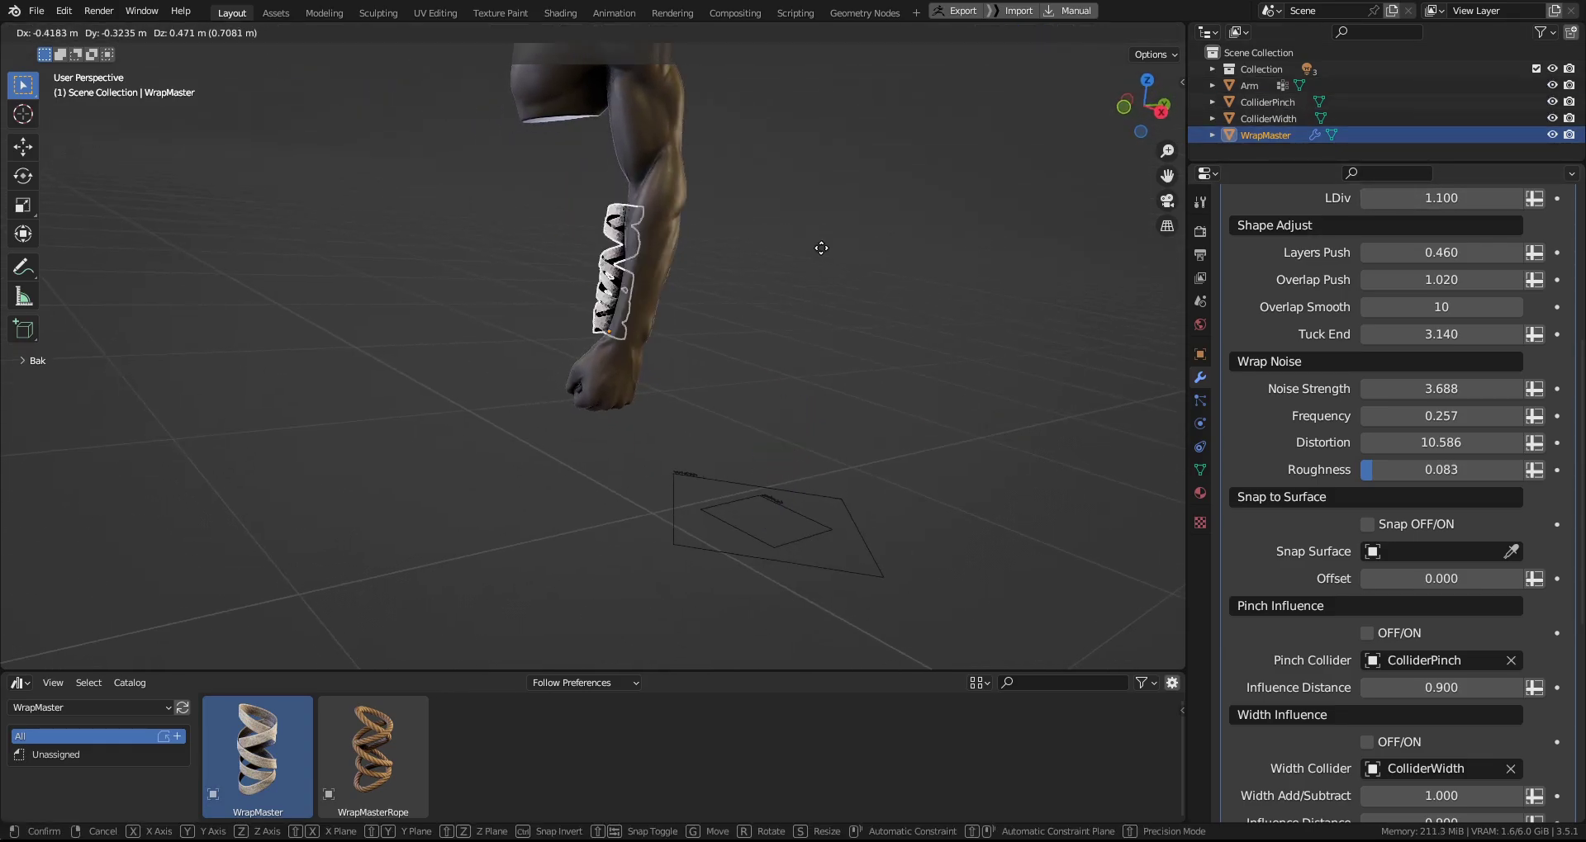
{"action": "left_click", "coordinate": [839, 255]}
Lower the wrap's SubDiv to 2 and move the wrap closer to the forearm.
{"action": "scroll", "coordinate": [1441, 372], "scroll_direction": "up", "scroll_amount": 6}
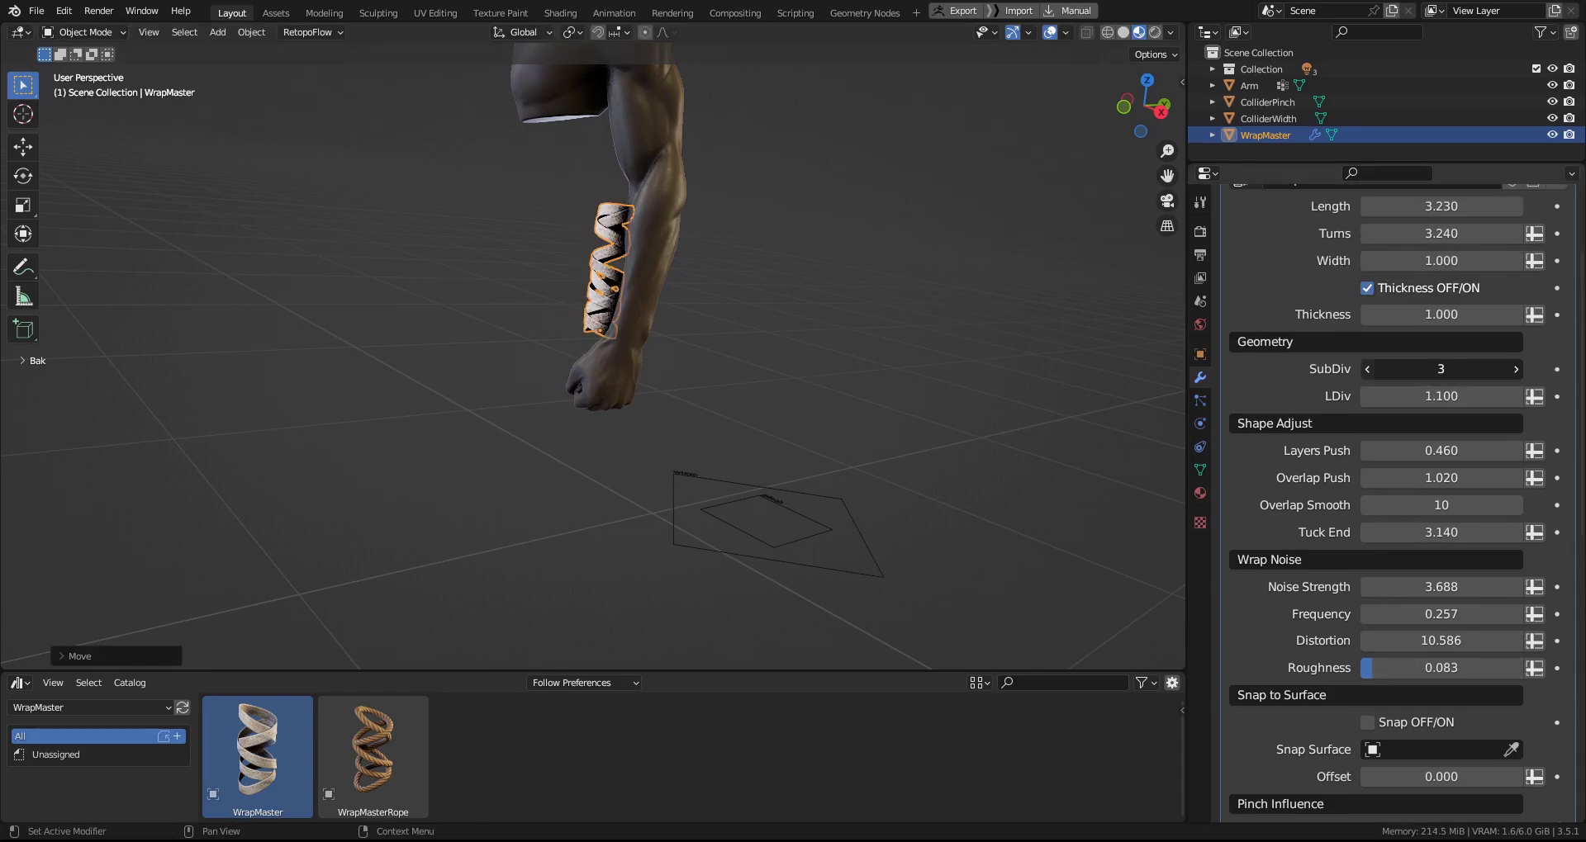
{"action": "left_click_drag", "start_coordinate": [1441, 369], "coordinate": [1422, 369]}
{"action": "middle_click_drag", "start_coordinate": [814, 547], "coordinate": [865, 569]}
{"action": "middle_click_drag", "start_coordinate": [735, 375], "coordinate": [859, 380]}
{"action": "key", "text": "g"}
{"action": "left_click", "coordinate": [822, 390]}
Rotate the wrap to follow the forearm's slant and move it onto the forearm.
{"action": "key", "text": "r"}
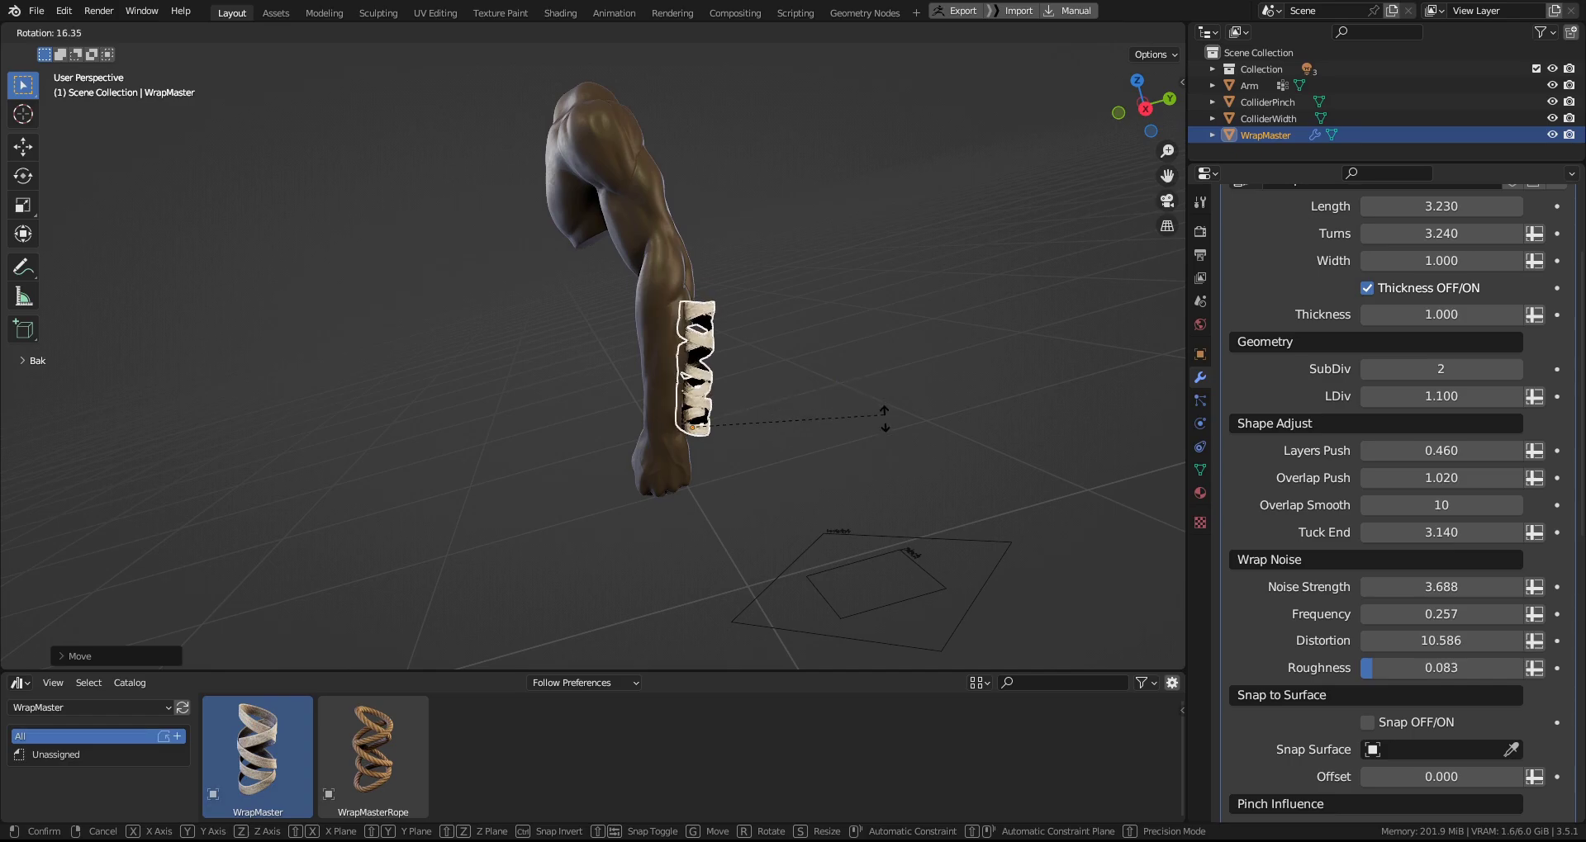
{"action": "right_click", "coordinate": [883, 417]}
{"action": "middle_click_drag", "start_coordinate": [743, 398], "coordinate": [840, 319]}
{"action": "key", "text": "r"}
{"action": "left_click", "coordinate": [839, 273]}
{"action": "key", "text": "g"}
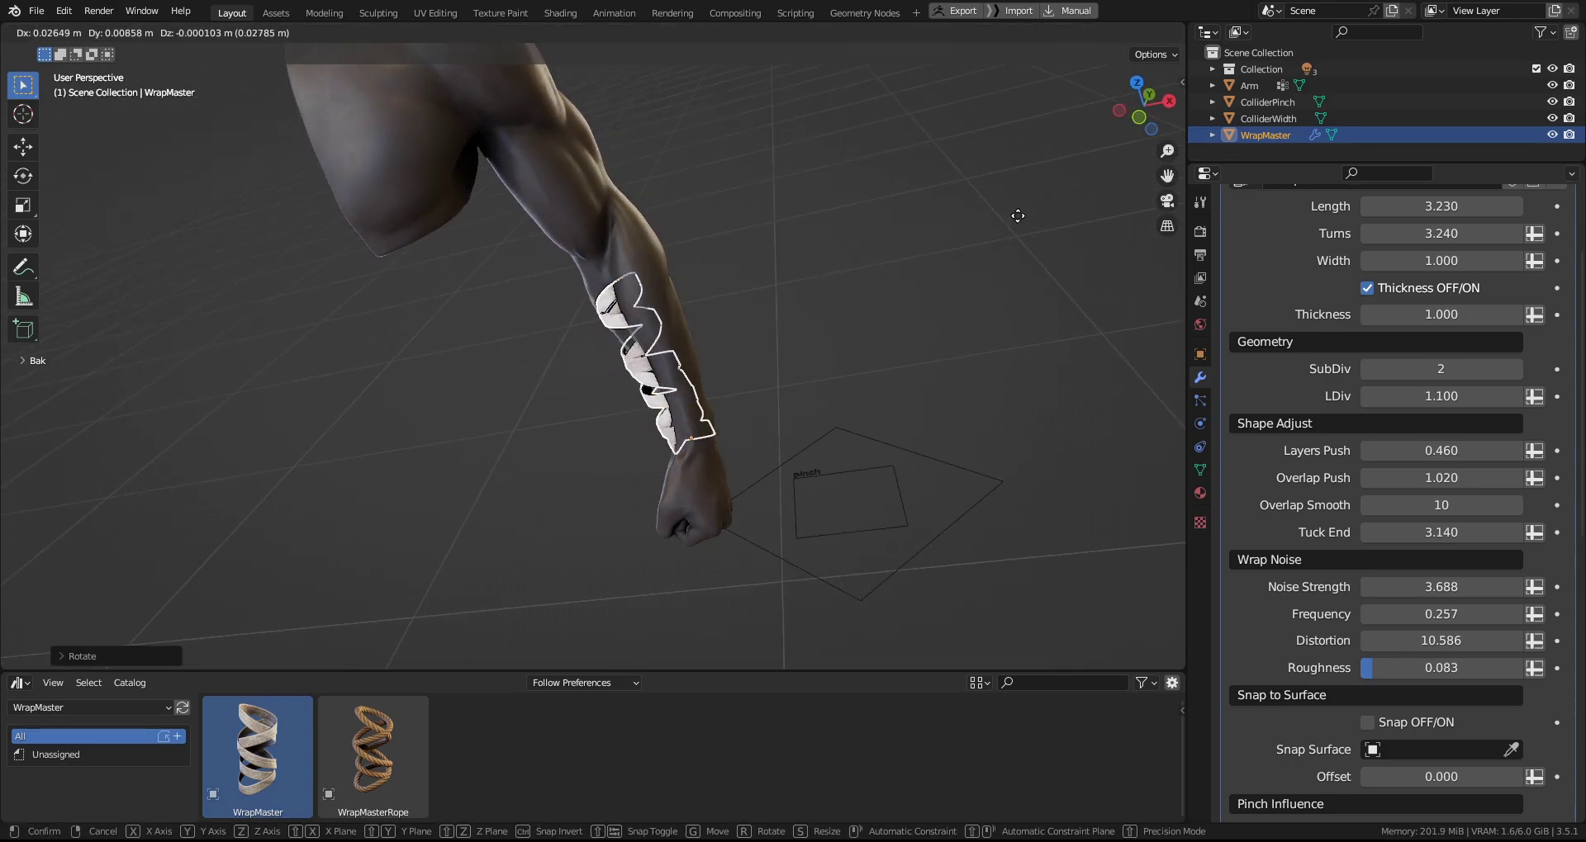
{"action": "left_click", "coordinate": [1025, 213]}
Enter Edit Mode on the wrap and fatten its base mesh until it surrounds the forearm.
{"action": "key", "text": "ctrl+Tab"}
{"action": "left_click", "coordinate": [859, 272]}
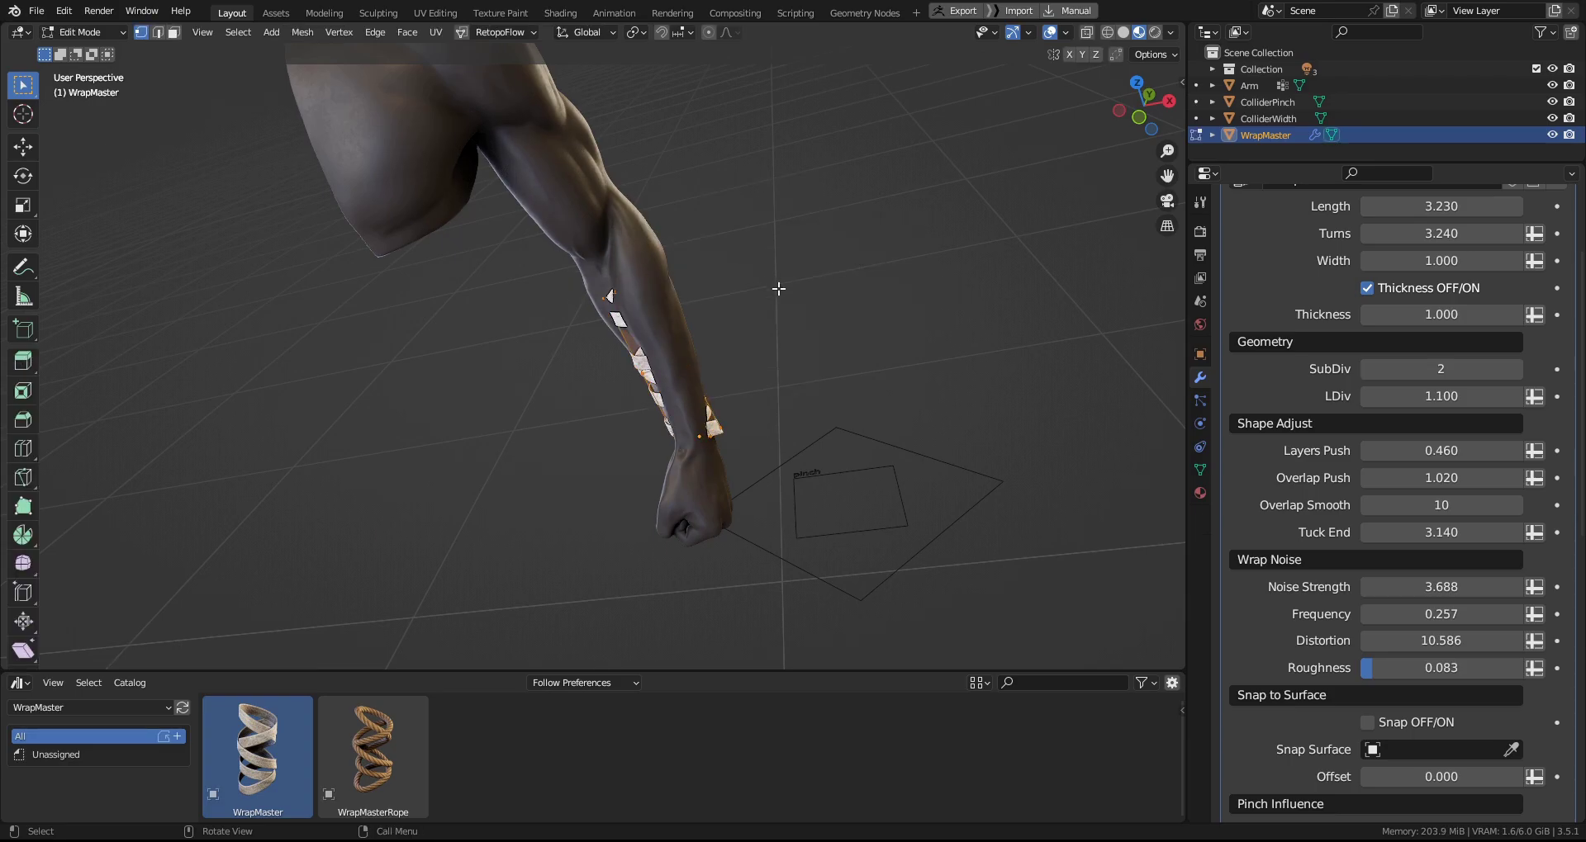
{"action": "key", "text": "alt+s"}
{"action": "left_click", "coordinate": [784, 281]}
Select an edge loop around the wrap's base mesh in edge mode and dissolve its edges.
{"action": "middle_click_drag", "start_coordinate": [747, 294], "coordinate": [754, 354]}
{"action": "key", "text": "2"}
{"action": "left_click", "coordinate": [753, 364], "text": "alt"}
{"action": "key", "text": "x"}
{"action": "left_click", "coordinate": [786, 465]}
{"action": "middle_click_drag", "start_coordinate": [941, 442], "coordinate": [810, 346]}
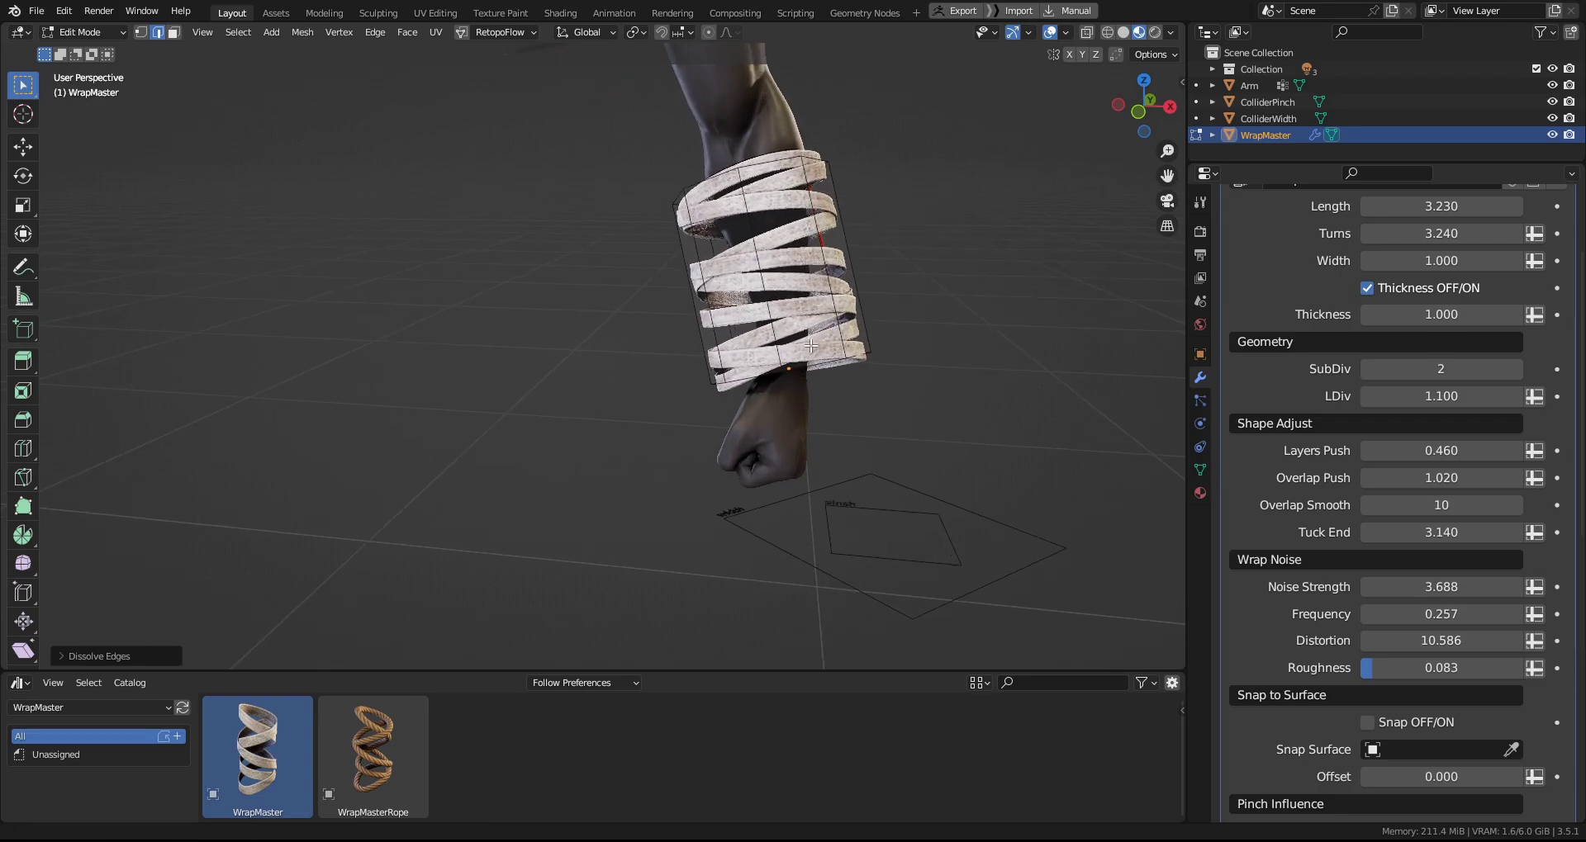
Scale down the lower edge loop of the wrap's base mesh and adjust its position around the wrist.
{"action": "key", "text": "s"}
{"action": "left_click", "coordinate": [903, 364]}
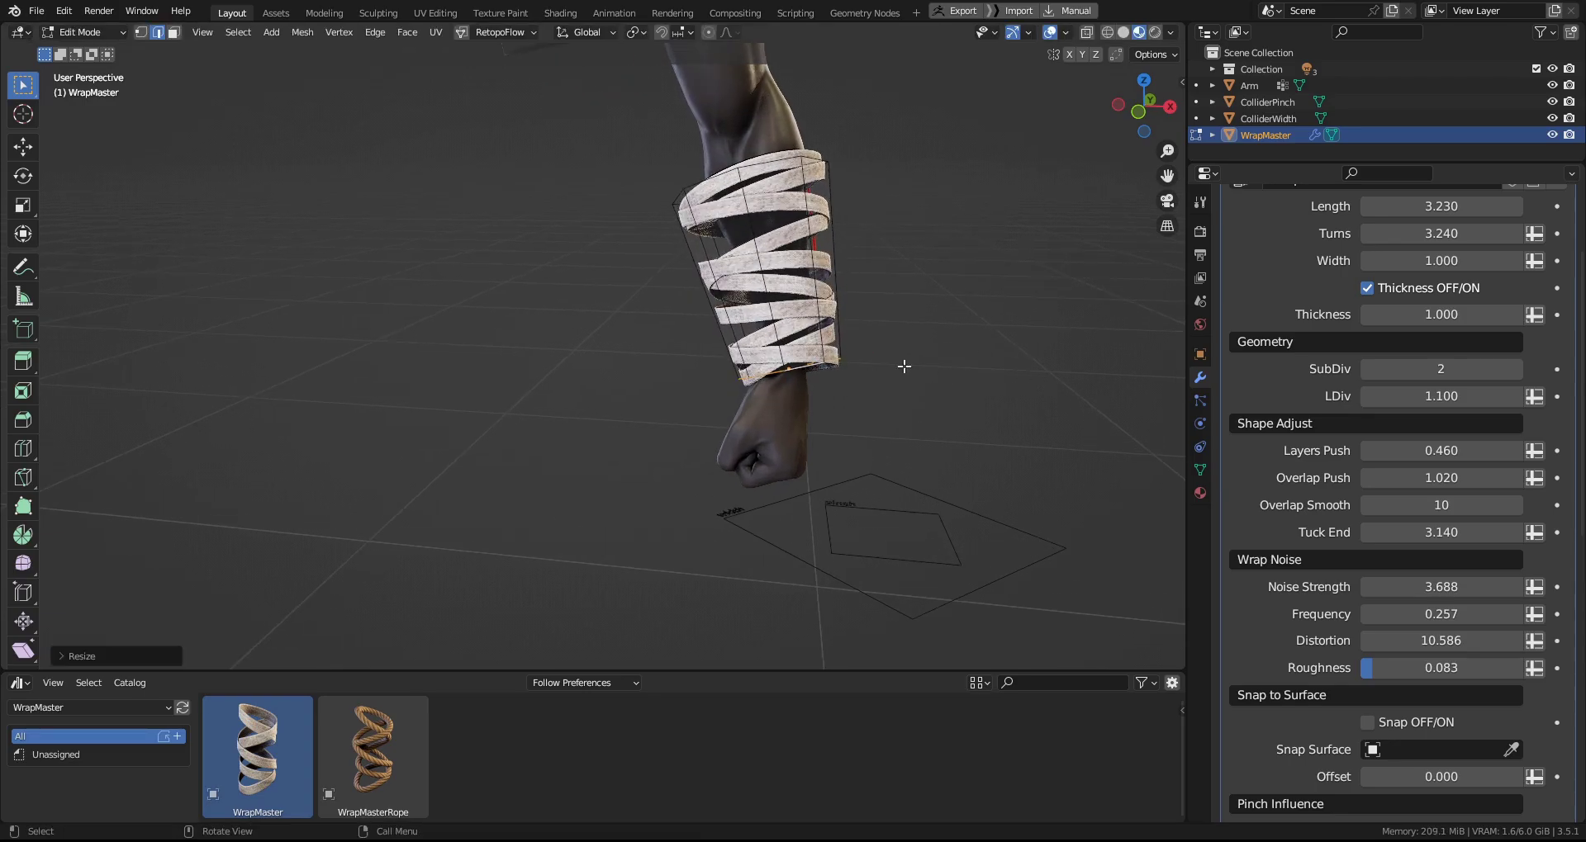
{"action": "middle_click_drag", "start_coordinate": [903, 364], "coordinate": [947, 355]}
{"action": "key", "text": "r"}
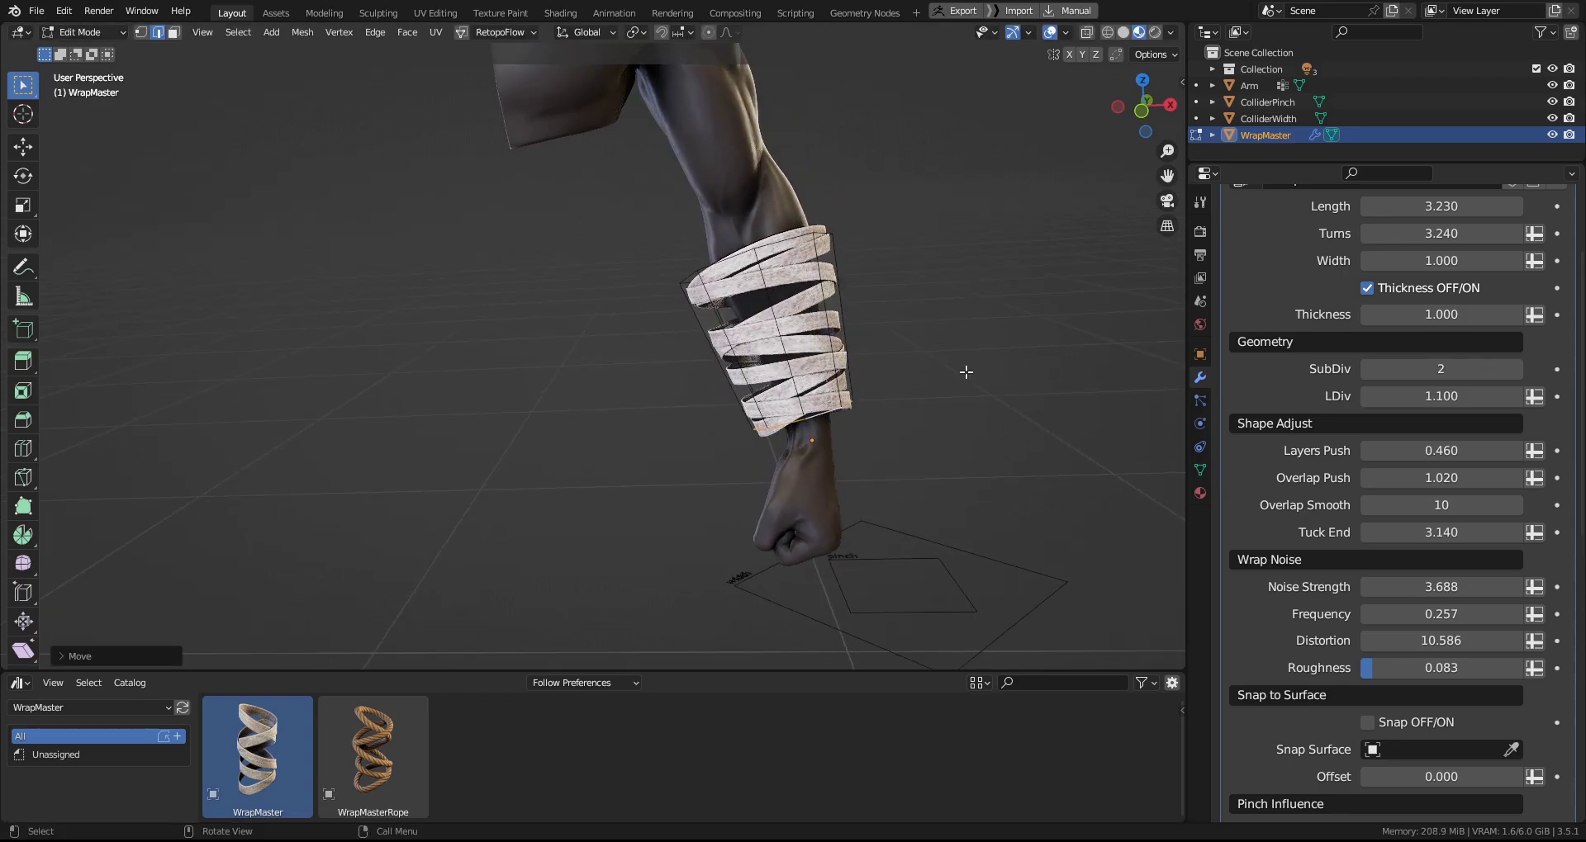
Select the upper edge loop of the wrap's base mesh, then scale and move it to fit the upper forearm.
{"action": "left_click", "coordinate": [782, 250]}
{"action": "middle_click_drag", "start_coordinate": [782, 250], "coordinate": [863, 239]}
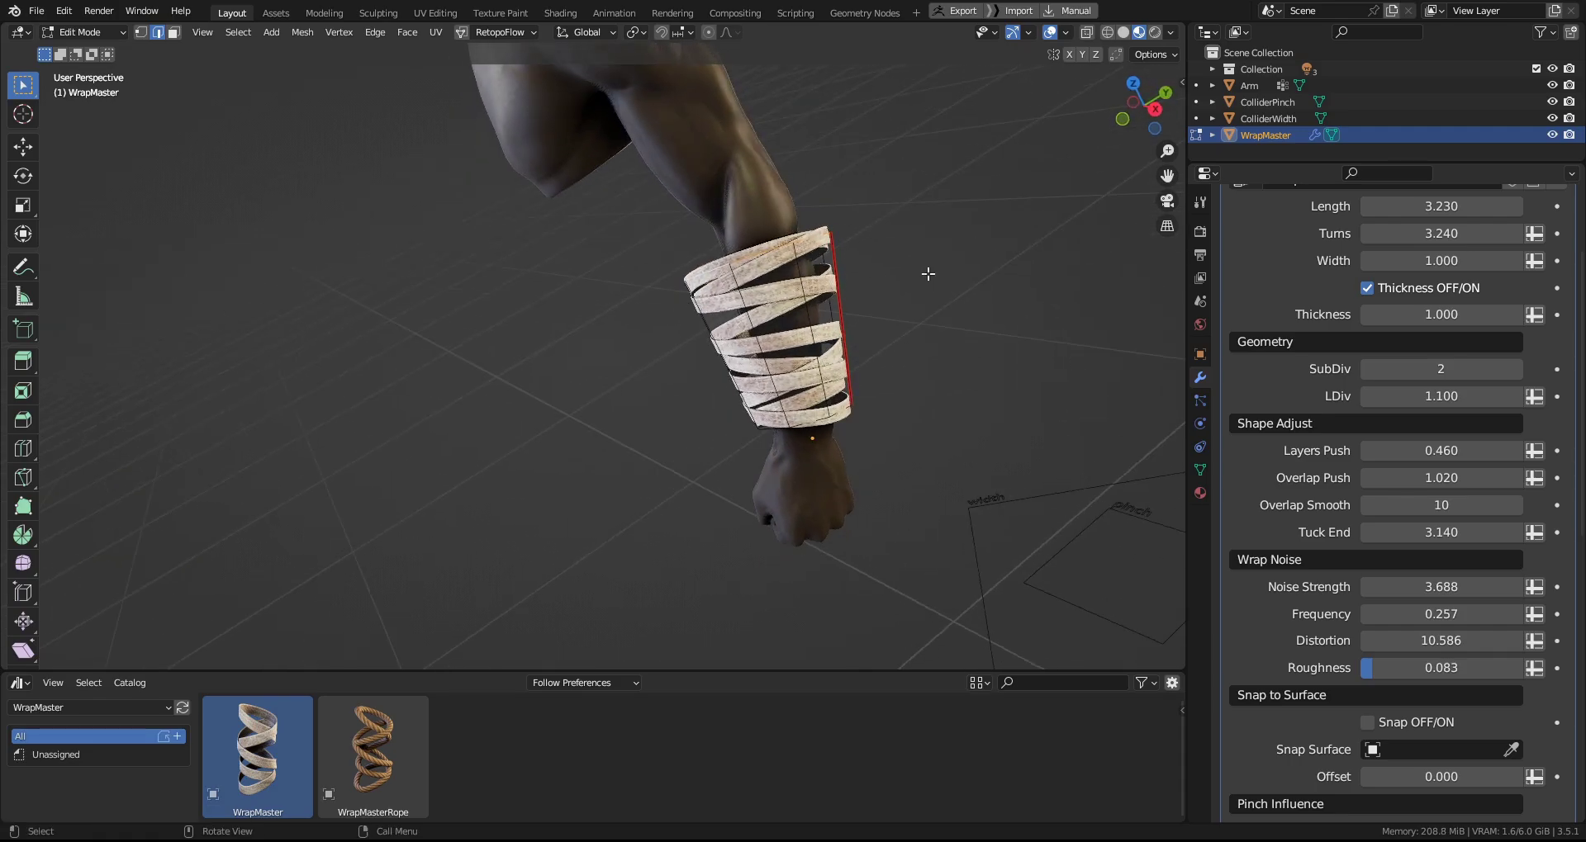
{"action": "key", "text": "s"}
{"action": "left_click", "coordinate": [931, 276]}
{"action": "middle_click_drag", "start_coordinate": [931, 276], "coordinate": [834, 282]}
{"action": "key", "text": "g"}
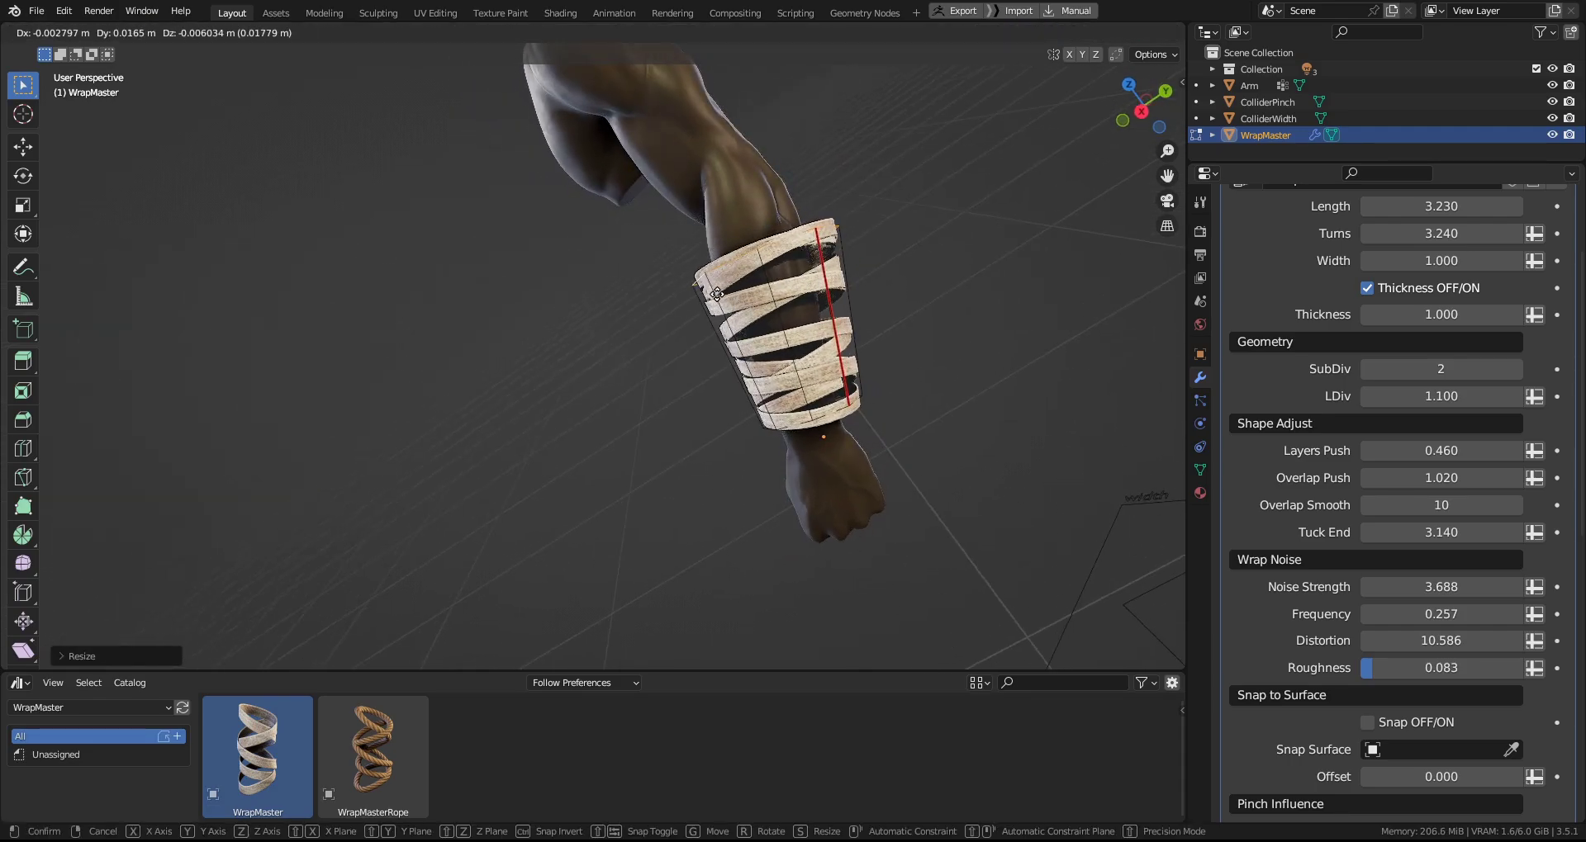
{"action": "left_click", "coordinate": [715, 294]}
Nudge the upper edge loop of the wrap's base mesh once more and return to Object Mode.
{"action": "mouse_move", "coordinate": [715, 293]}
{"action": "middle_mouse_down"}
{"action": "mouse_move", "coordinate": [654, 301]}
{"action": "mouse_move", "coordinate": [694, 273]}
{"action": "middle_mouse_up"}
{"action": "key", "text": "g"}
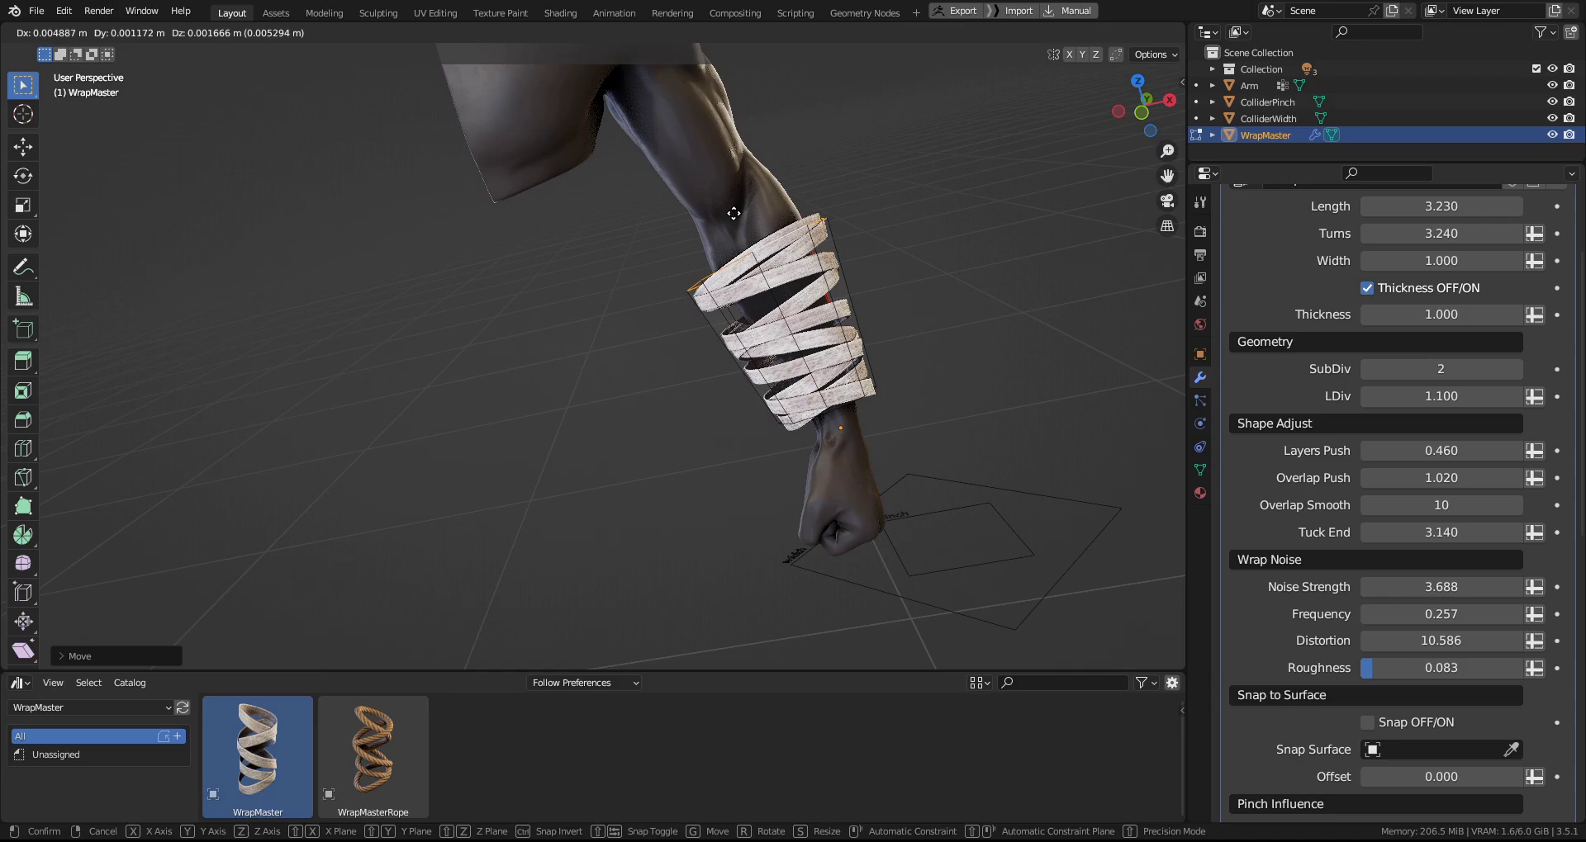
{"action": "key", "text": "Escape"}
{"action": "key", "text": "ctrl+Tab"}
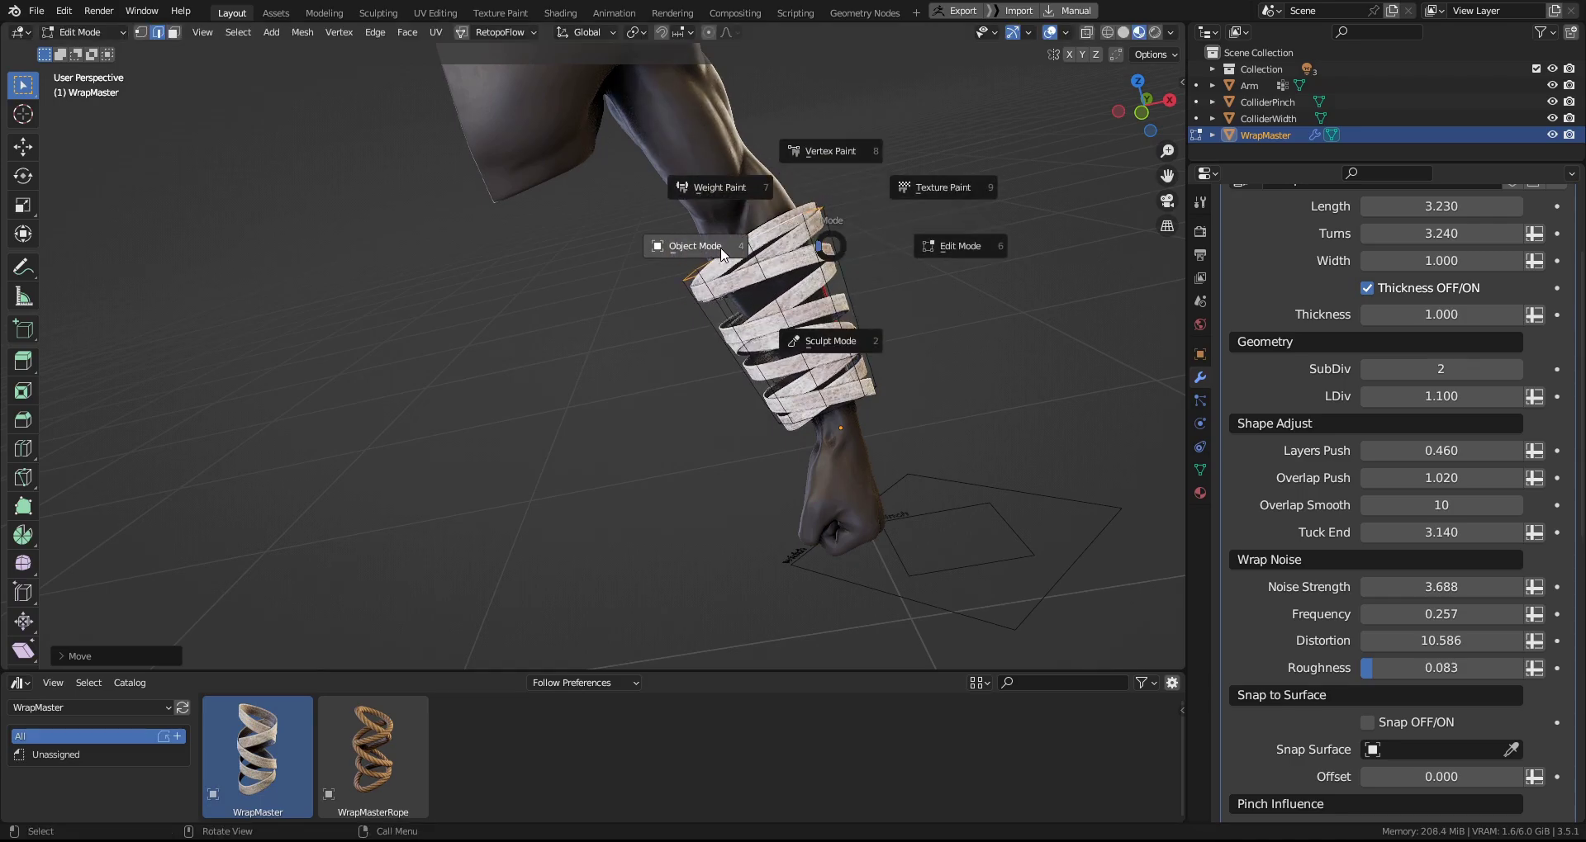
{"action": "left_click", "coordinate": [721, 254]}
Turn on Snap to Surface with Arm as the Snap Surface, and hide the viewport overlays.
{"action": "scroll", "coordinate": [834, 413], "scroll_direction": "up", "scroll_amount": 2}
{"action": "middle_click_drag", "start_coordinate": [835, 421], "coordinate": [941, 261]}
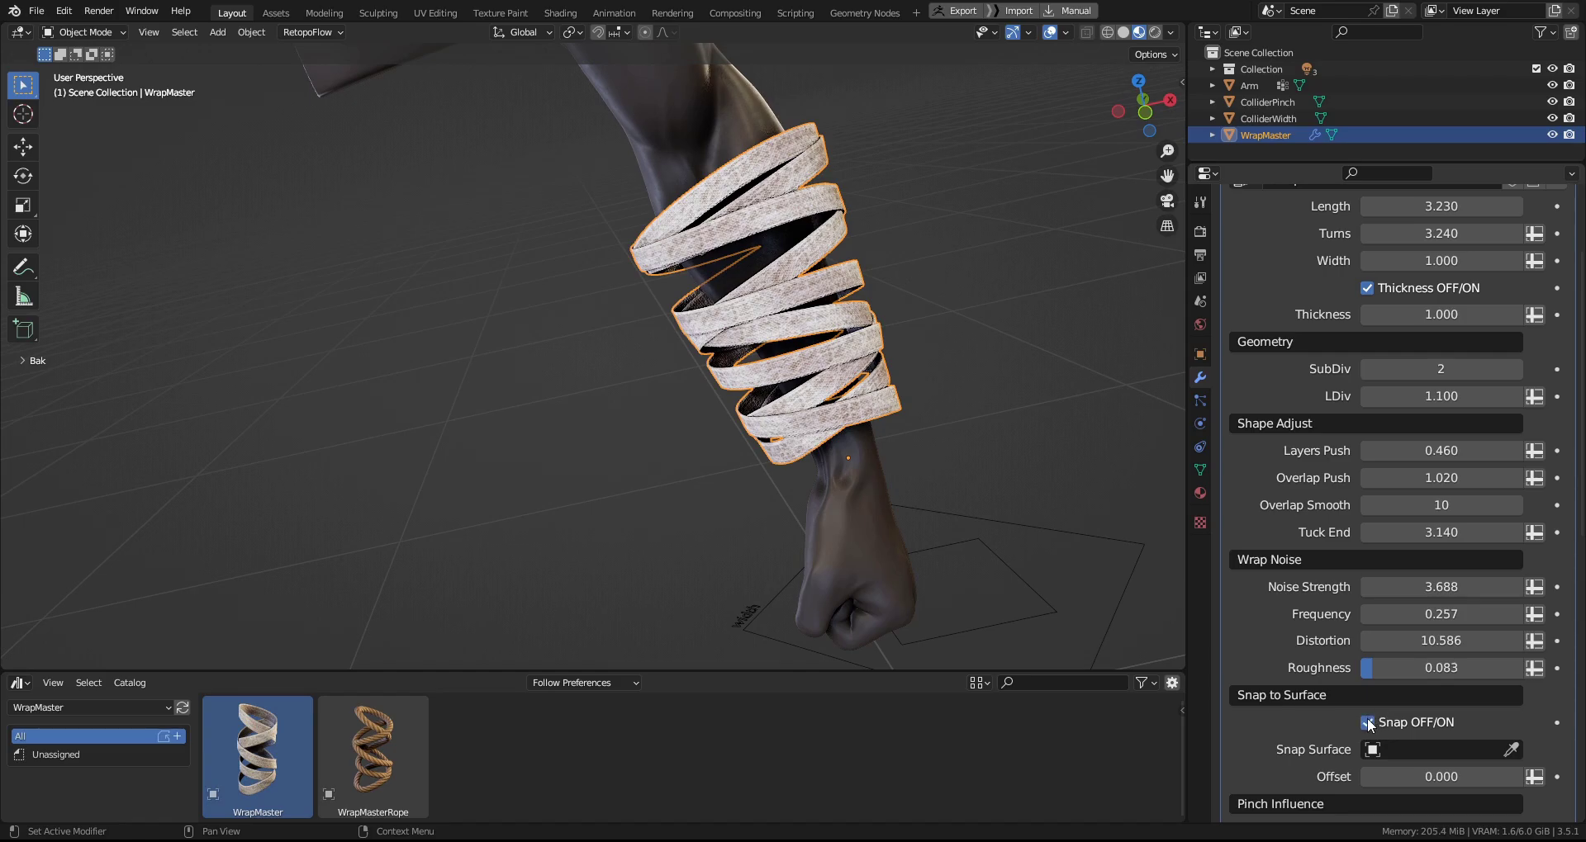
{"action": "key", "text": "e"}
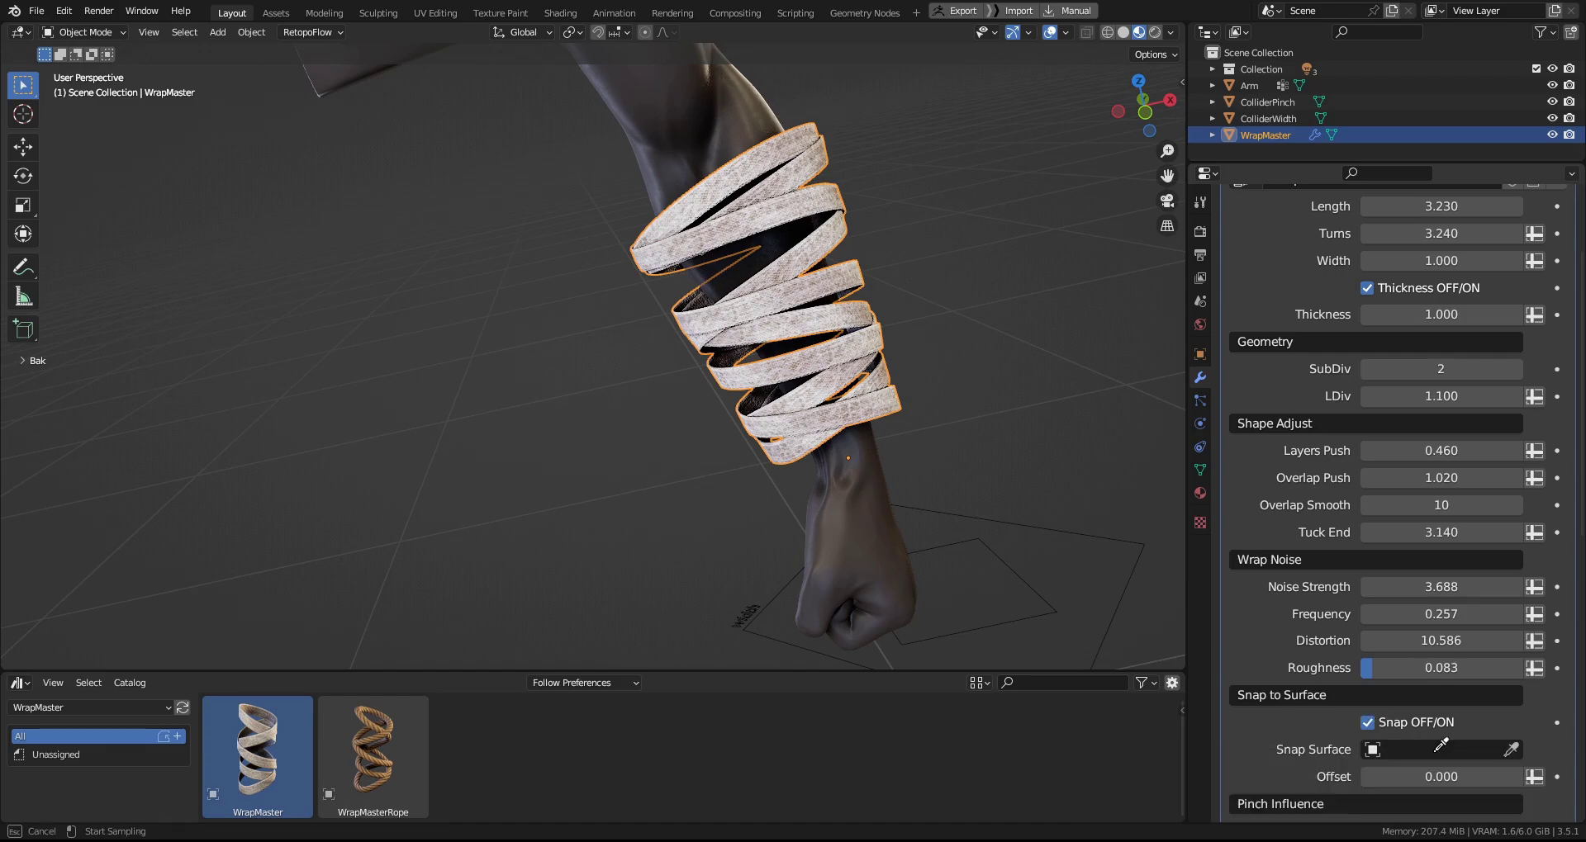
{"action": "left_click", "coordinate": [877, 585]}
{"action": "middle_click_drag", "start_coordinate": [863, 413], "coordinate": [853, 209]}
{"action": "key", "text": "shift+alt+z"}
{"action": "middle_click_drag", "start_coordinate": [766, 417], "coordinate": [900, 338]}
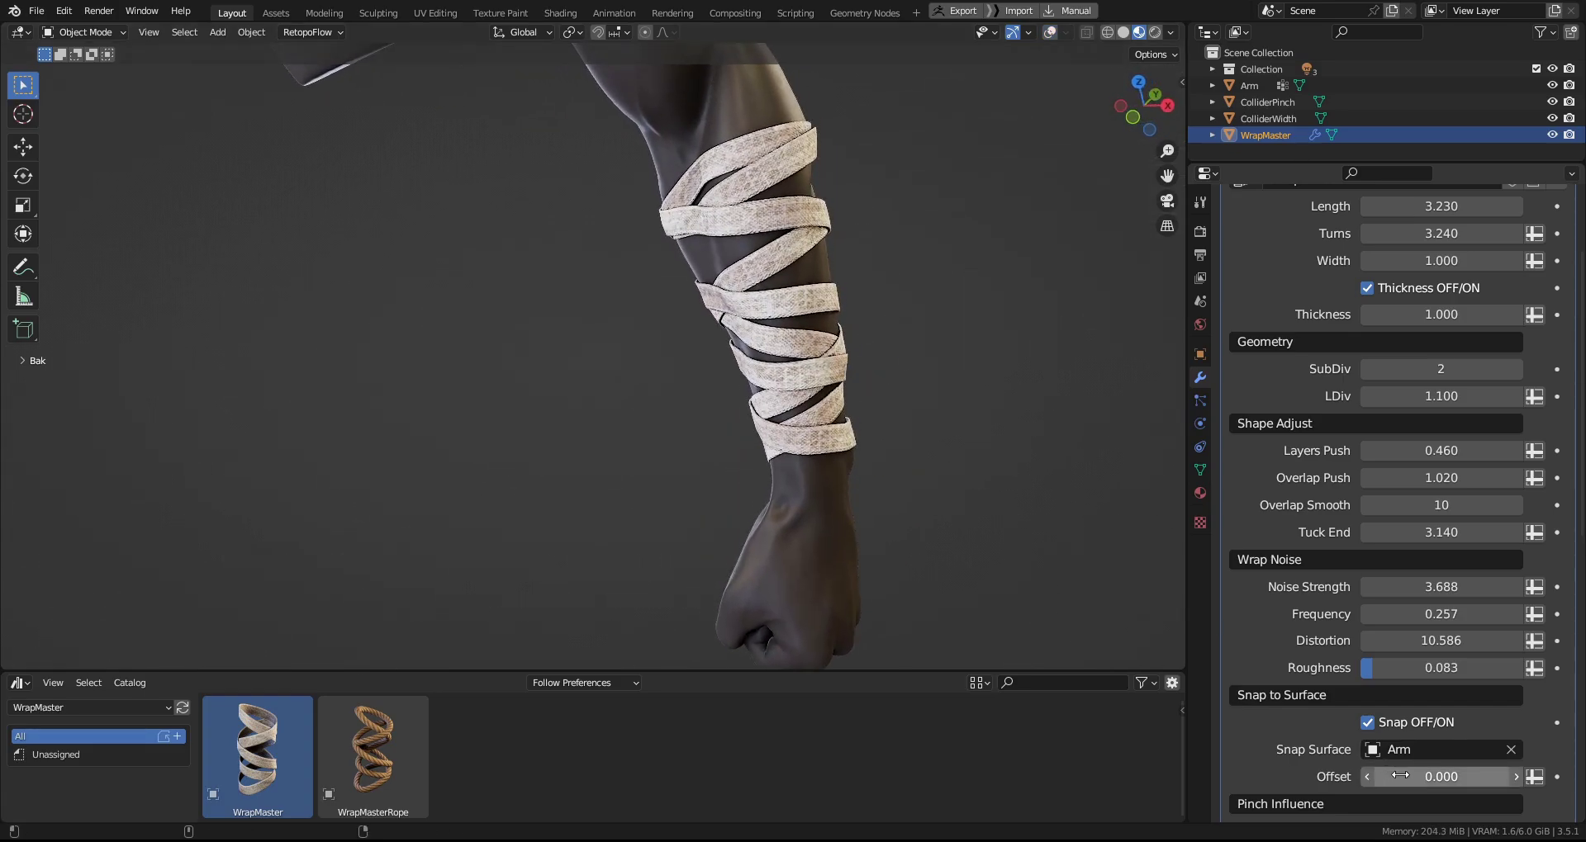
Set the wrap's Snap to Surface Offset to 0.060.
{"action": "mouse_move", "coordinate": [1400, 774]}
{"action": "left_mouse_down"}
{"action": "mouse_move", "coordinate": [1452, 775]}
{"action": "mouse_move", "coordinate": [1415, 774]}
{"action": "left_mouse_up"}
{"action": "middle_click_drag", "start_coordinate": [846, 386], "coordinate": [925, 376]}
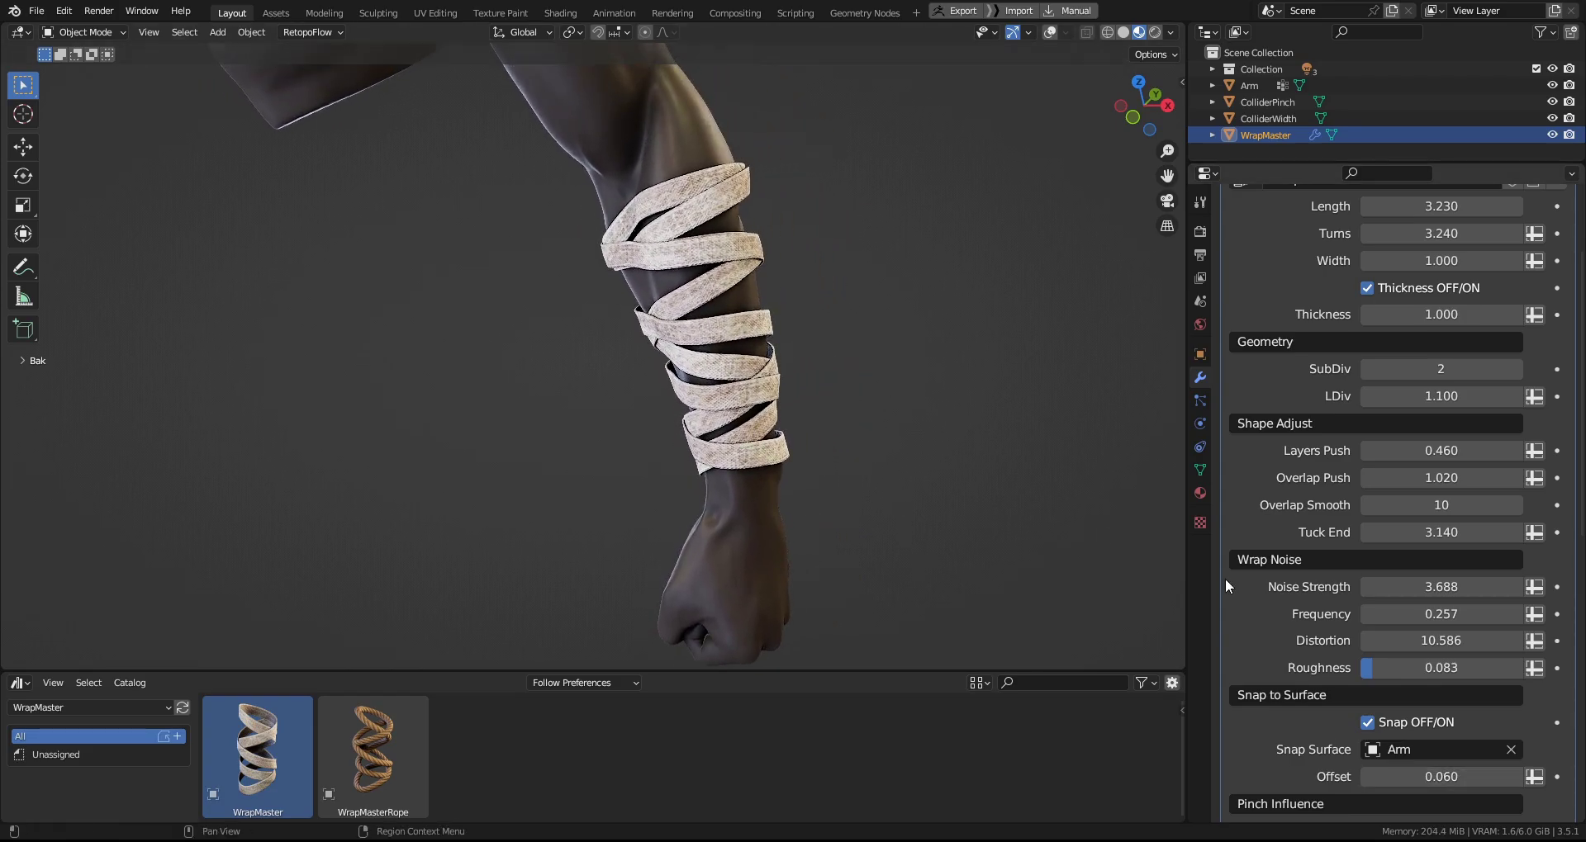
{"action": "scroll", "coordinate": [1300, 570], "scroll_direction": "down", "scroll_amount": 3}
{"action": "scroll", "coordinate": [1300, 570], "scroll_direction": "down", "scroll_amount": 4}
{"action": "scroll", "coordinate": [1345, 594], "scroll_direction": "down", "scroll_amount": 2}
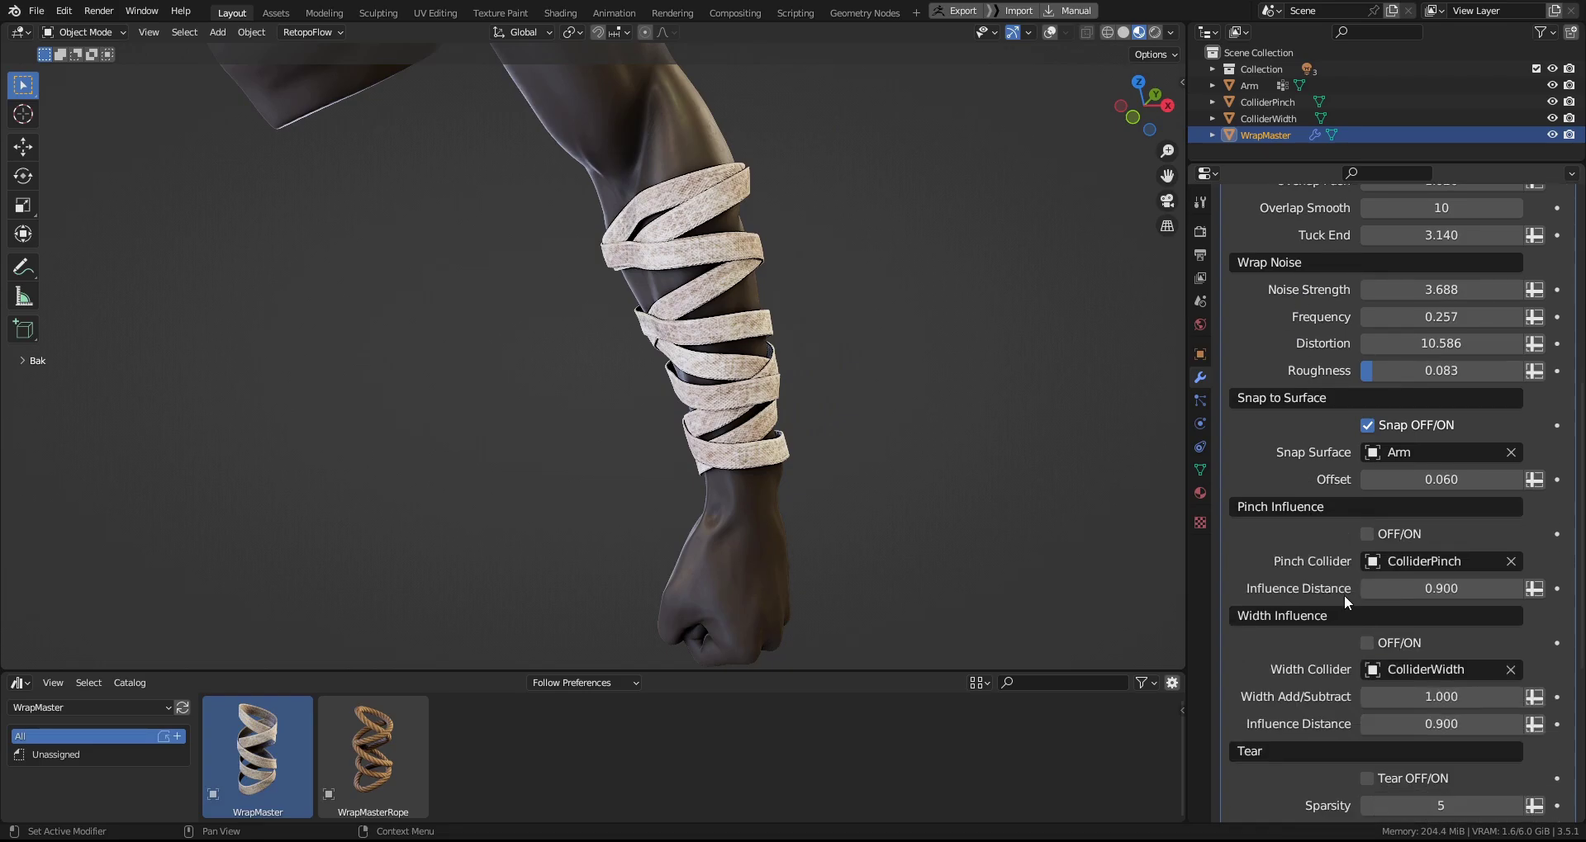
Show the viewport overlays again and snap the ColliderPinch object to the 3D cursor placed on the lower forearm.
{"action": "middle_click_drag", "start_coordinate": [799, 453], "coordinate": [786, 373]}
{"action": "scroll", "coordinate": [842, 487], "scroll_direction": "down", "scroll_amount": 3}
{"action": "middle_click_drag", "start_coordinate": [787, 374], "coordinate": [740, 407], "text": "shift"}
{"action": "key", "text": "alt+shift+z"}
{"action": "left_click", "coordinate": [834, 496]}
{"action": "middle_click_drag", "start_coordinate": [834, 495], "coordinate": [667, 352]}
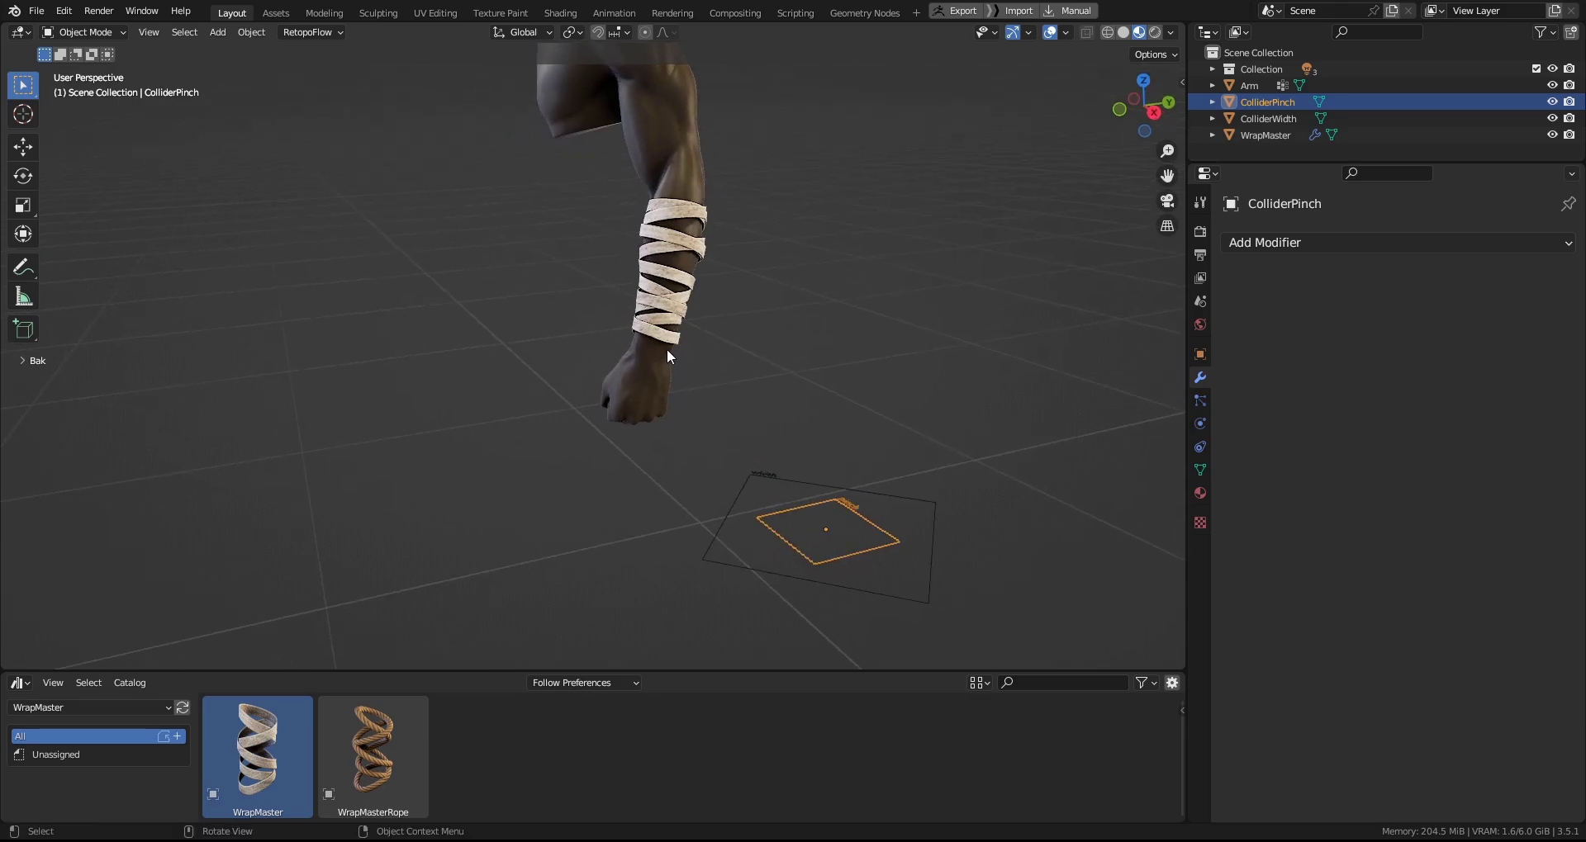
{"action": "key", "text": "shift+s"}
{"action": "middle_click_drag", "start_coordinate": [776, 467], "coordinate": [725, 410]}
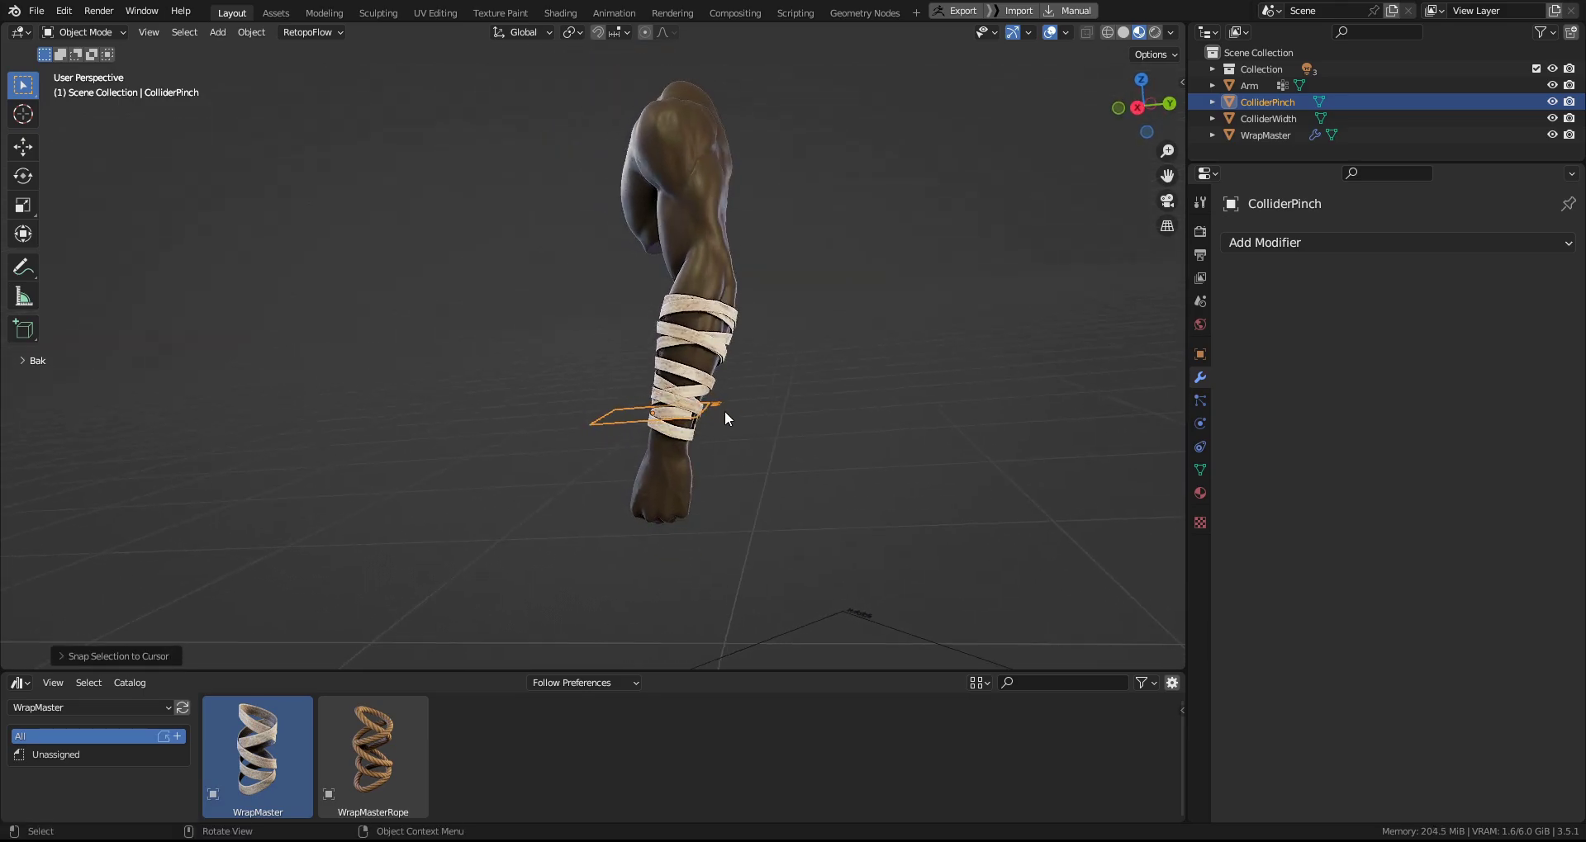
Rotate ColliderPinch and move it around the lower end of the wrap near the wrist.
{"action": "key", "text": "r"}
{"action": "left_click", "coordinate": [793, 460]}
{"action": "key", "text": "g"}
{"action": "left_click", "coordinate": [853, 569]}
Select the WrapMaster object and pin its modifier properties so they stay displayed.
{"action": "middle_click_drag", "start_coordinate": [785, 488], "coordinate": [738, 380]}
{"action": "left_click", "coordinate": [714, 391]}
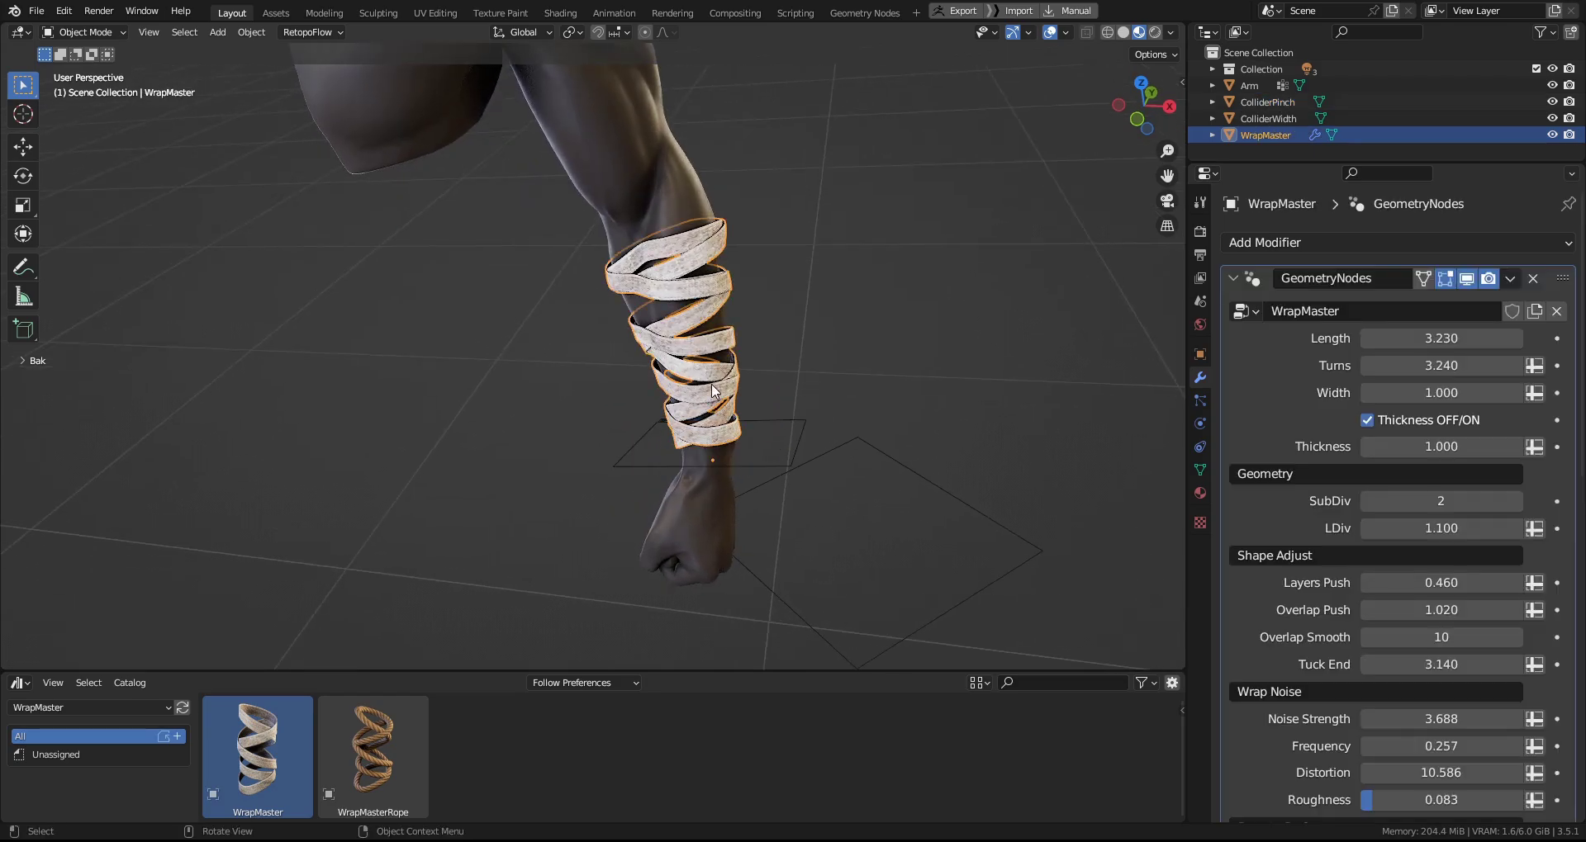
{"action": "left_click", "coordinate": [1568, 204]}
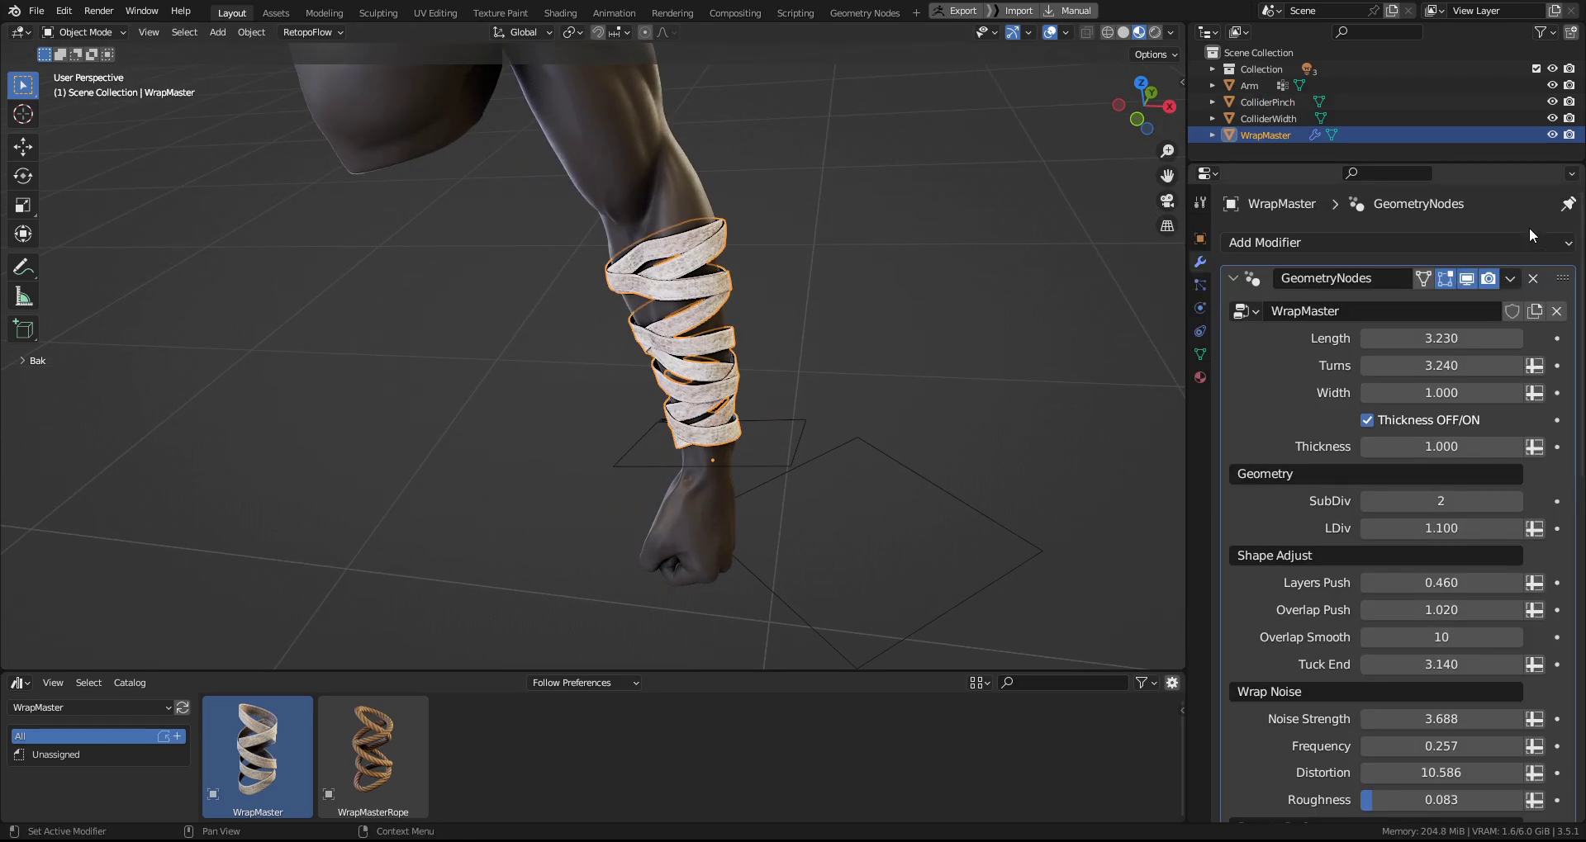
Select the ColliderPinch plane and turn on Pinch Influence in the wrap's modifier.
{"action": "middle_click_drag", "start_coordinate": [950, 355], "coordinate": [929, 434]}
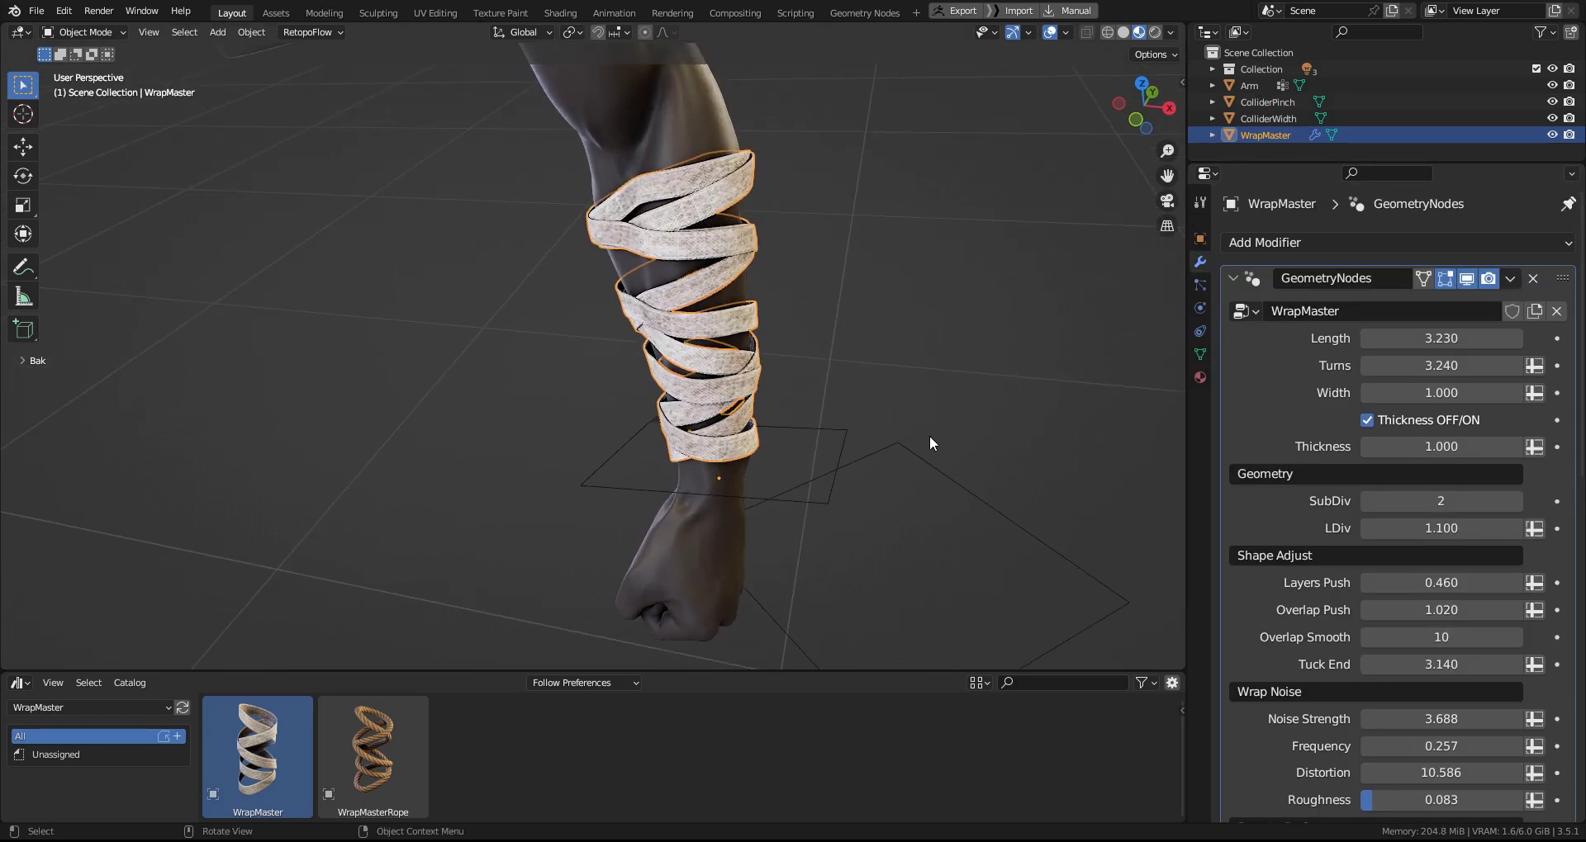
{"action": "left_click", "coordinate": [803, 427]}
{"action": "scroll", "coordinate": [1429, 464], "scroll_direction": "down", "scroll_amount": 10}
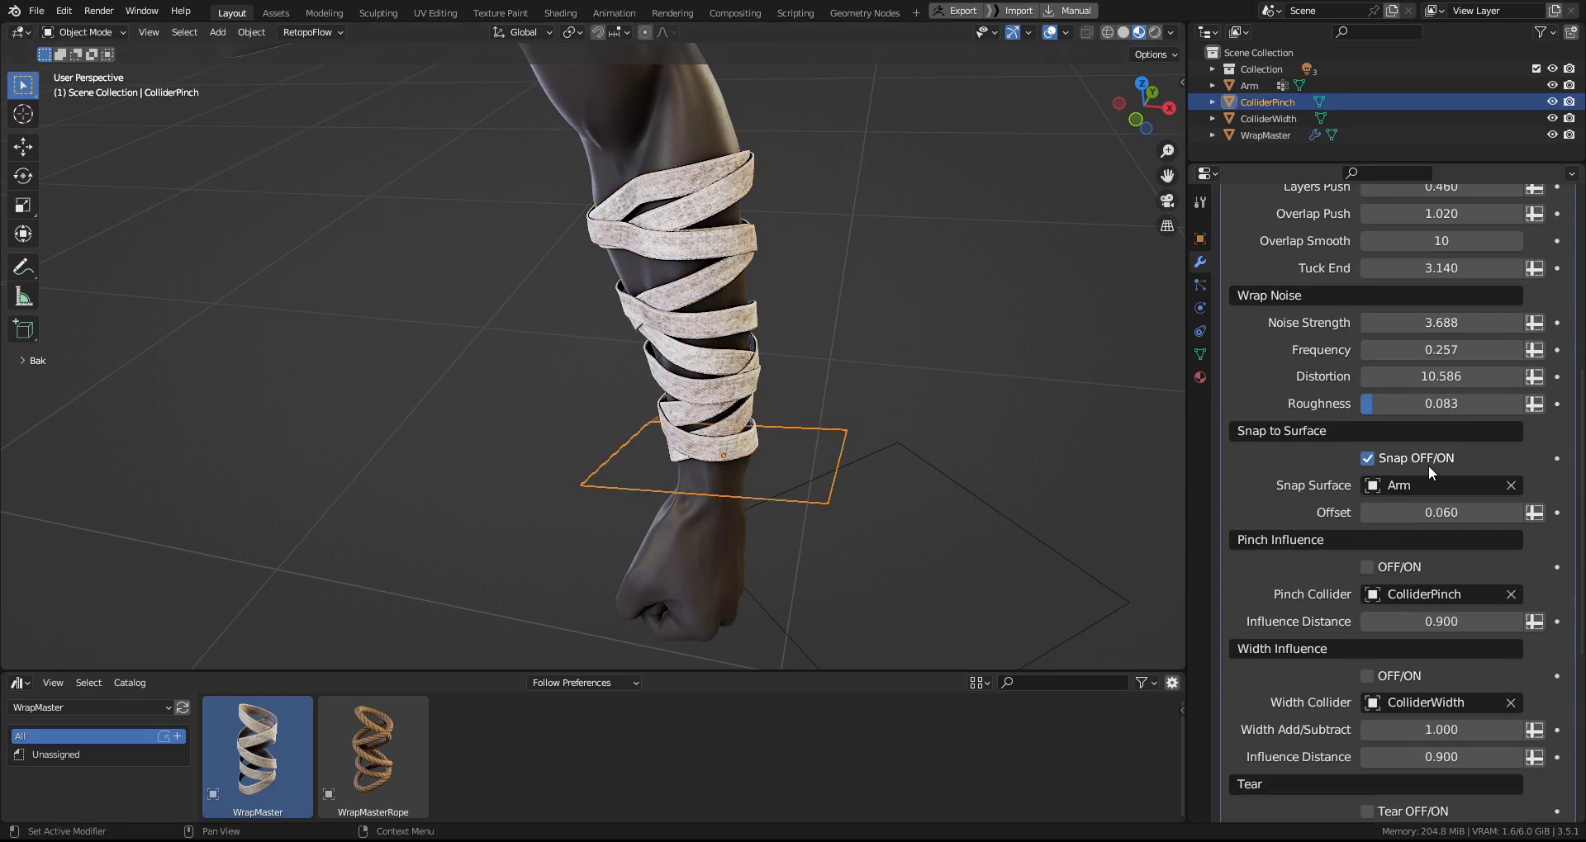
{"action": "left_click", "coordinate": [1370, 565]}
{"action": "middle_click_drag", "start_coordinate": [876, 419], "coordinate": [838, 525]}
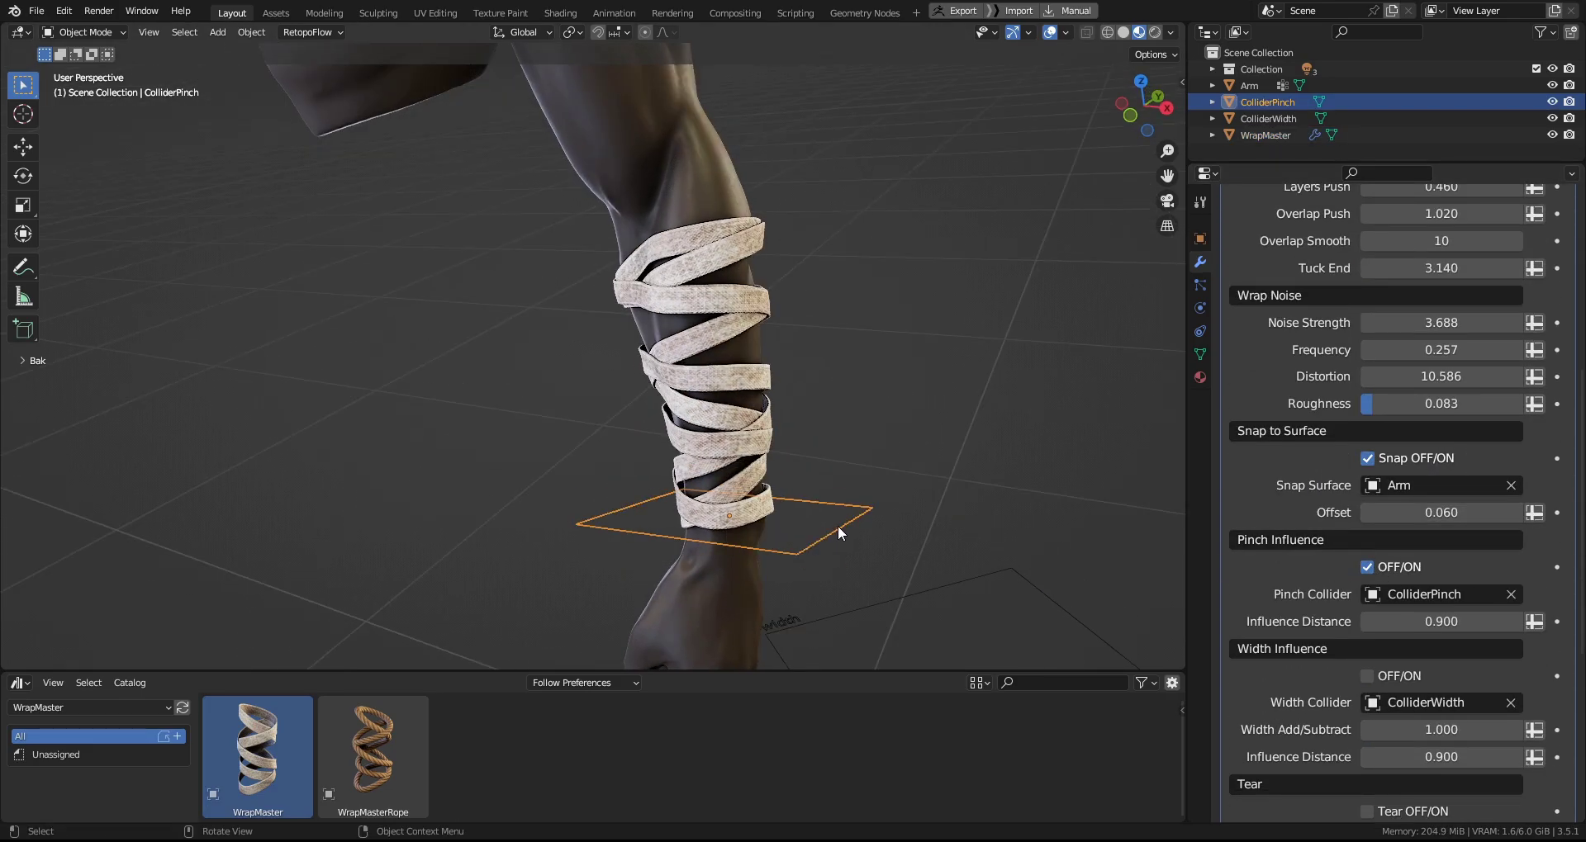
Move ColliderPinch from the wrist up to the middle of the wrap and align it across the forearm.
{"action": "key", "text": "g"}
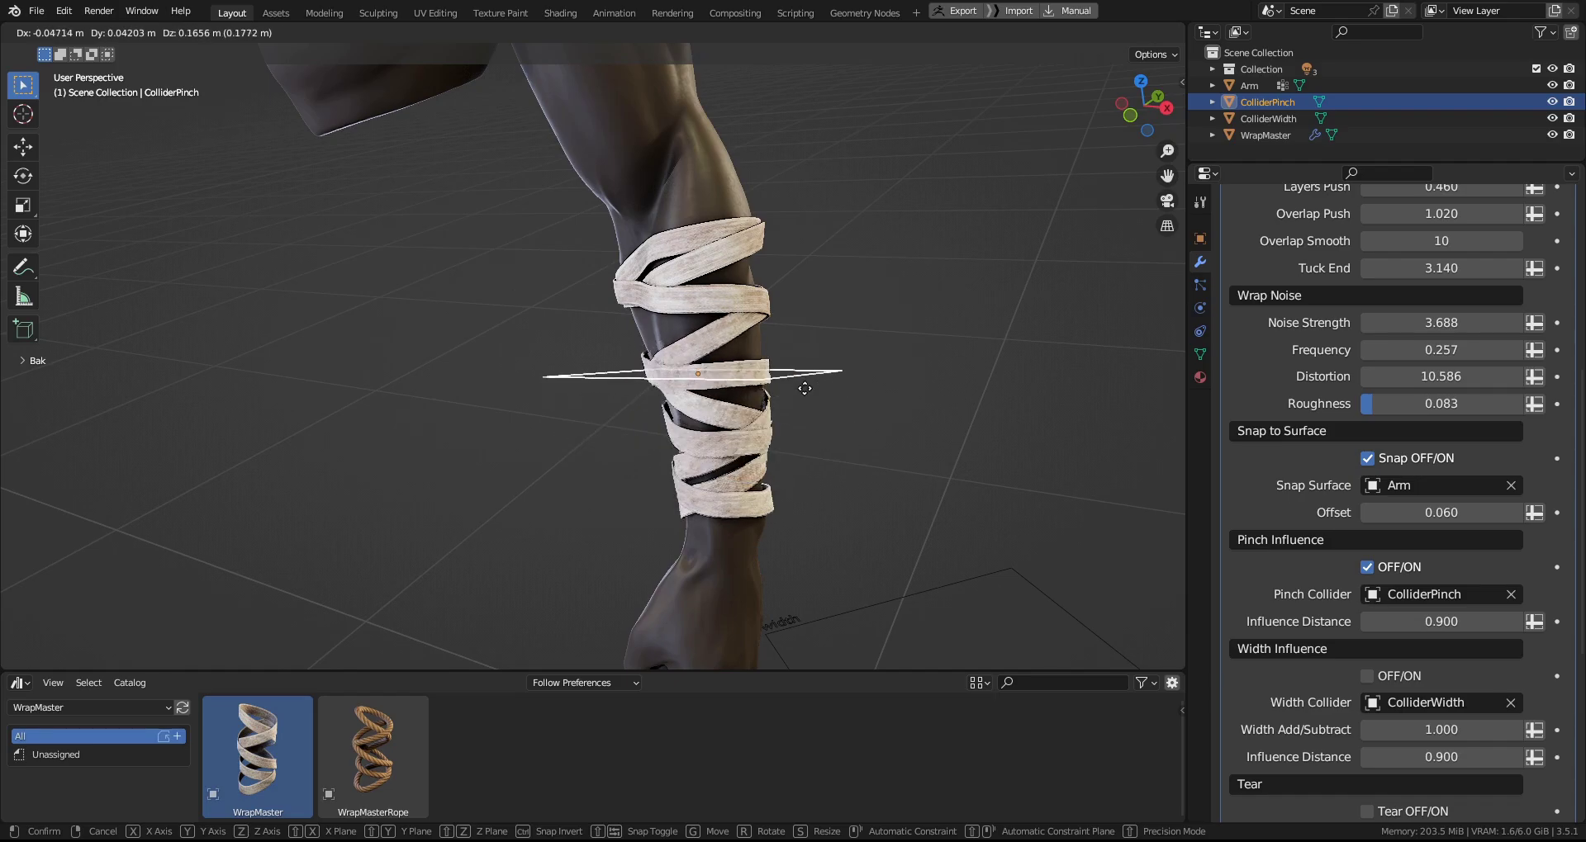
{"action": "left_click", "coordinate": [805, 389]}
{"action": "middle_click_drag", "start_coordinate": [891, 416], "coordinate": [797, 477]}
{"action": "key", "text": "g"}
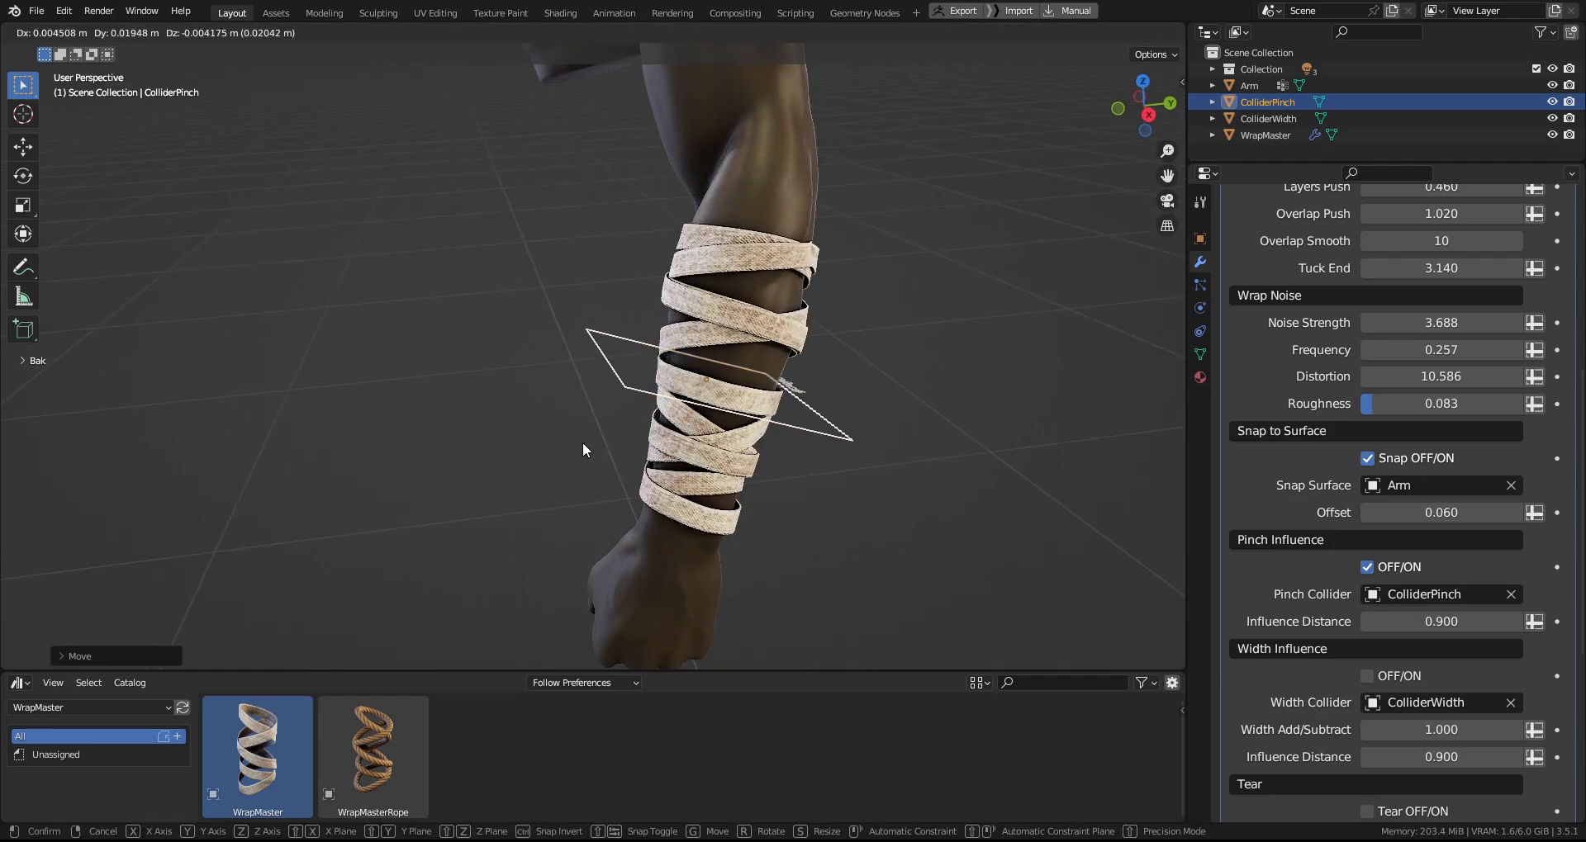
{"action": "left_click", "coordinate": [583, 446]}
{"action": "middle_click_drag", "start_coordinate": [590, 445], "coordinate": [874, 435]}
Enlarge the ColliderPinch plane's mesh in Edit Mode and set the Pinch Influence Distance to 0.966 in Object Mode.
{"action": "key", "text": "ctrl+Tab"}
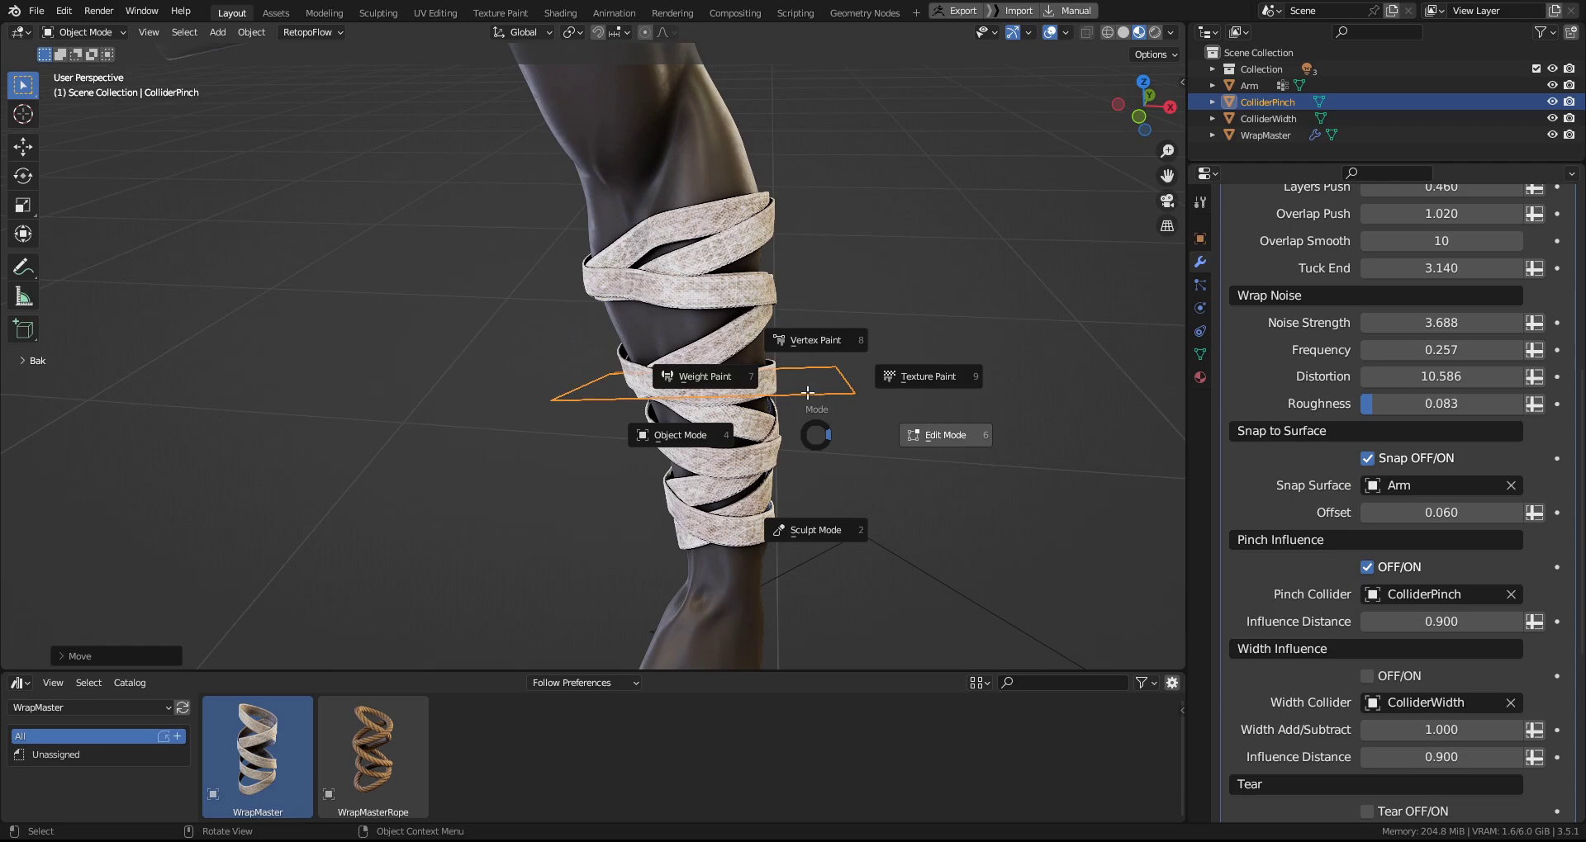
{"action": "left_click", "coordinate": [941, 434]}
{"action": "key", "text": "a"}
{"action": "key", "text": "s"}
{"action": "left_click", "coordinate": [1007, 388]}
{"action": "key", "text": "ctrl+Tab"}
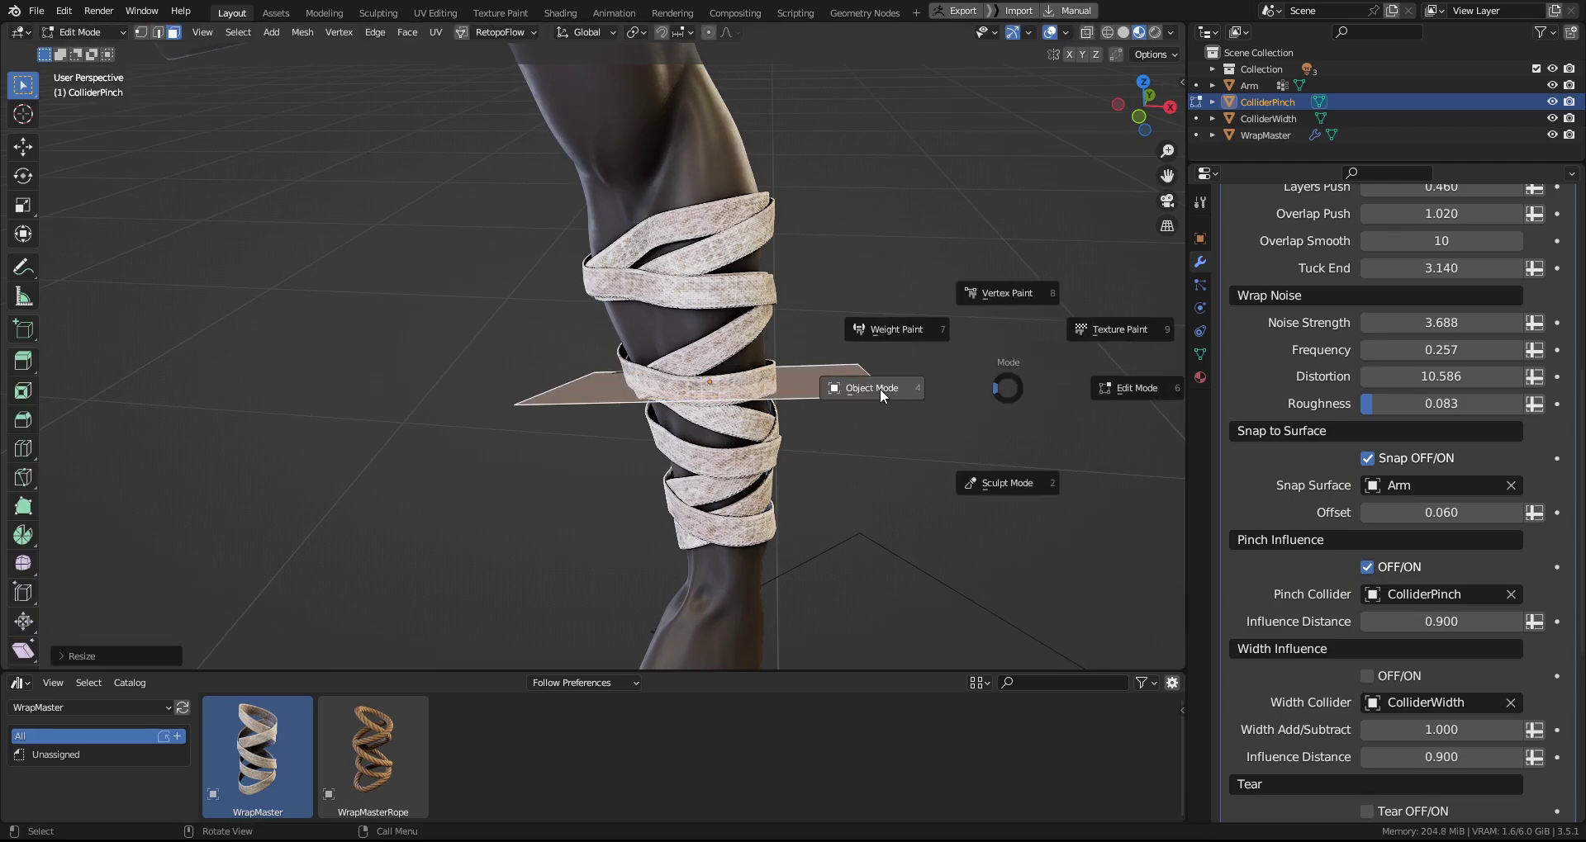
{"action": "left_click", "coordinate": [879, 388]}
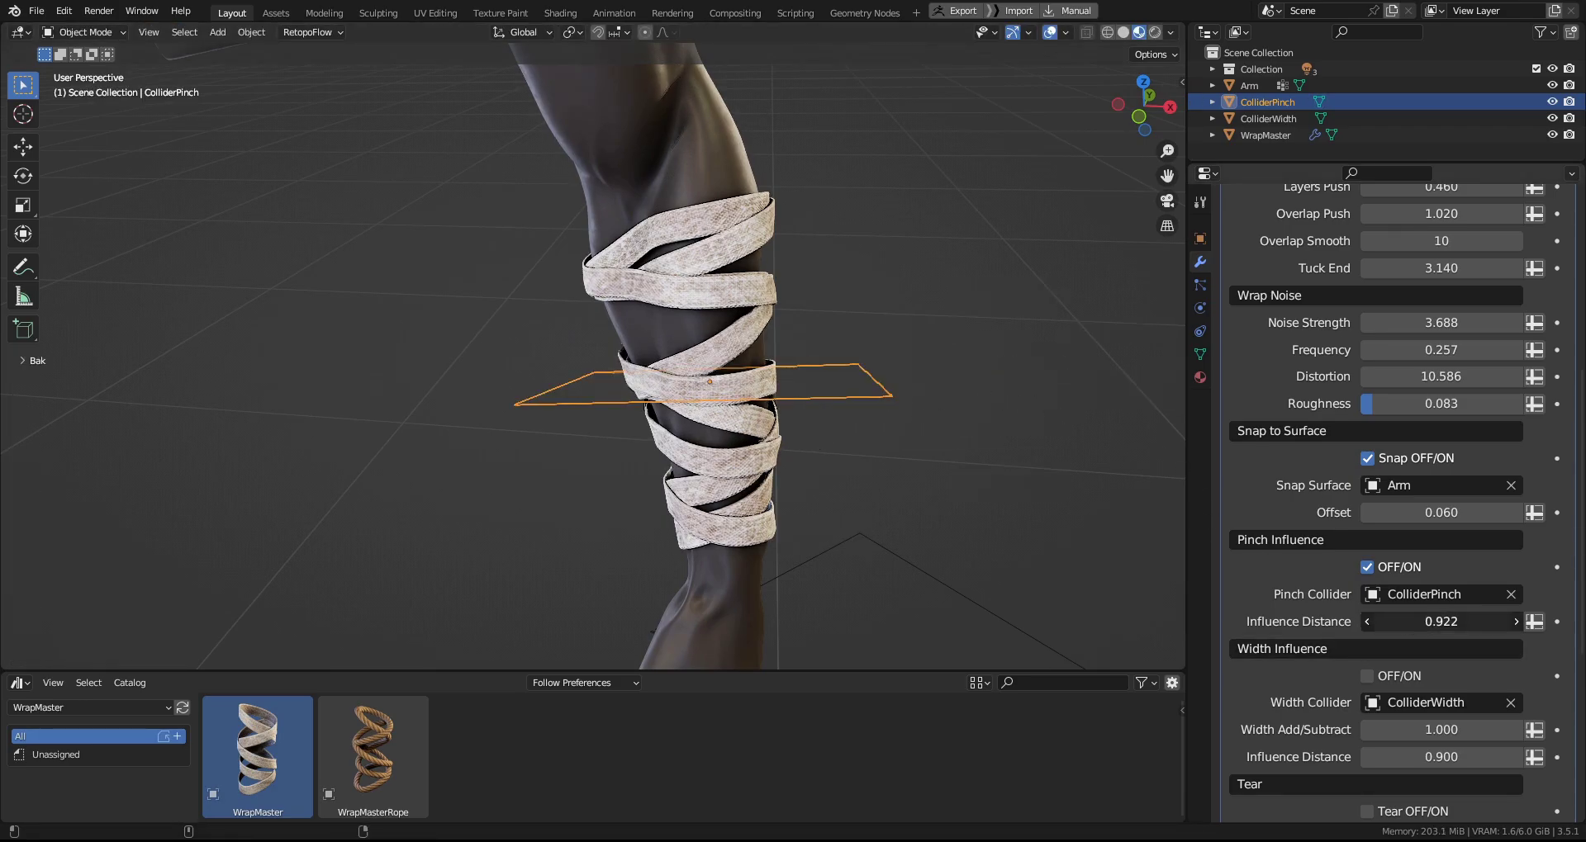
{"action": "left_click_drag", "start_coordinate": [1442, 621], "coordinate": [1460, 621]}
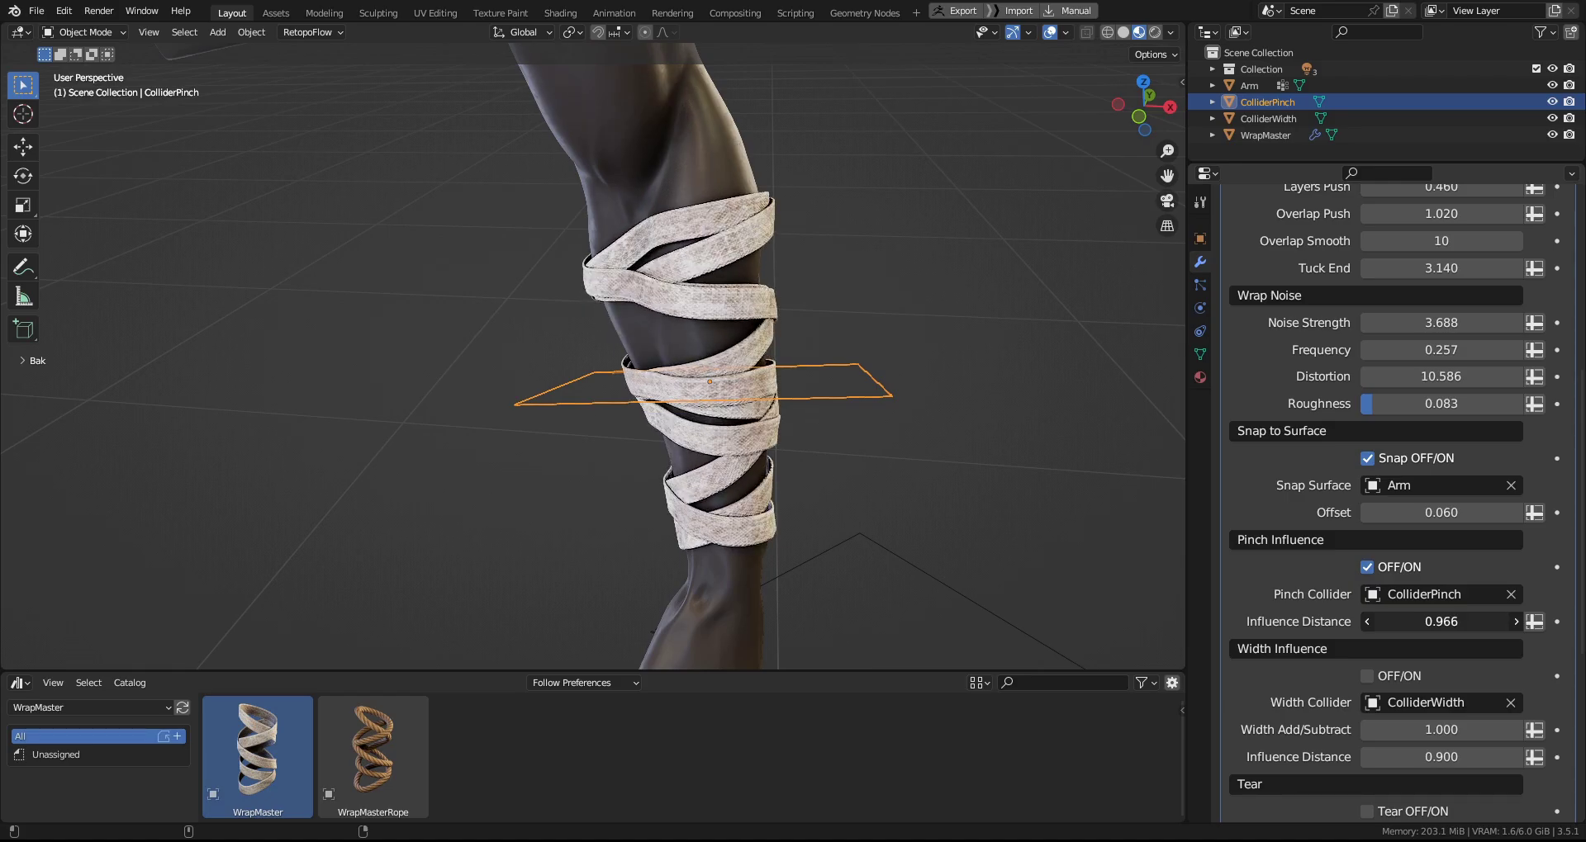
In Edit Mode, move the ColliderPinch plane down near the wrist and duplicate it to the middle and upper end of the wrap.
{"action": "key", "text": "Tab"}
{"action": "key", "text": "g"}
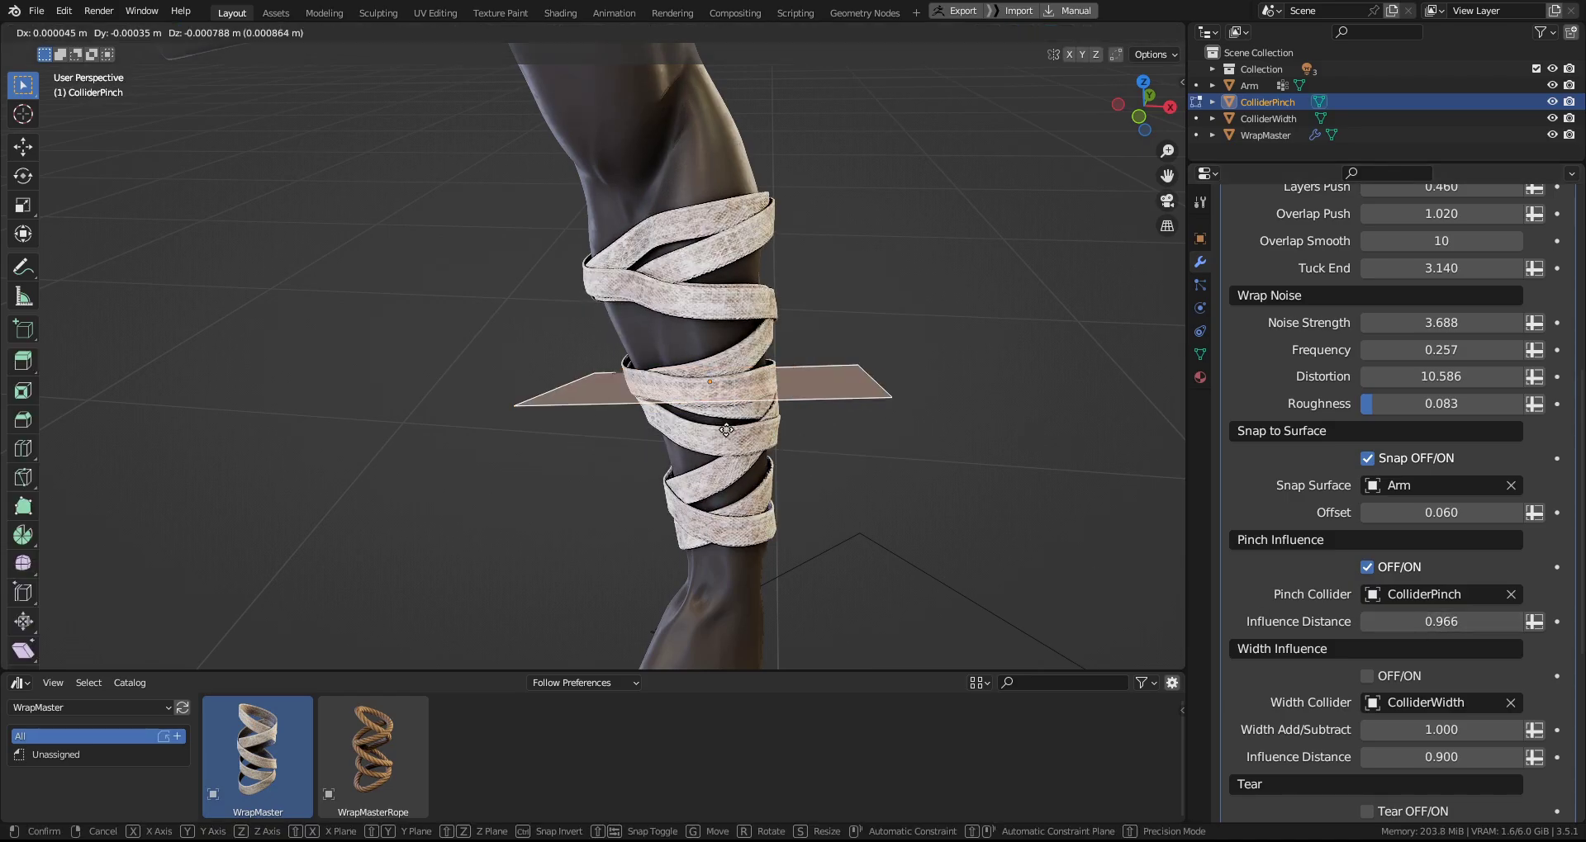
{"action": "left_click", "coordinate": [718, 491]}
{"action": "key", "text": "shift+d"}
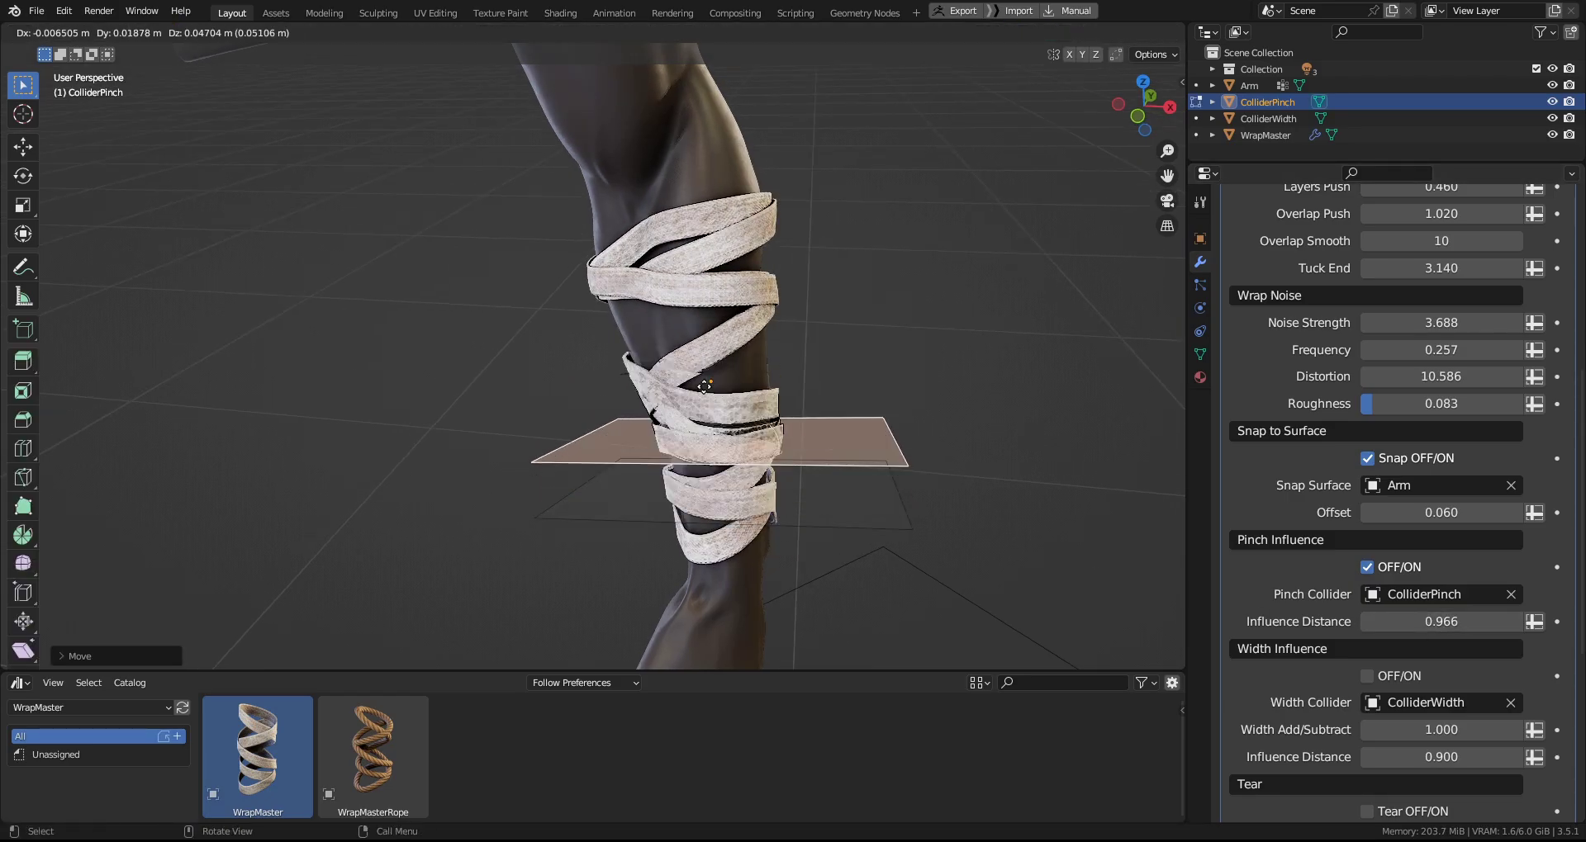
{"action": "left_click", "coordinate": [701, 399]}
{"action": "key", "text": "shift+d"}
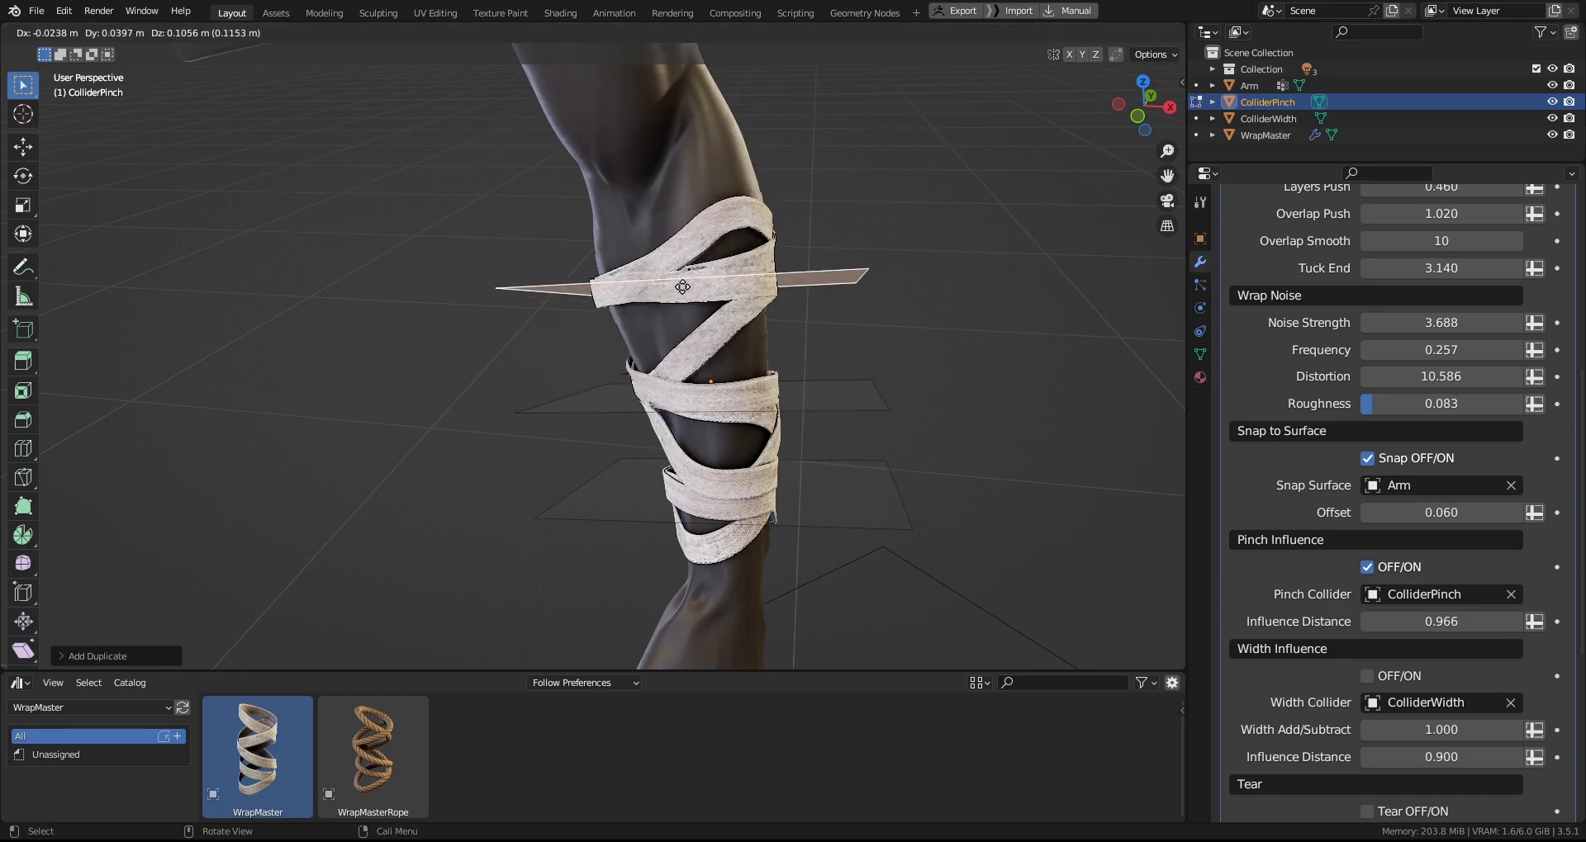
{"action": "left_click", "coordinate": [686, 256]}
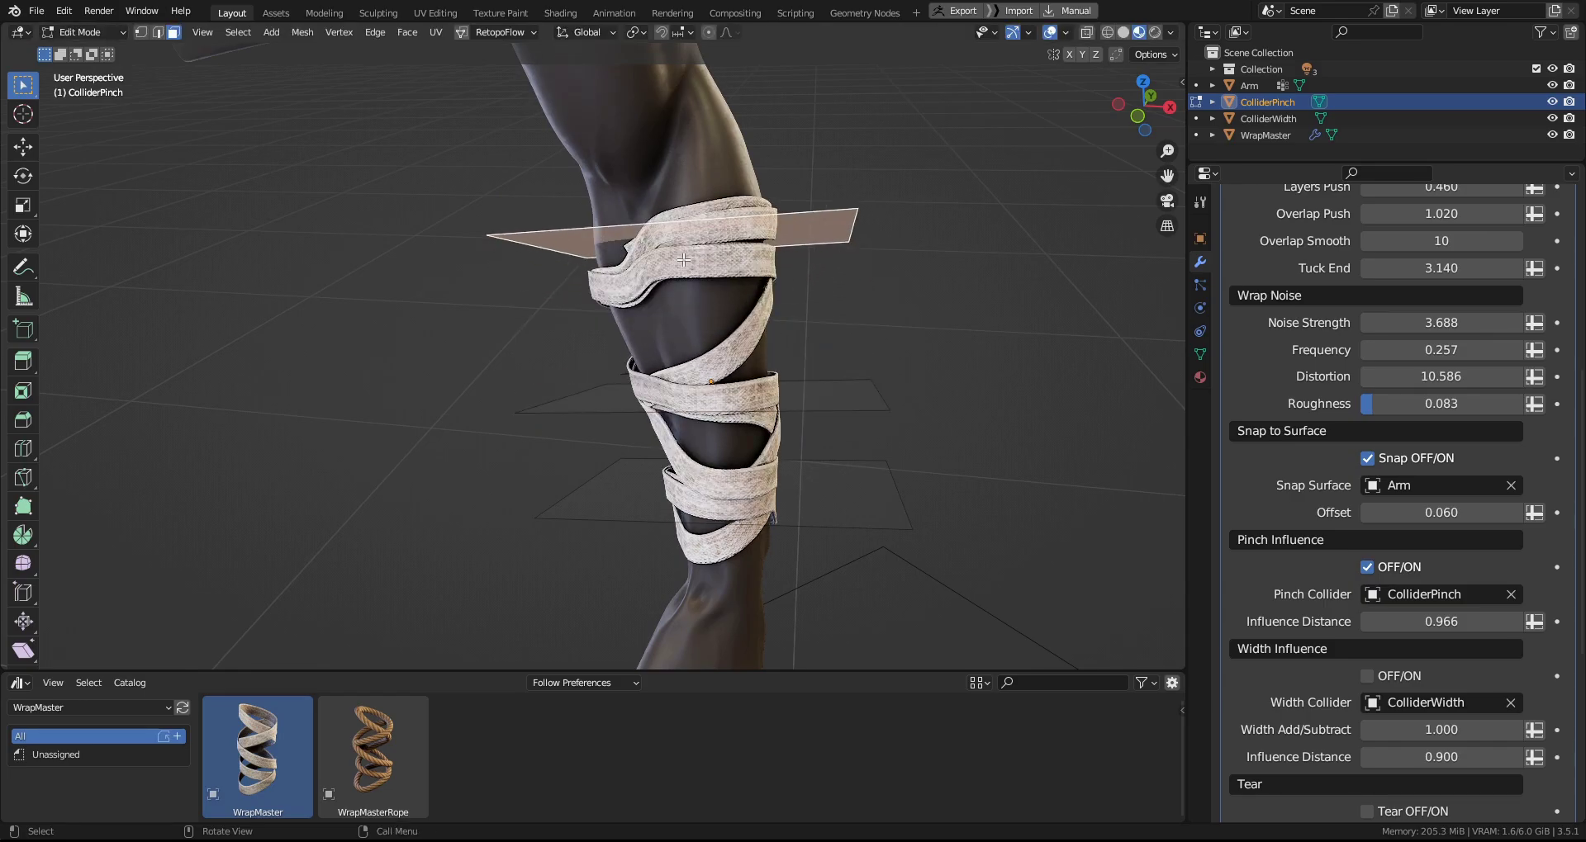
{"action": "key", "text": "Tab"}
{"action": "middle_click_drag", "start_coordinate": [760, 336], "coordinate": [628, 389]}
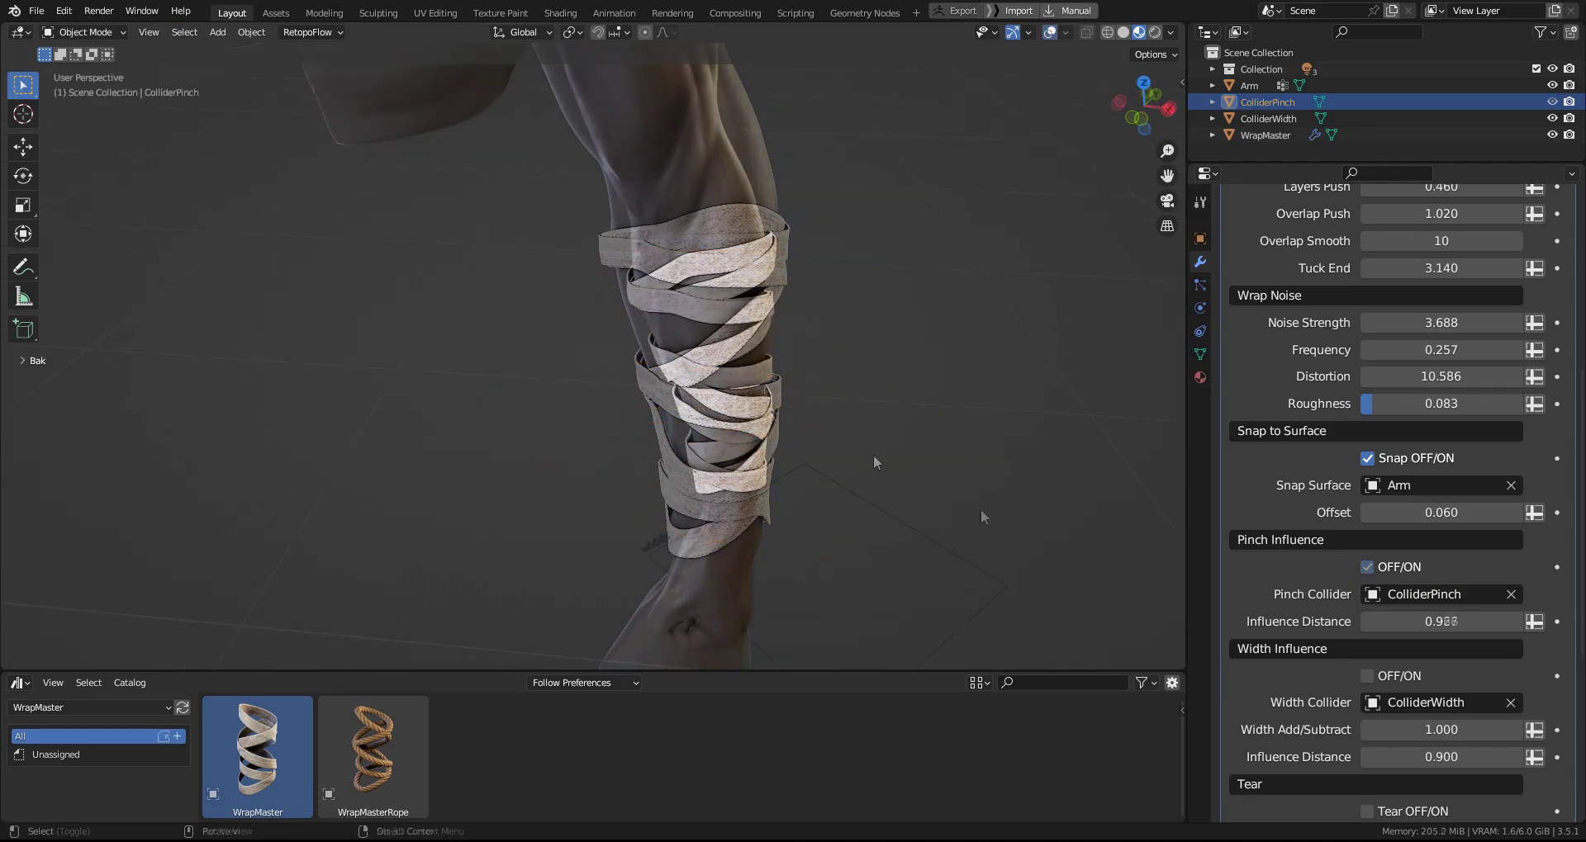
Snap the ColliderWidth object to the 3D cursor on the lower forearm and rotate it so it cuts across the wrap.
{"action": "left_click", "coordinate": [840, 482]}
{"action": "middle_click_drag", "start_coordinate": [840, 482], "coordinate": [621, 449]}
{"action": "key", "text": "shift+s"}
{"action": "left_click", "coordinate": [883, 464]}
{"action": "key", "text": "r"}
{"action": "key", "text": "r"}
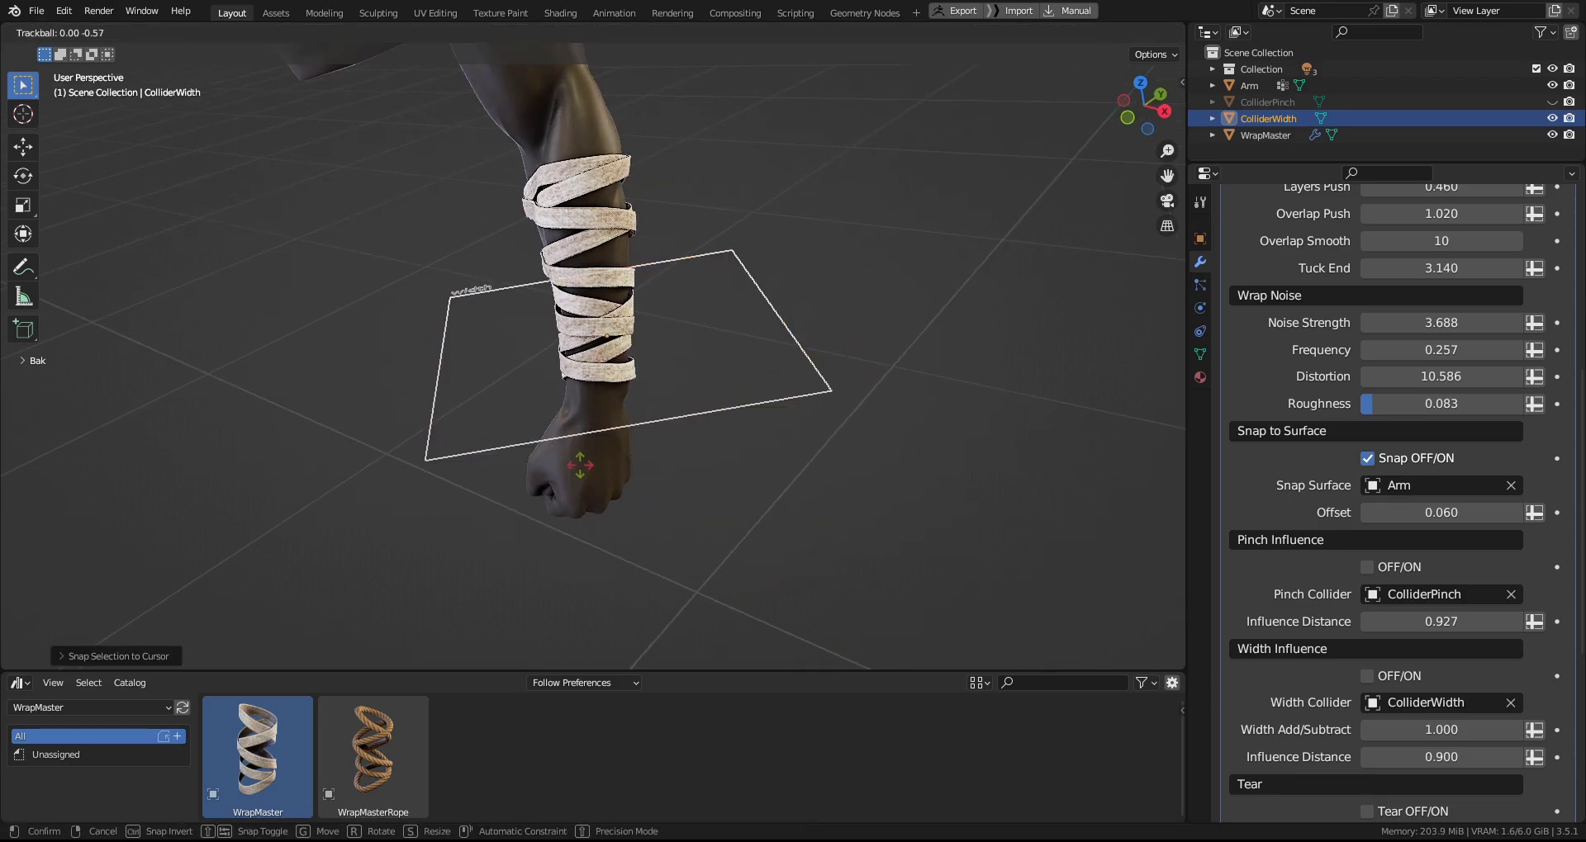
{"action": "left_click", "coordinate": [768, 398]}
{"action": "key", "text": "r"}
{"action": "left_click", "coordinate": [691, 354]}
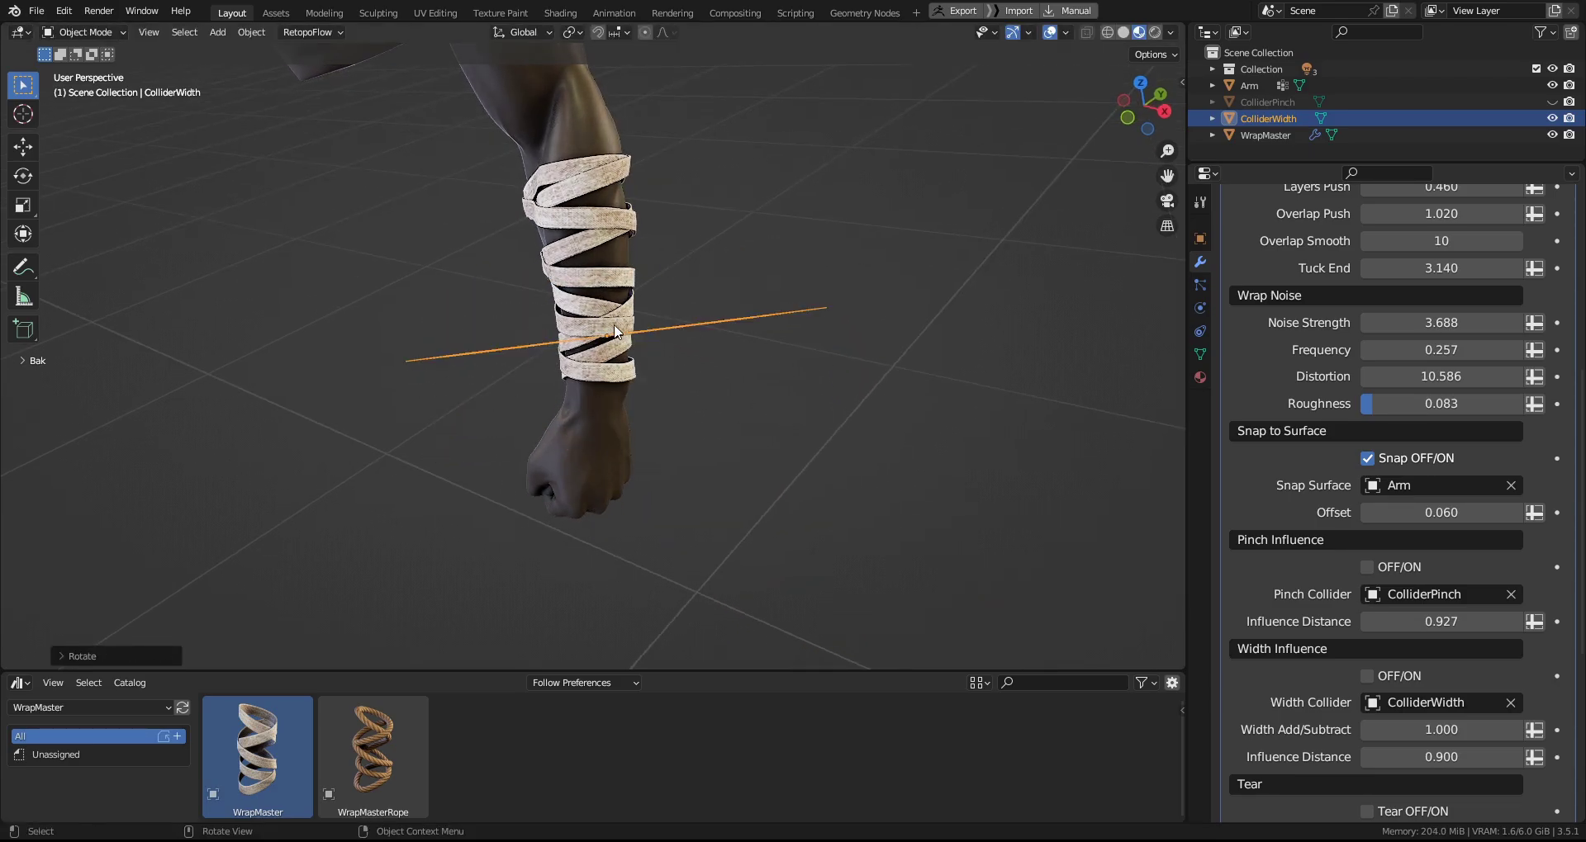
Turn on Width Influence and move ColliderWidth up to the middle of the wrap.
{"action": "middle_click_drag", "start_coordinate": [613, 326], "coordinate": [637, 385]}
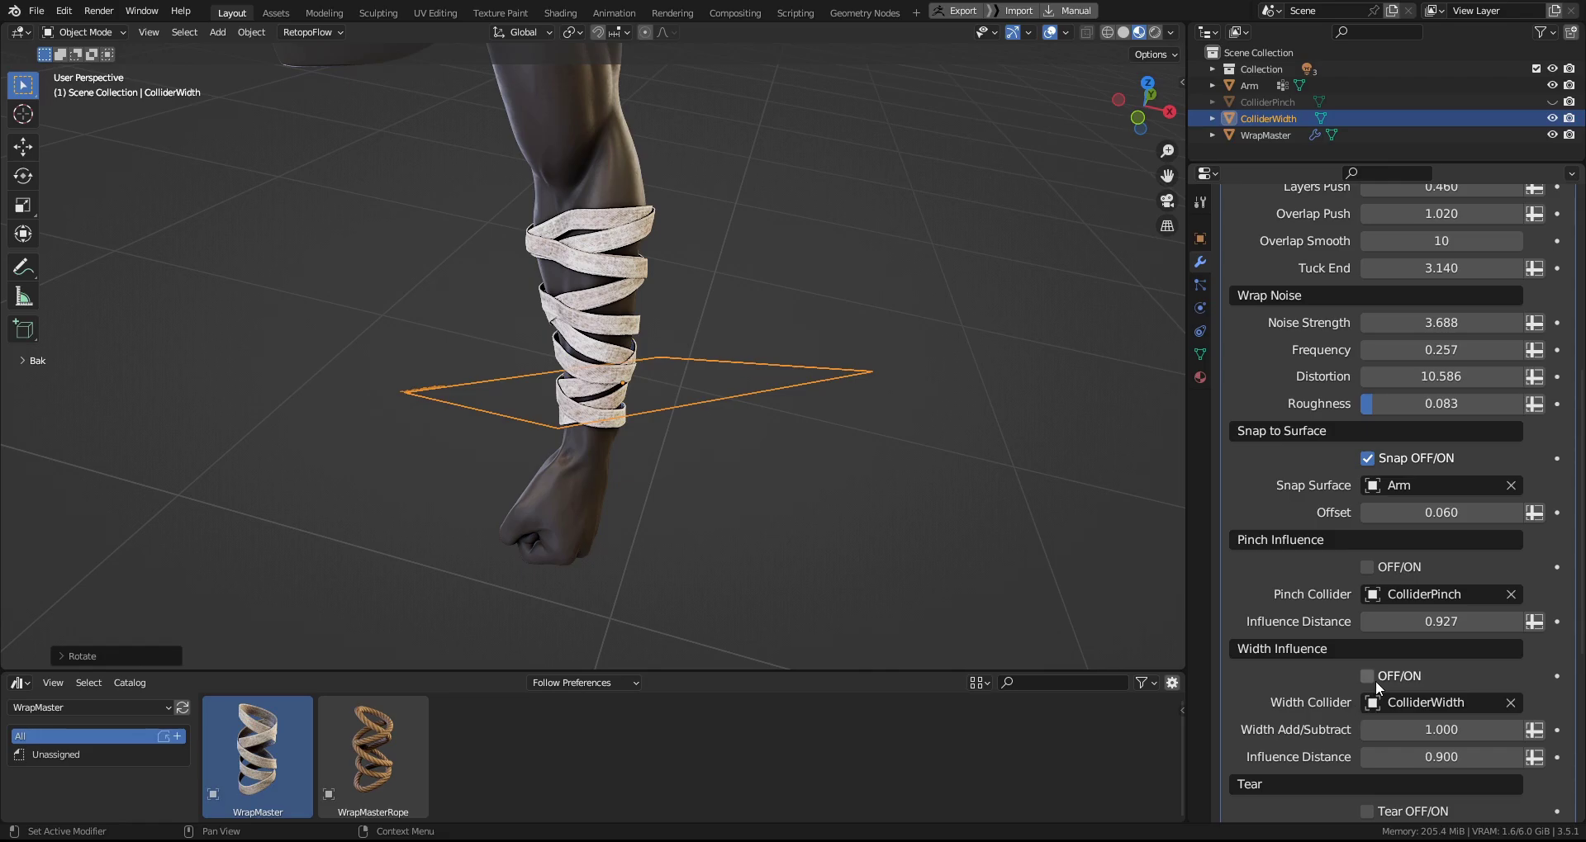
{"action": "middle_click_drag", "start_coordinate": [1015, 528], "coordinate": [944, 582]}
{"action": "key", "text": "g"}
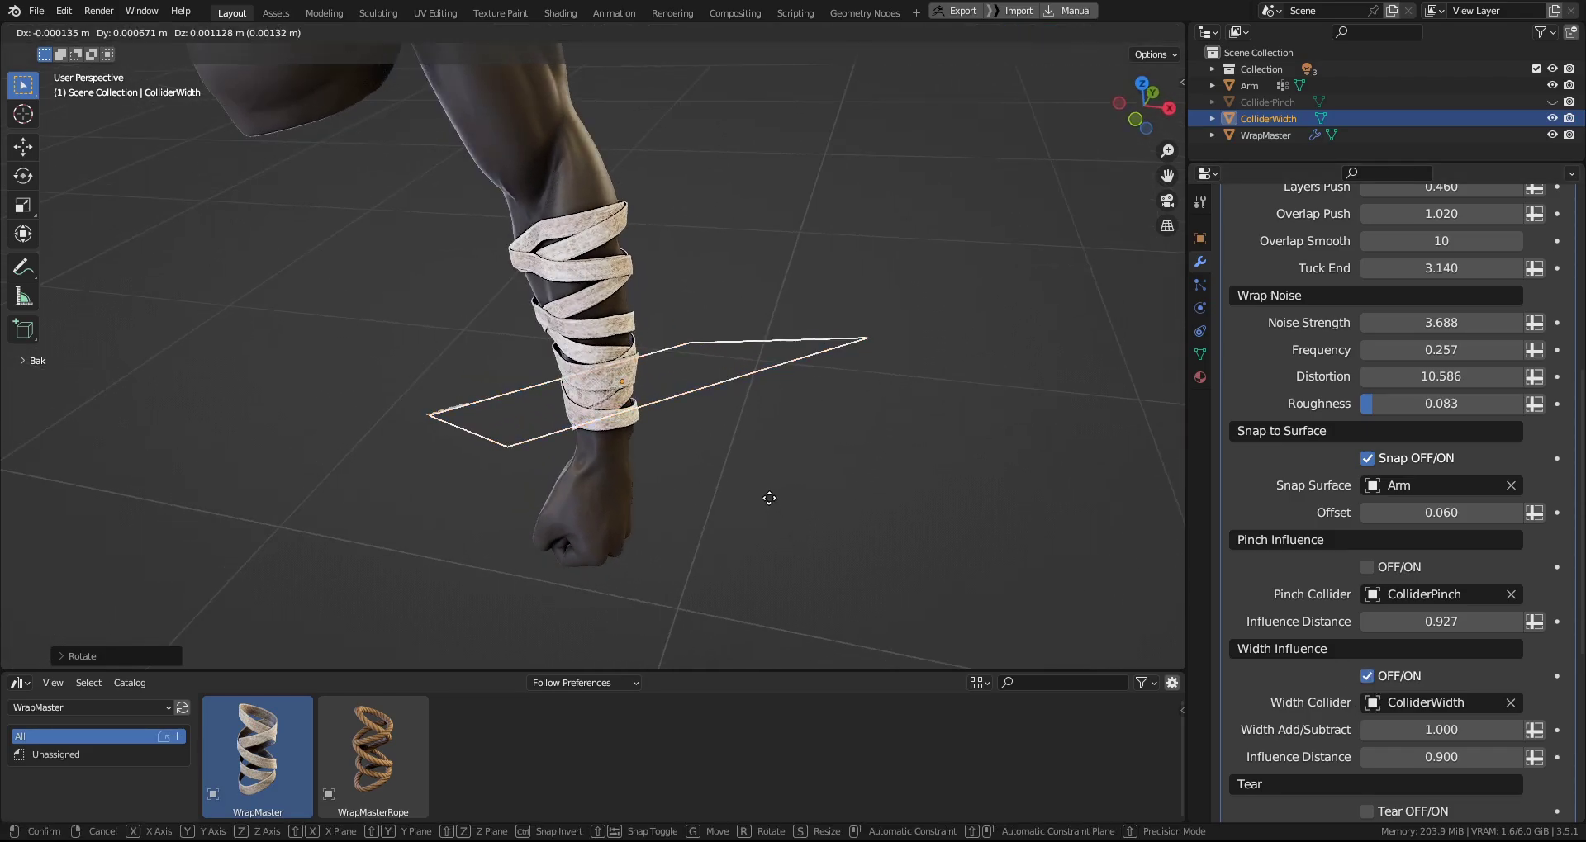
{"action": "left_click", "coordinate": [745, 446]}
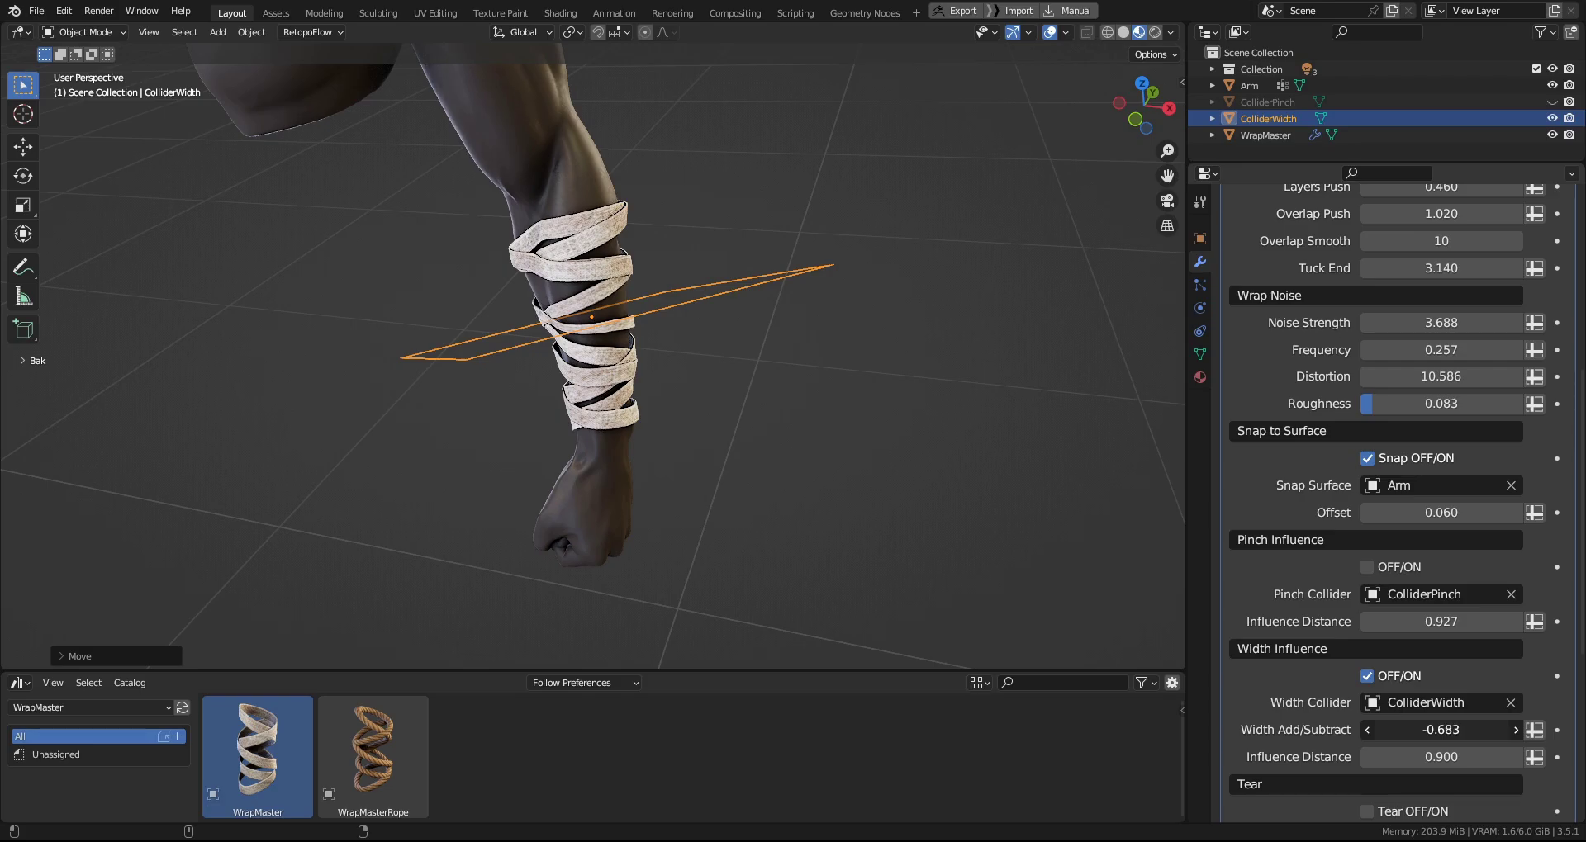
Set Width Add/Subtract to -0.683 with an Influence Distance of 0.949, and move ColliderWidth down toward the wrist.
{"action": "left_click_drag", "start_coordinate": [1432, 757], "coordinate": [1456, 757]}
{"action": "key", "text": "g"}
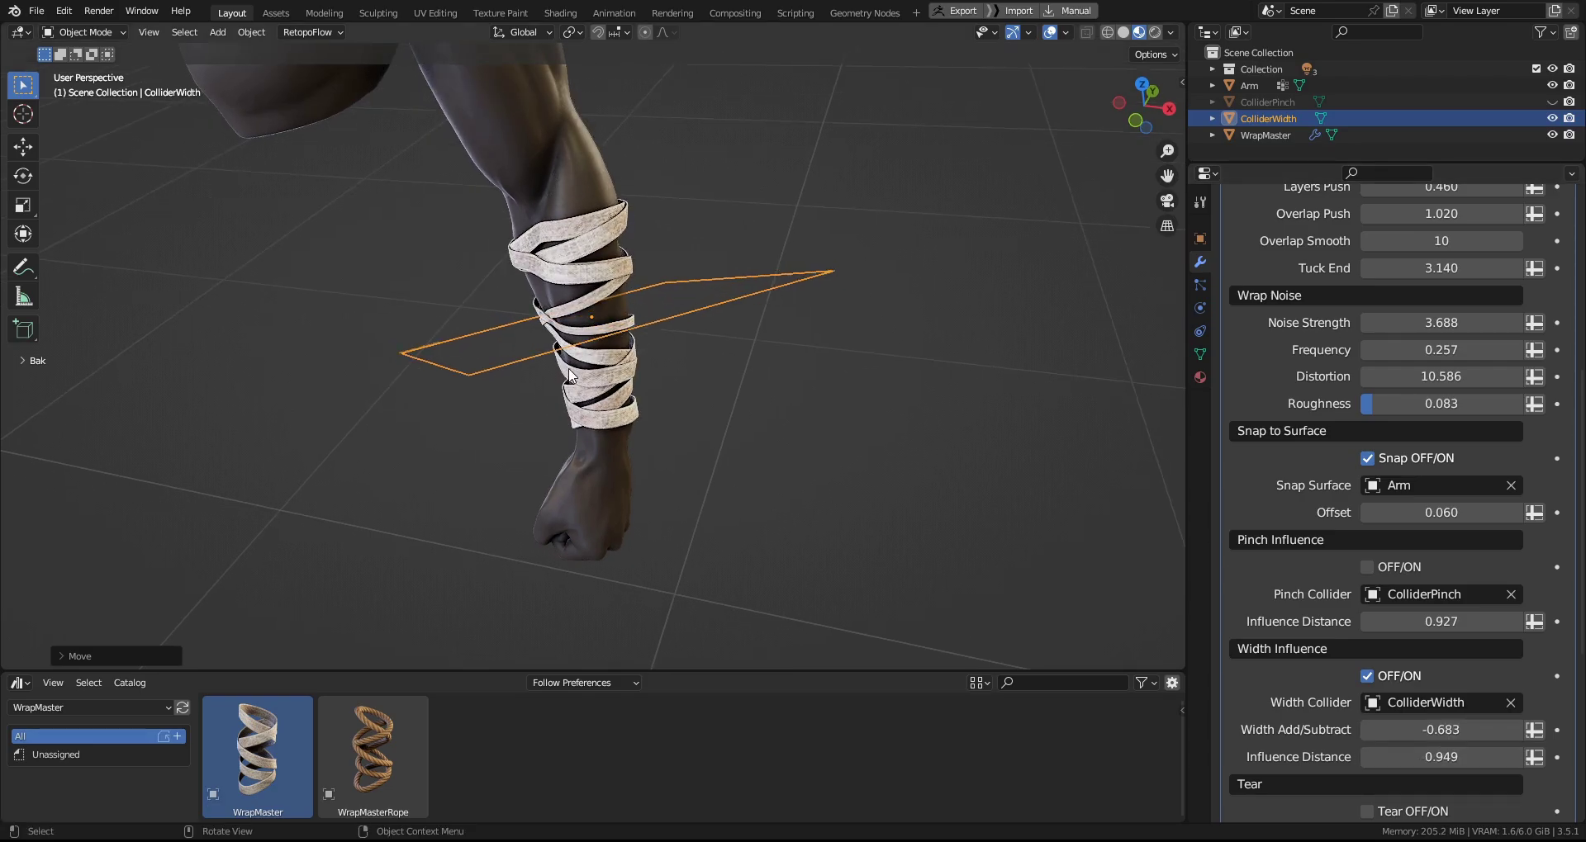
{"action": "left_click", "coordinate": [593, 444]}
Duplicate the ColliderWidth plane within its mesh to the upper end of the wrap and return to Object Mode.
{"action": "key", "text": "ctrl+Tab"}
{"action": "left_click", "coordinate": [697, 430]}
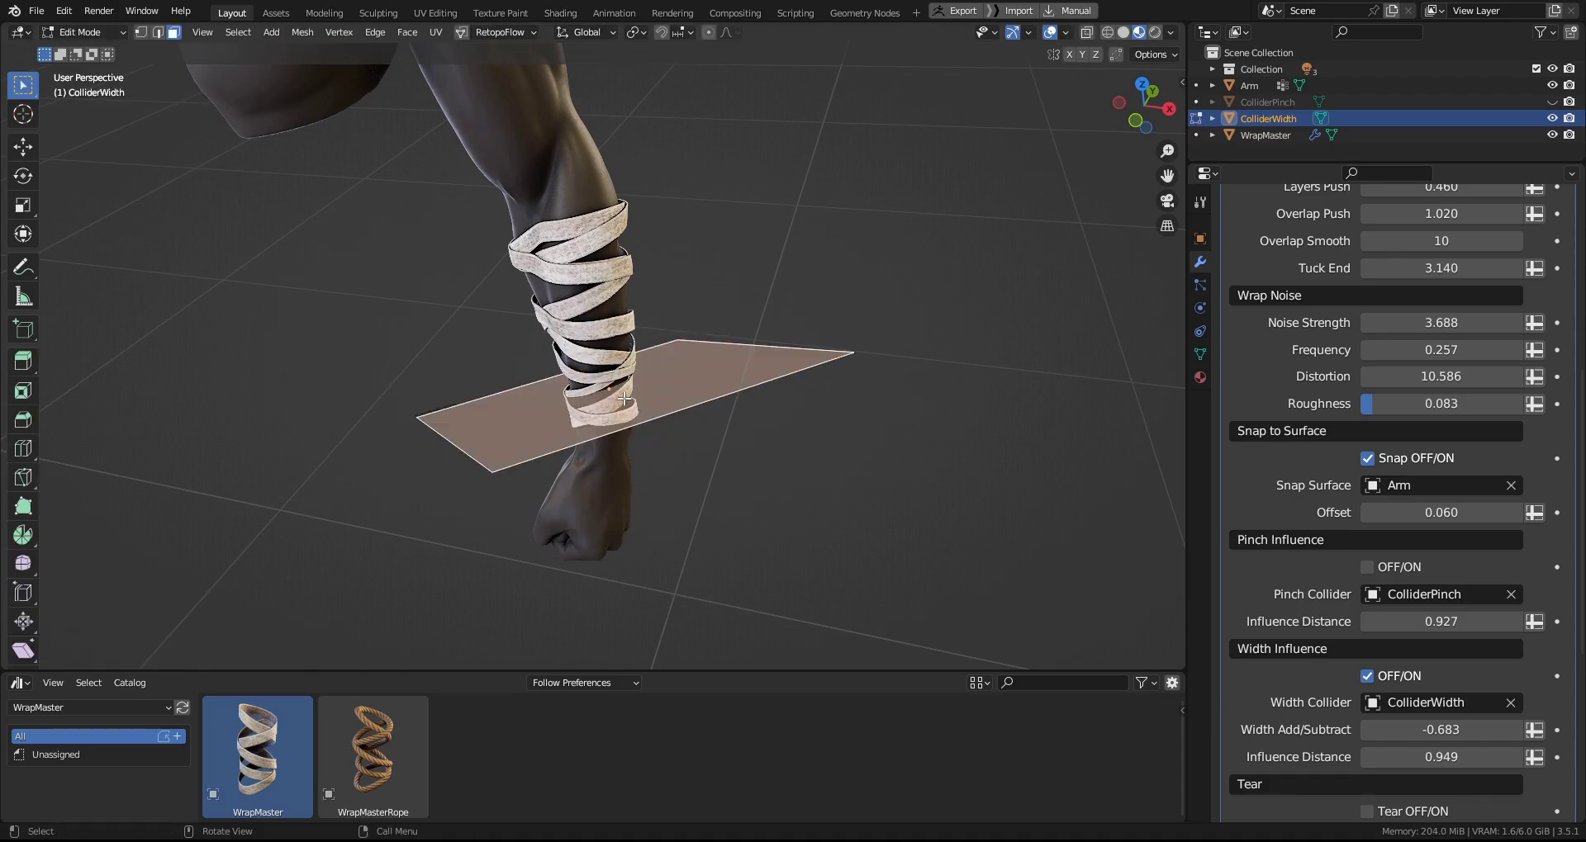
{"action": "key", "text": "shift+d"}
{"action": "left_click", "coordinate": [577, 263]}
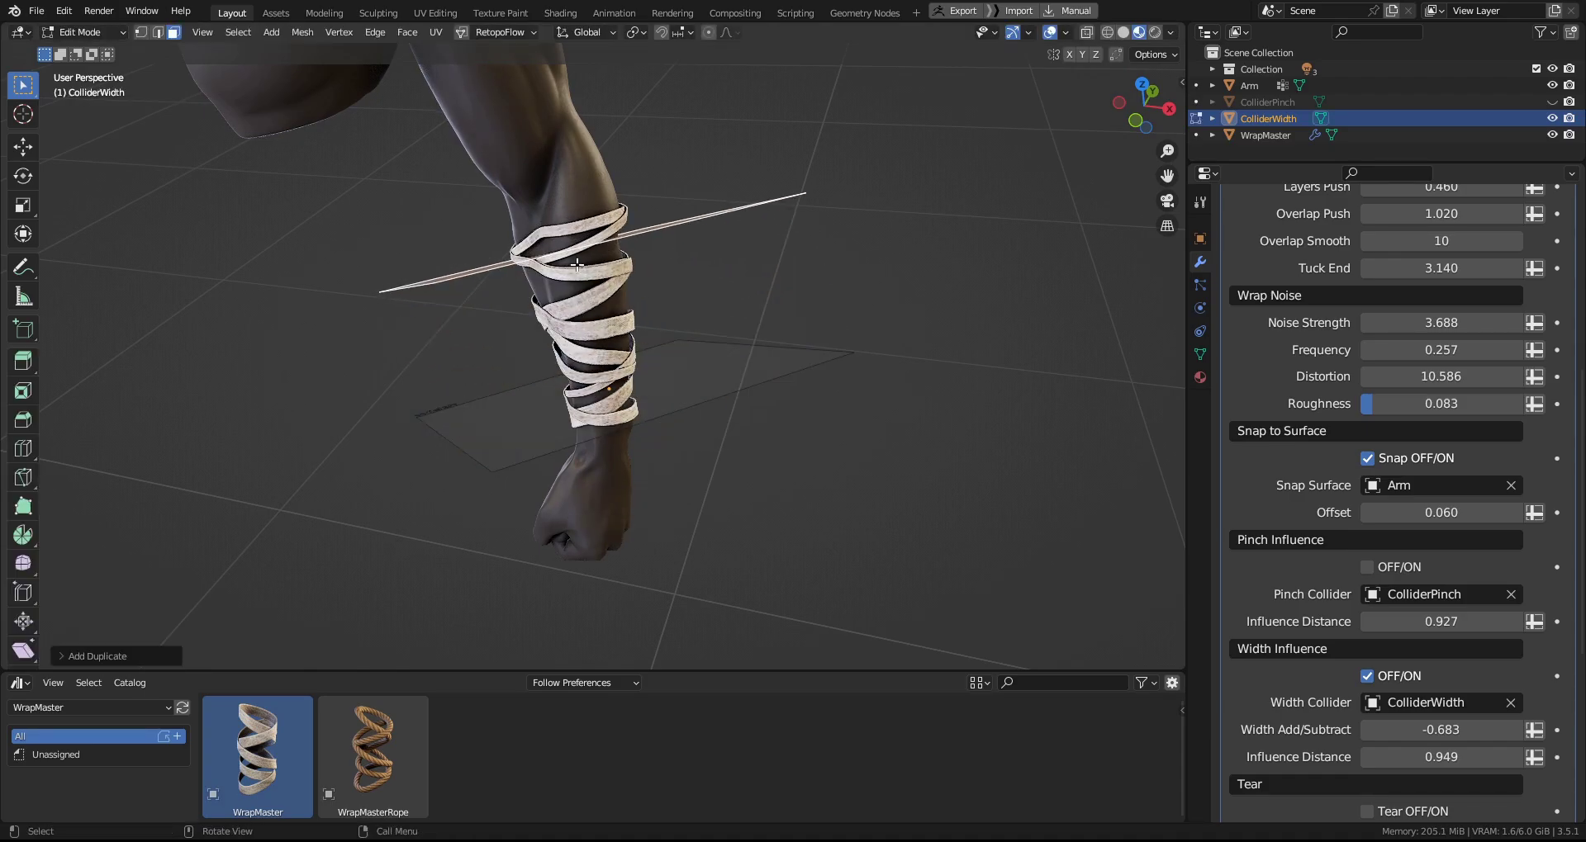
{"action": "key", "text": "ctrl+Tab"}
{"action": "left_click", "coordinate": [572, 322]}
Turn off Width Influence on the wrap and hide the ColliderWidth object.
{"action": "scroll", "coordinate": [583, 307], "scroll_direction": "up", "scroll_amount": 1}
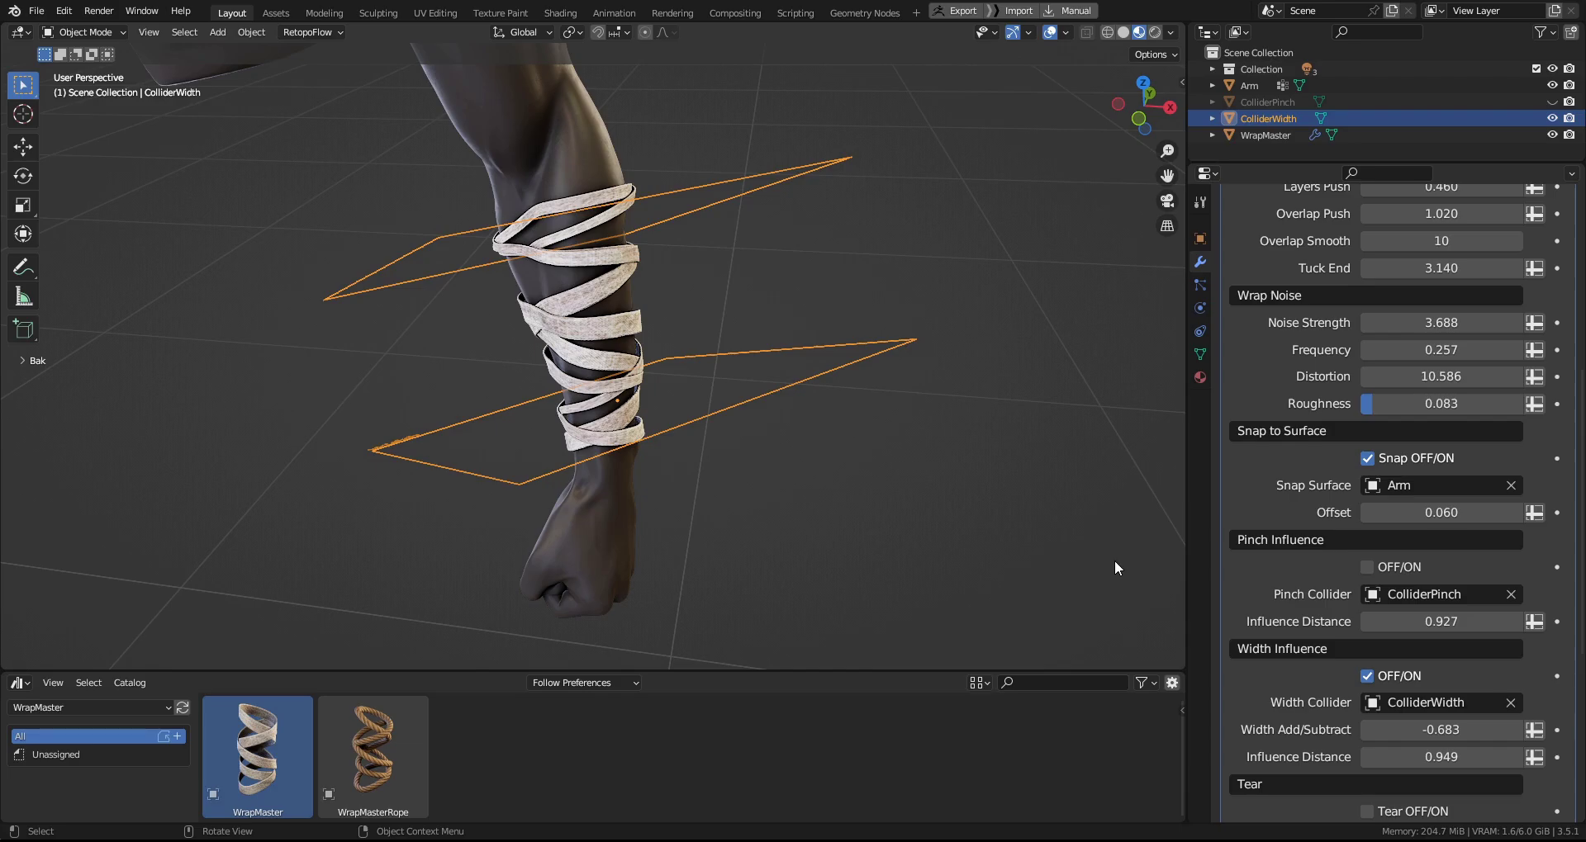
{"action": "middle_click_drag", "start_coordinate": [930, 486], "coordinate": [971, 517], "text": "shift"}
{"action": "left_click", "coordinate": [1367, 676]}
{"action": "scroll", "coordinate": [1370, 487], "scroll_direction": "down", "scroll_amount": 5}
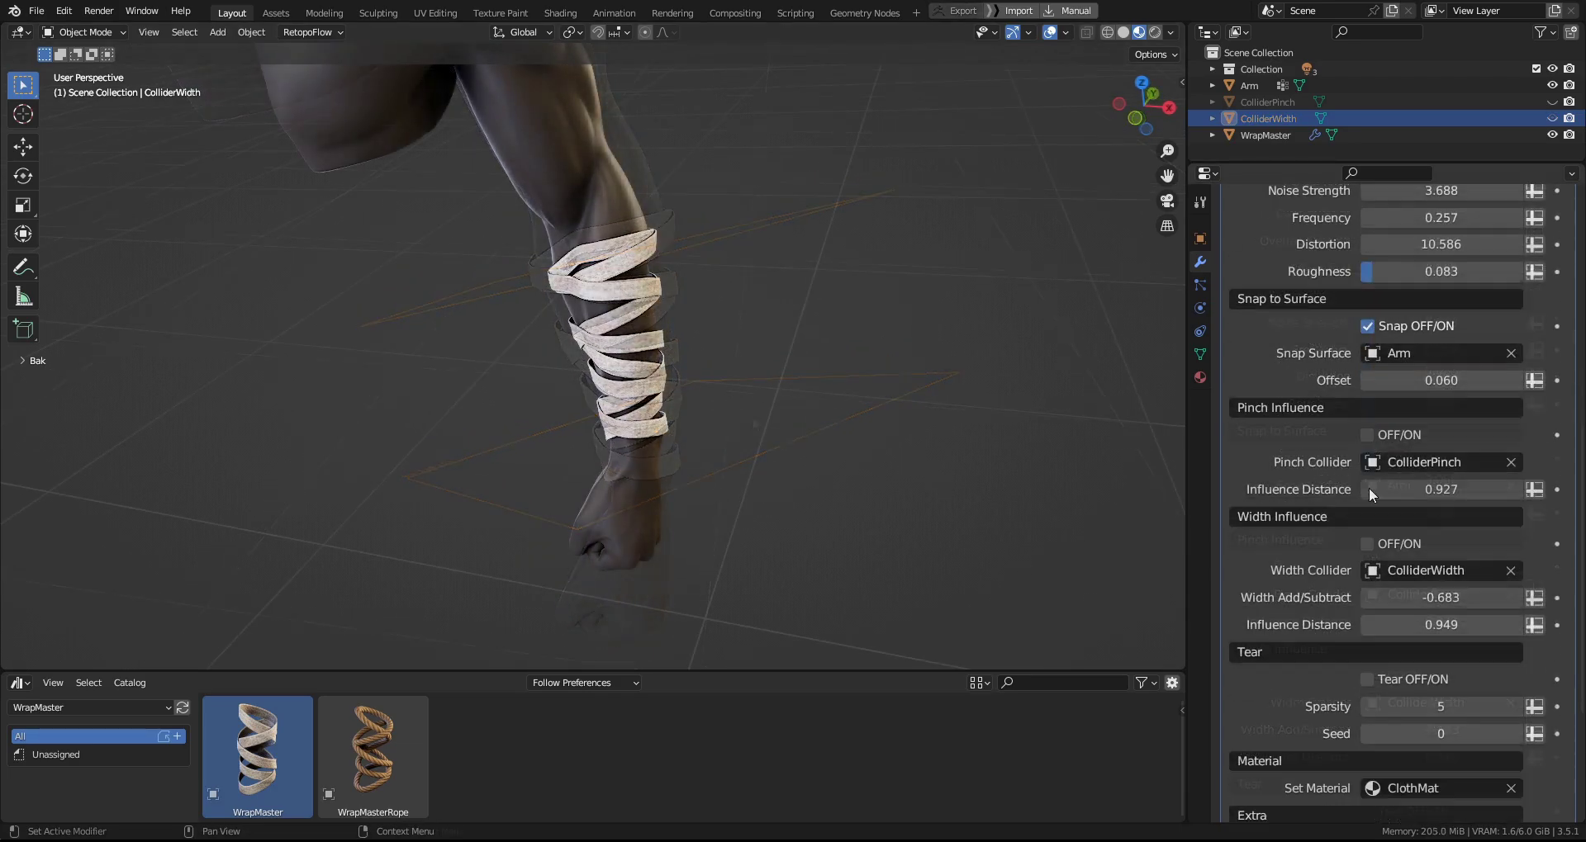
Turn on the Tear option for the wrap and frame the bandage closely to see its edges.
{"action": "middle_click_drag", "start_coordinate": [625, 384], "coordinate": [602, 272], "text": "ctrl"}
{"action": "left_click", "coordinate": [1367, 647]}
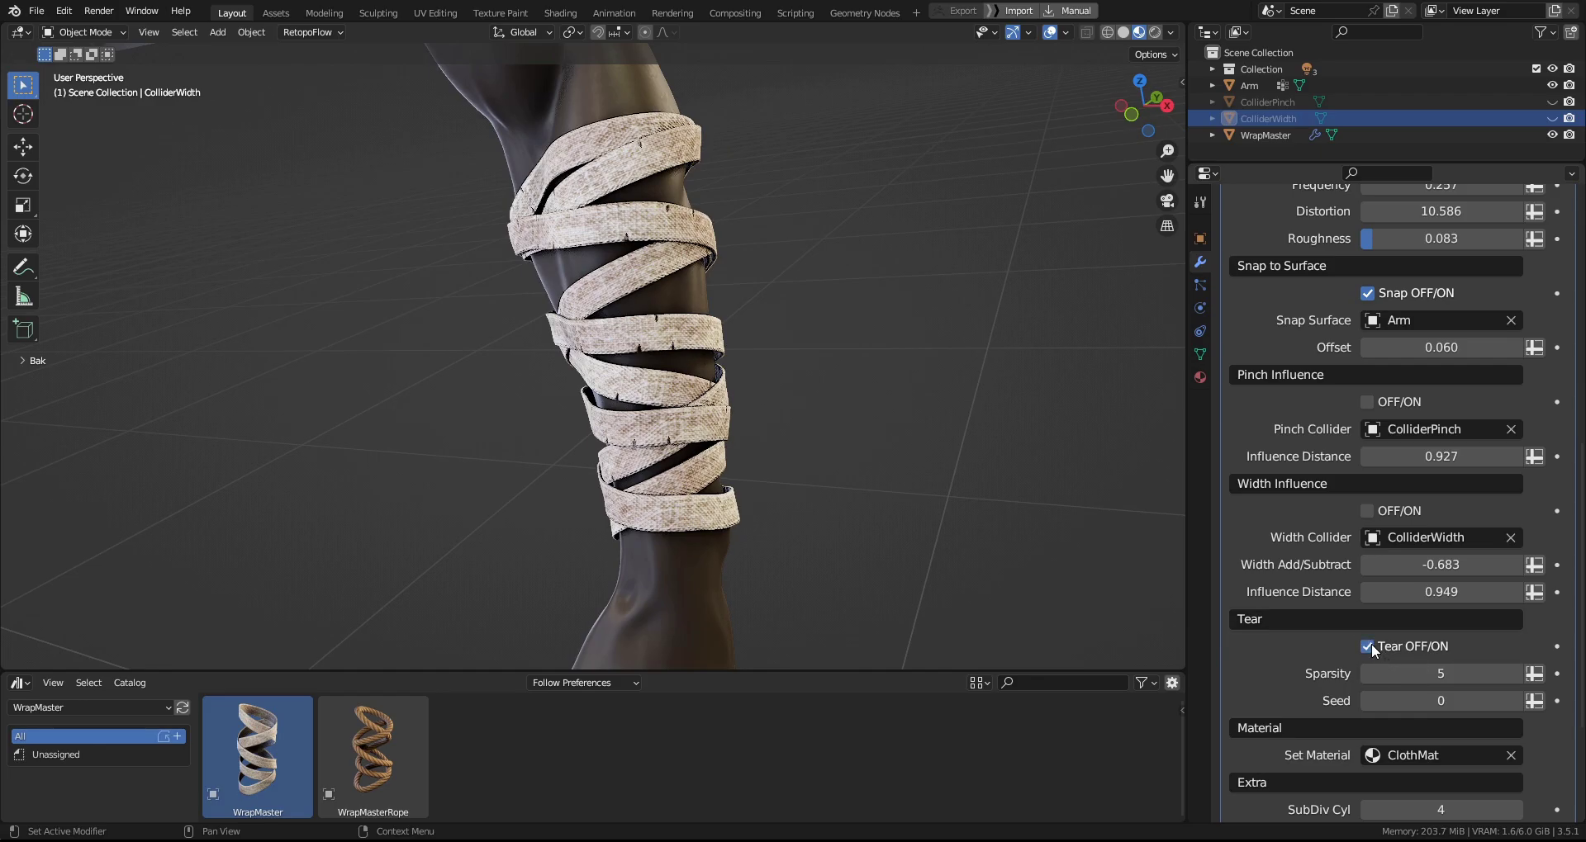
{"action": "scroll", "coordinate": [688, 383], "scroll_direction": "up", "scroll_amount": 1}
{"action": "middle_click_drag", "start_coordinate": [687, 383], "coordinate": [786, 434], "text": "shift"}
Try Tear Sparsity values of 8 and 2 on the wrap, and return it to 5.
{"action": "left_click", "coordinate": [1517, 674]}
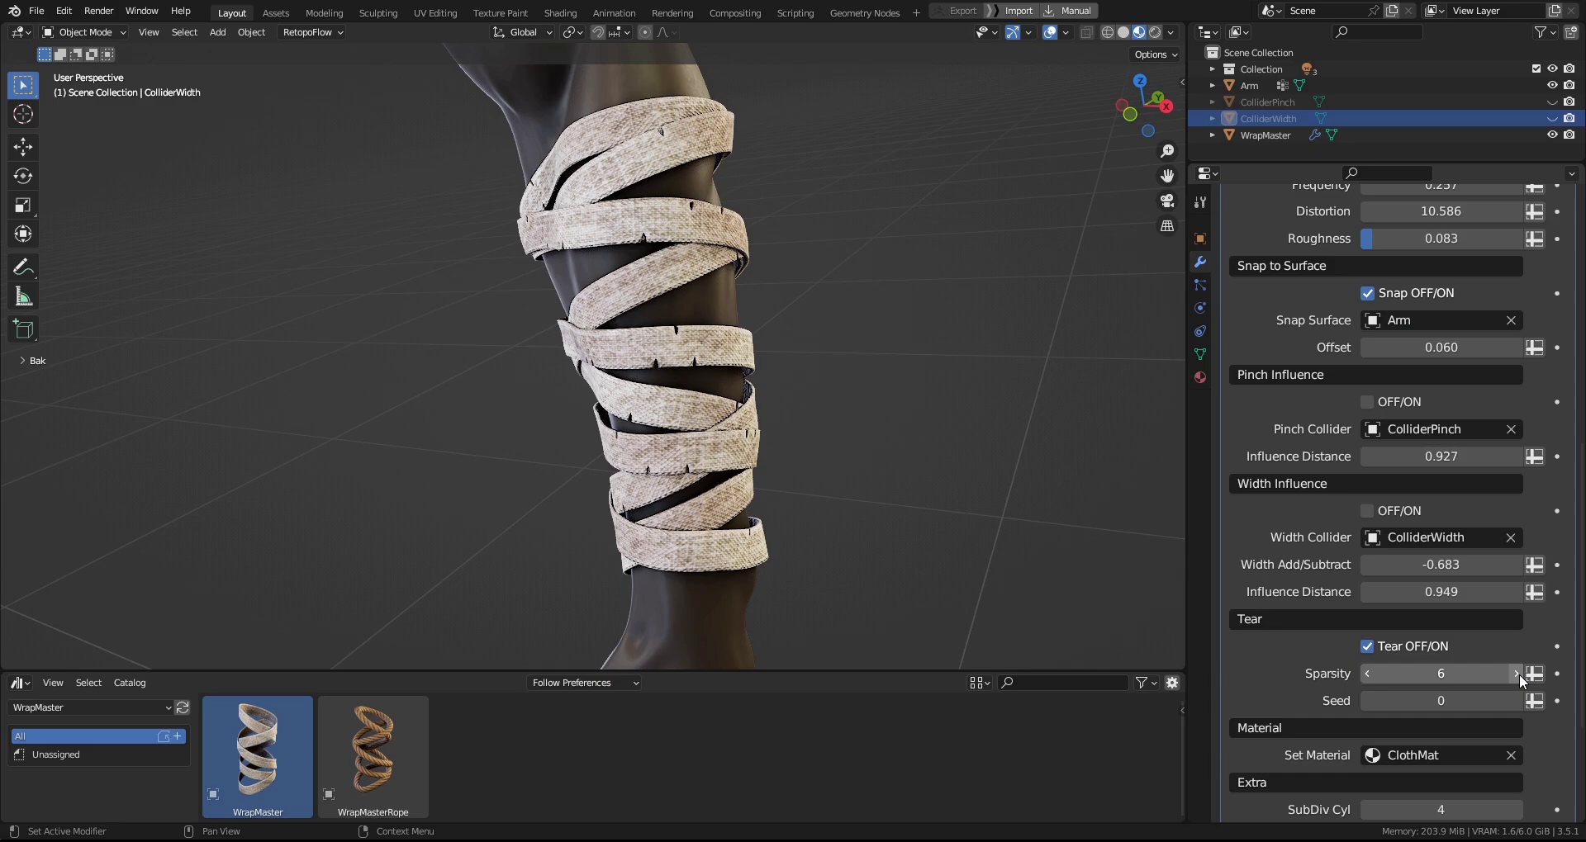
{"action": "left_click", "coordinate": [1518, 674]}
{"action": "left_click", "coordinate": [1518, 674]}
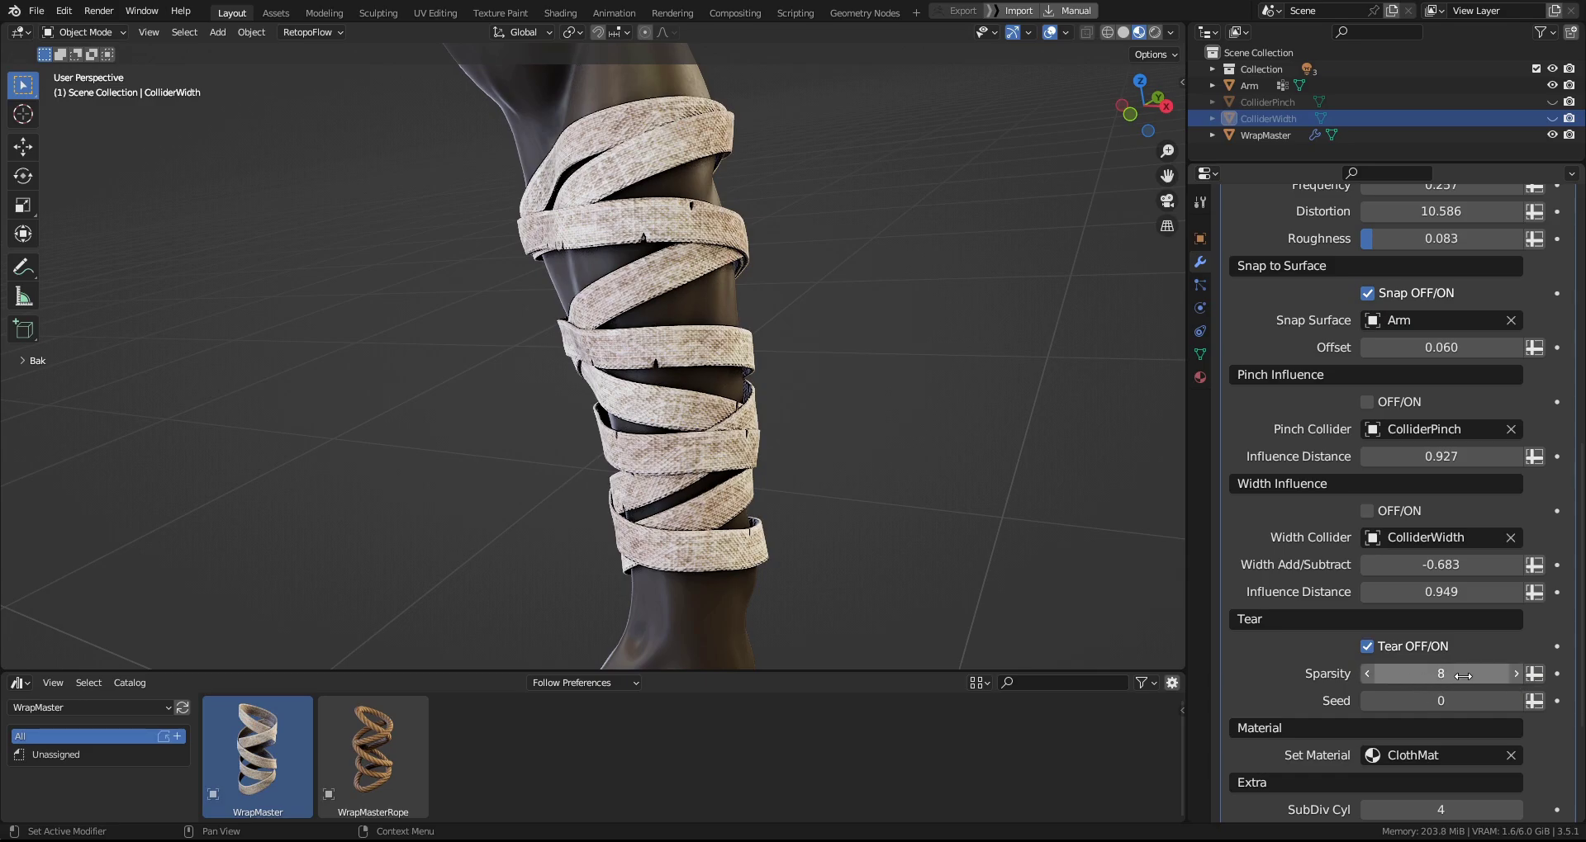
{"action": "left_click_drag", "start_coordinate": [1442, 673], "coordinate": [1492, 682]}
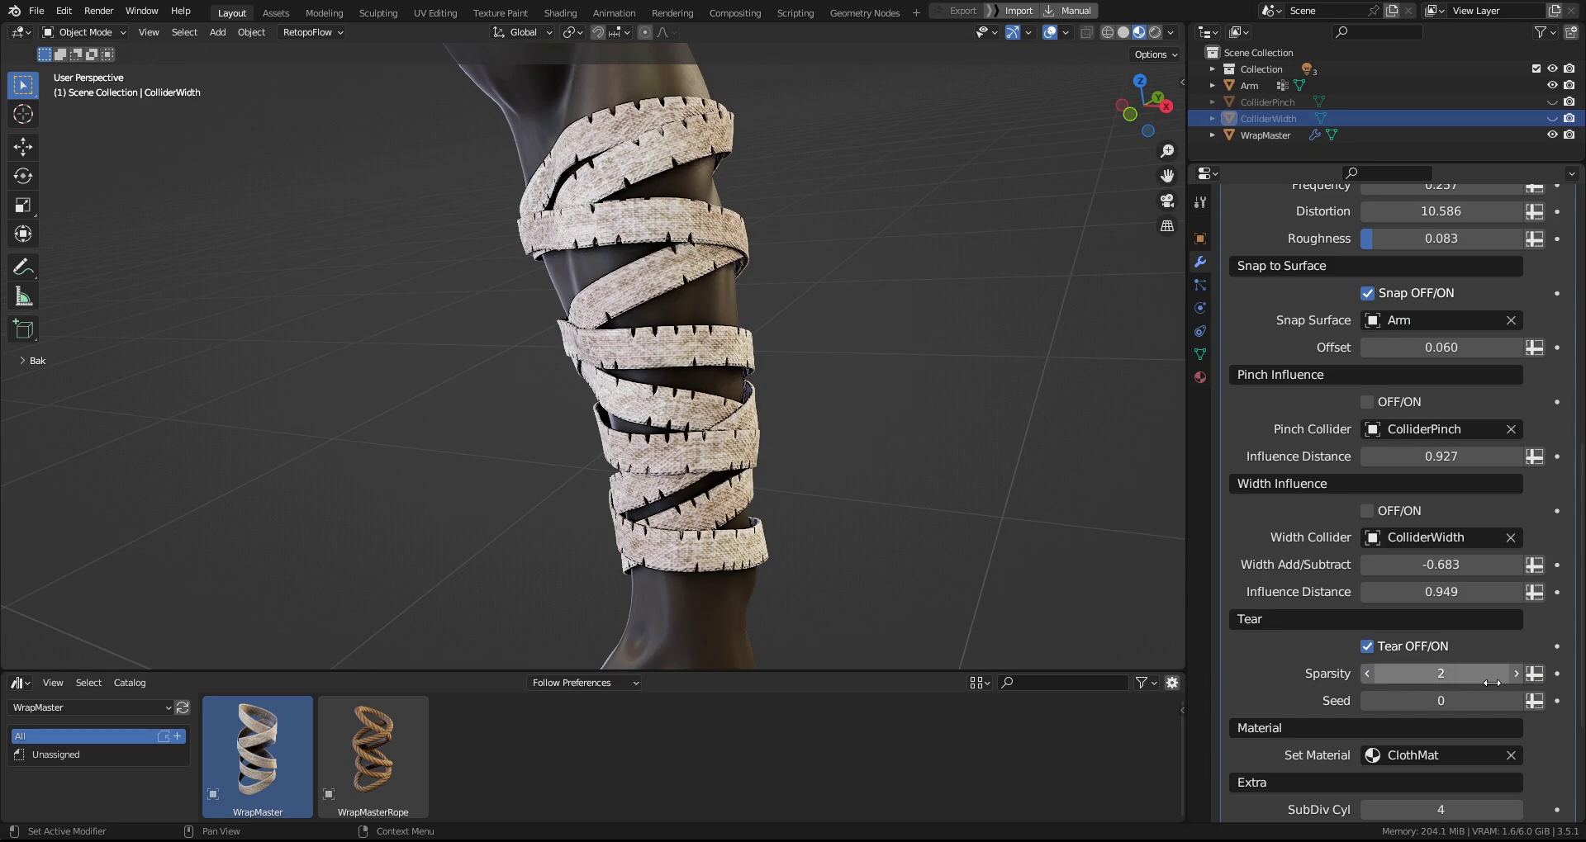
{"action": "left_click", "coordinate": [1513, 674]}
{"action": "left_click", "coordinate": [1513, 674]}
{"action": "left_click", "coordinate": [1513, 674]}
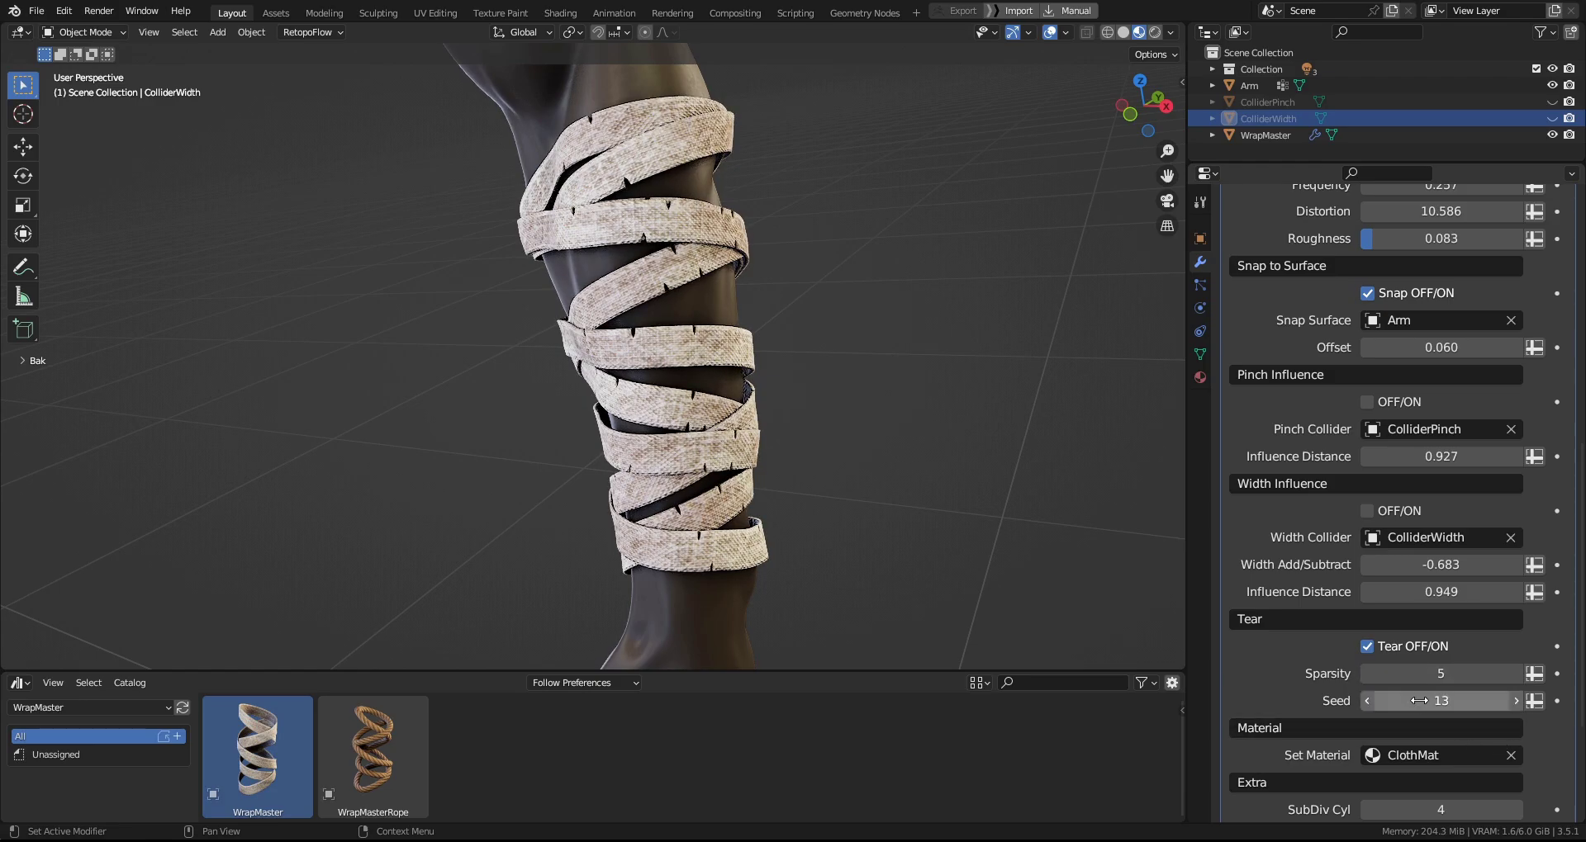
Set the wrap's Tear Seed to 13 and its Sparsity to 6.
{"action": "middle_click_drag", "start_coordinate": [876, 446], "coordinate": [744, 459]}
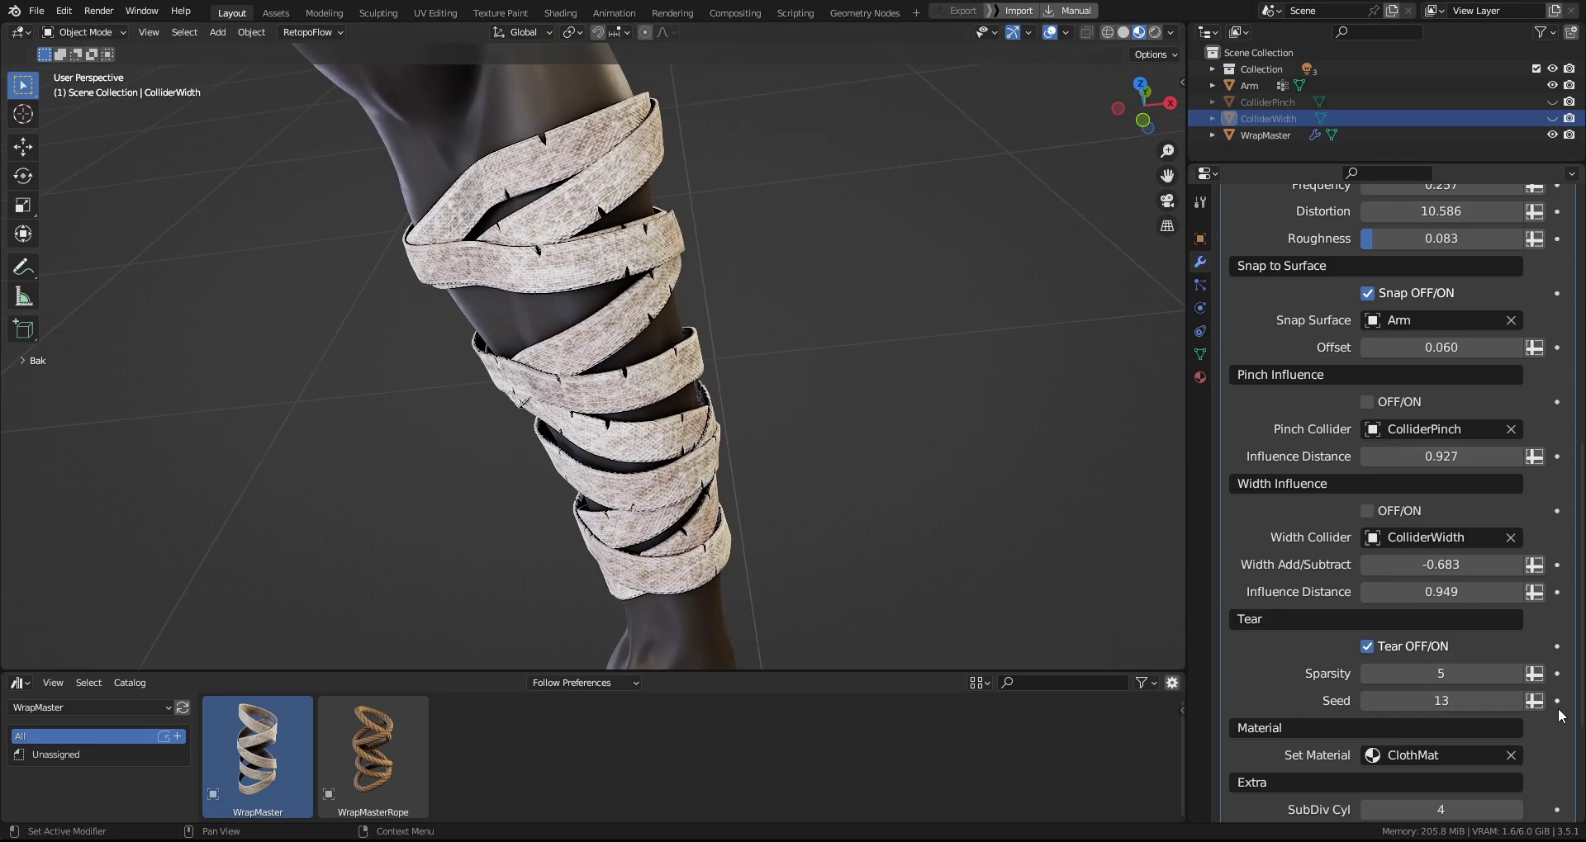
{"action": "left_click", "coordinate": [1519, 672]}
{"action": "middle_click_drag", "start_coordinate": [975, 433], "coordinate": [829, 463]}
{"action": "middle_click_drag", "start_coordinate": [950, 472], "coordinate": [940, 483]}
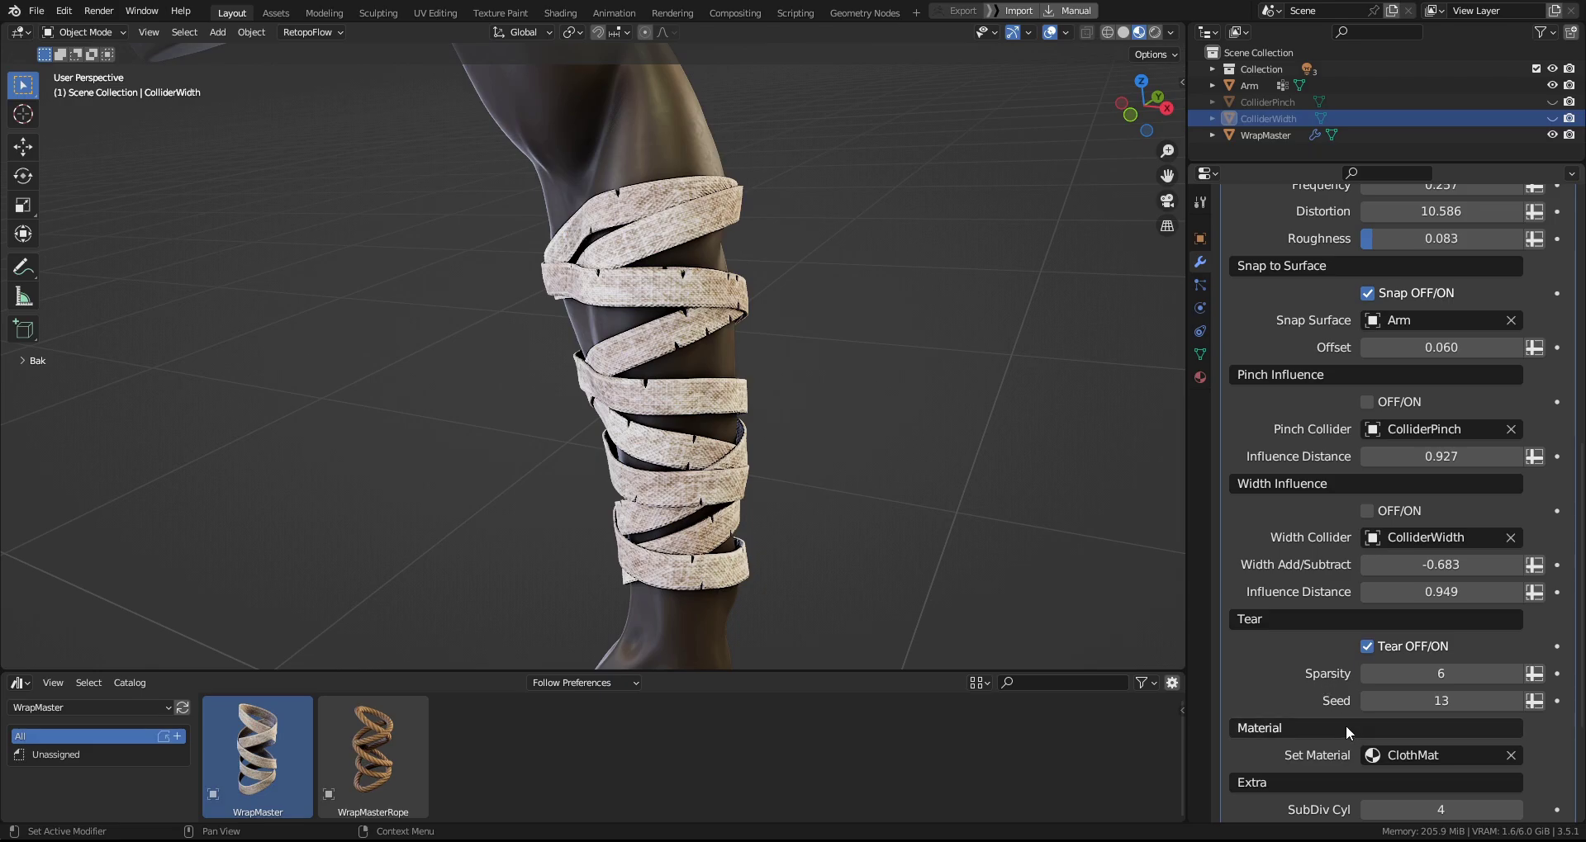
Select the WrapMaster object in the Shading workspace and return to the Layout workspace.
{"action": "left_click", "coordinate": [560, 13]}
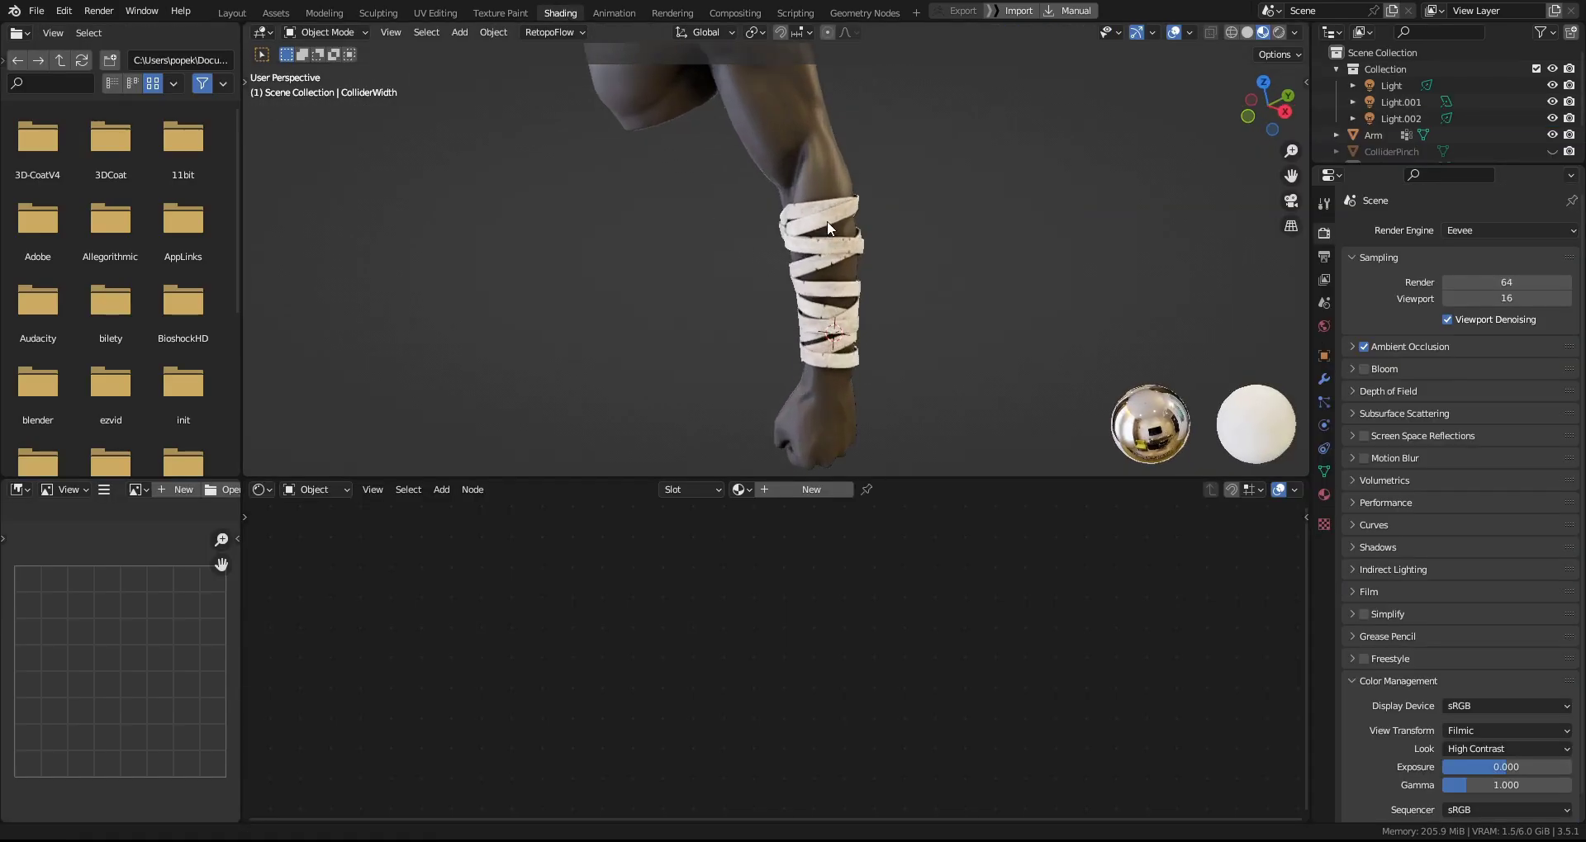
{"action": "left_click", "coordinate": [828, 236]}
{"action": "left_click", "coordinate": [235, 14]}
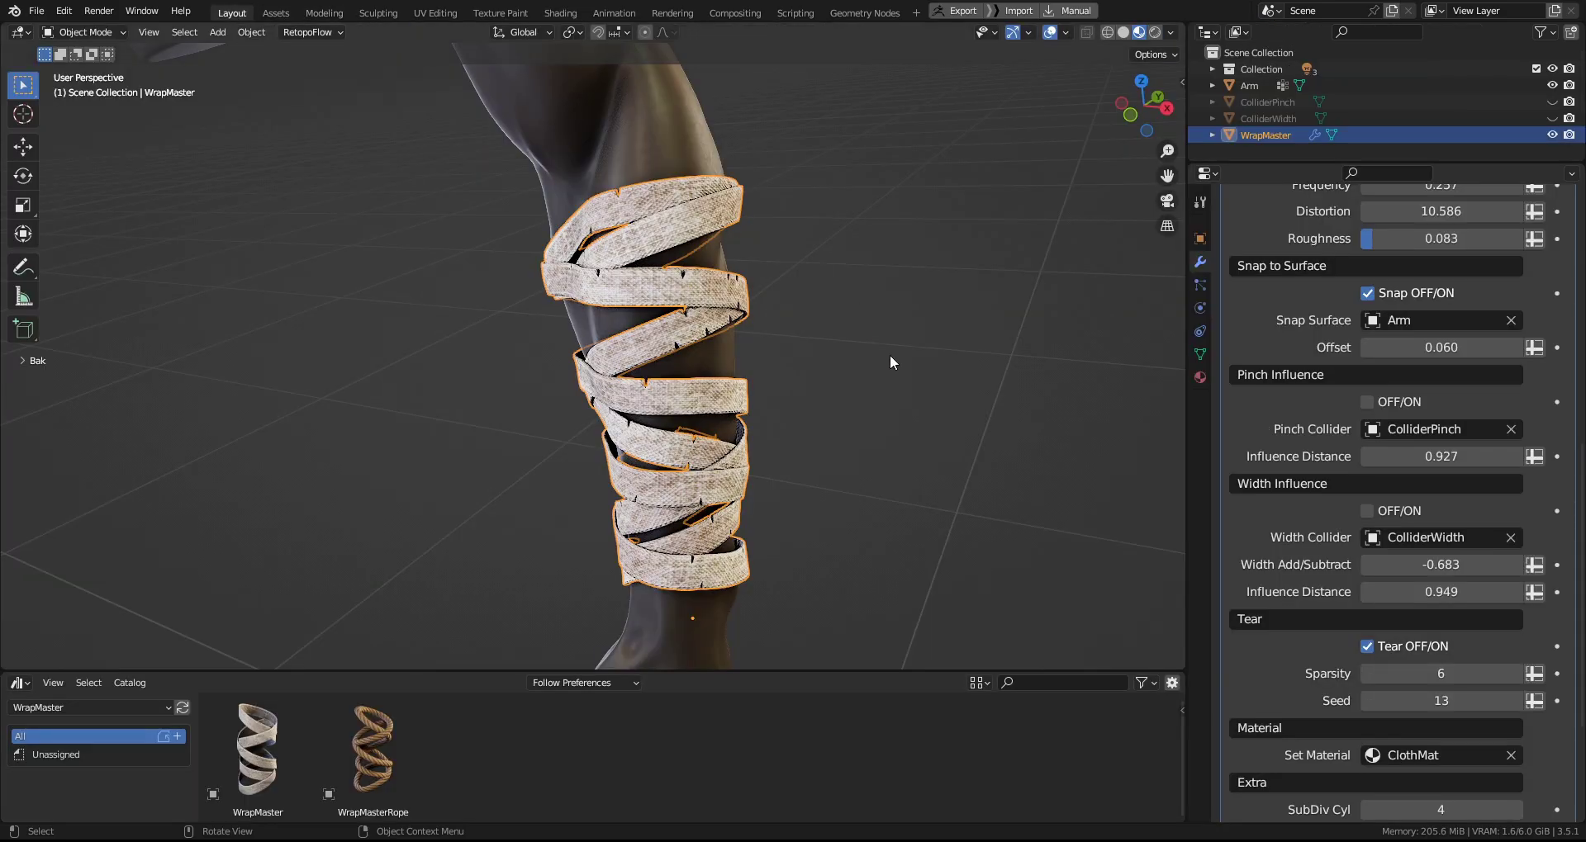
Look through the materials available for the wrap's Set Material option, and view its ClothMat nodes in the Shading workspace.
{"action": "left_click", "coordinate": [1428, 754]}
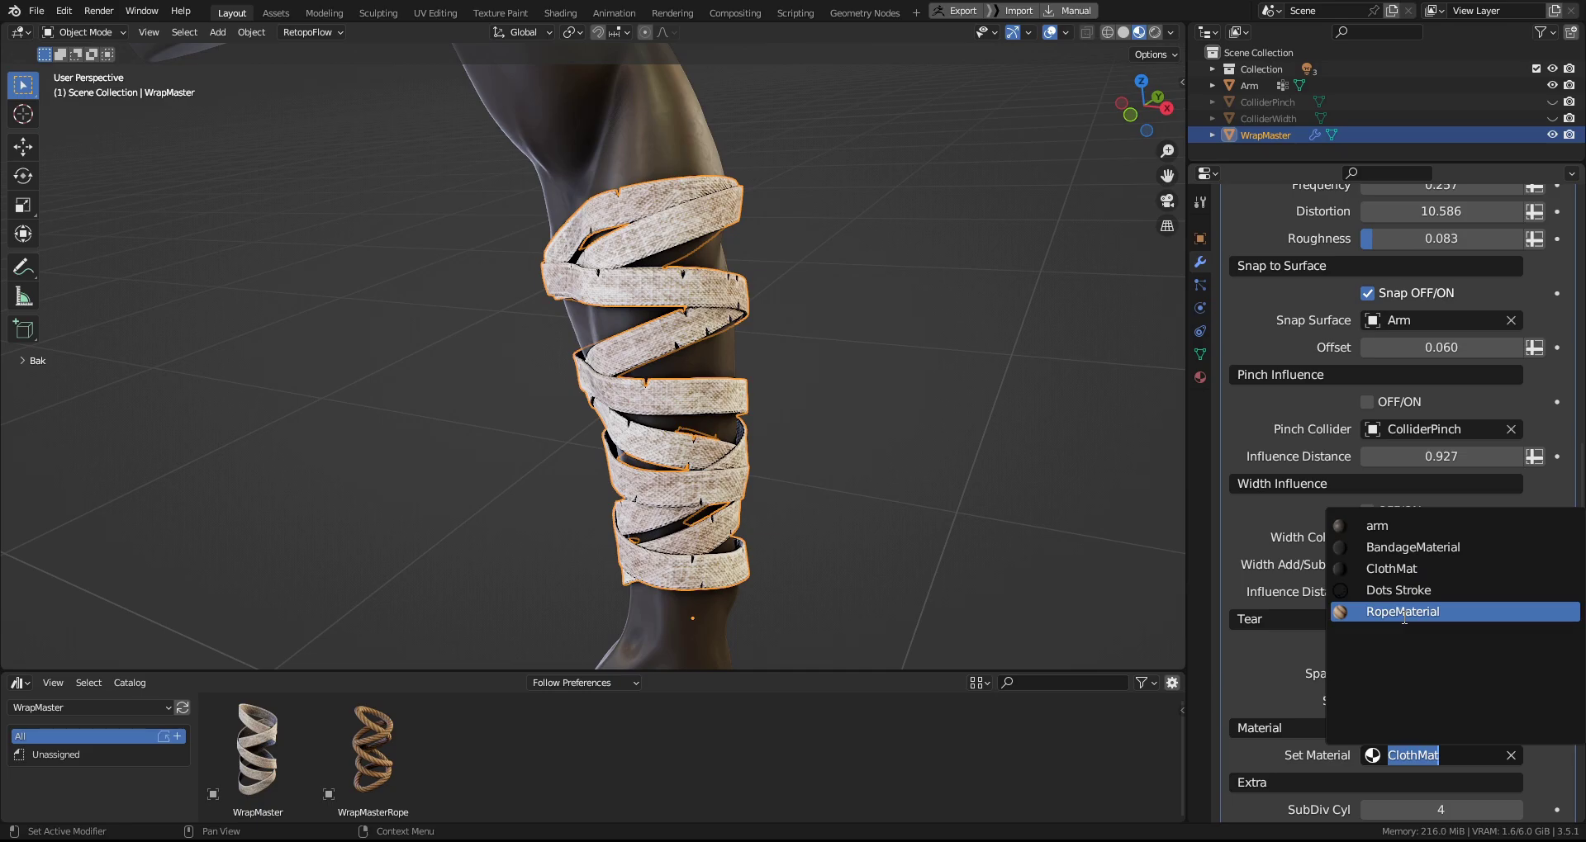
{"action": "left_click", "coordinate": [560, 13]}
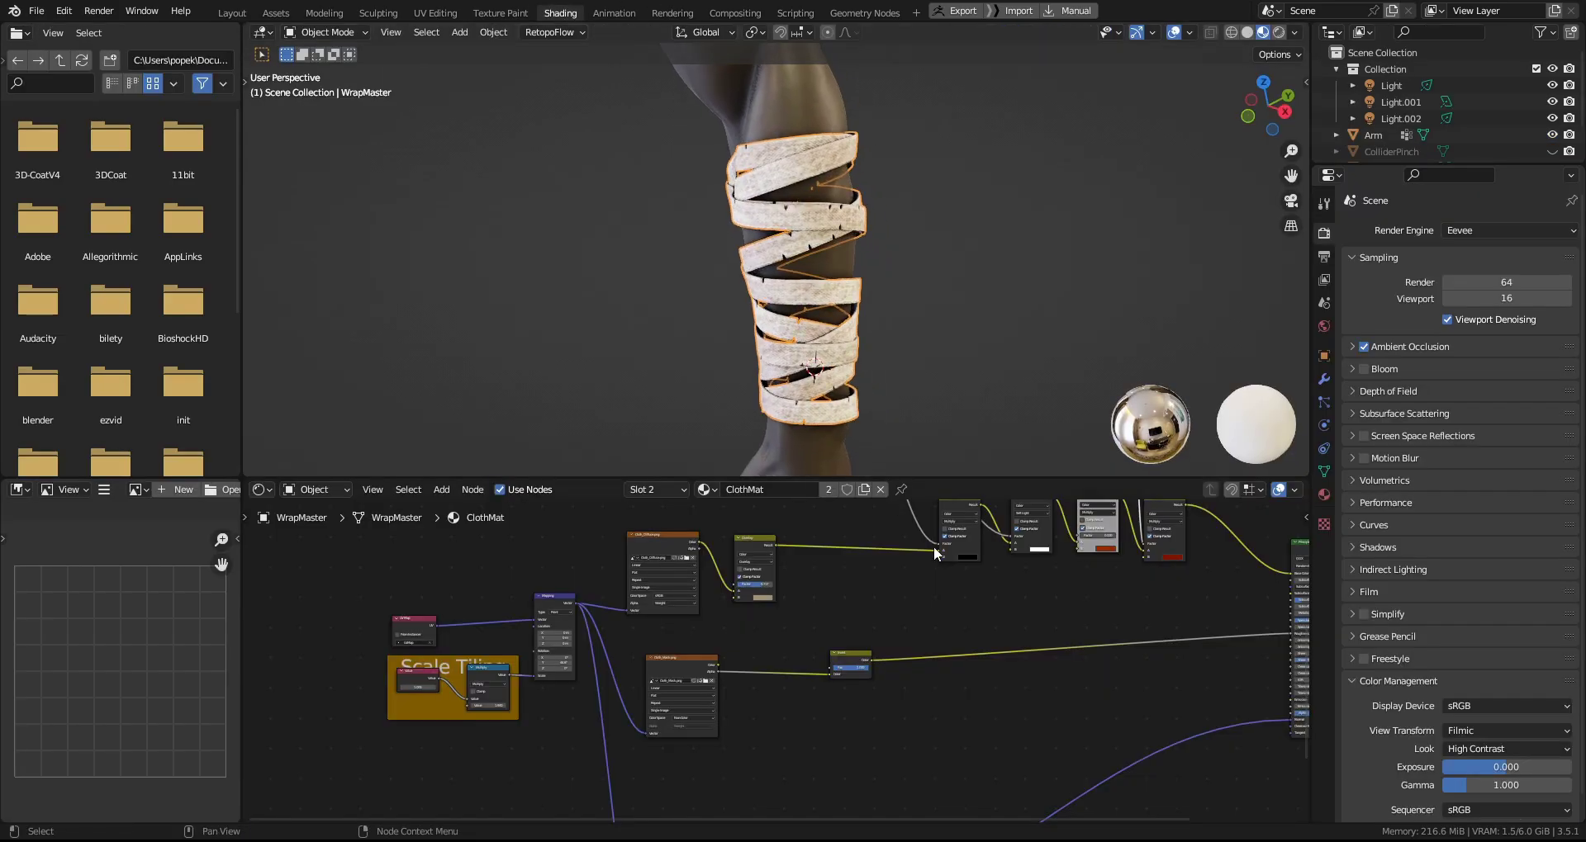
Try the factor of the first red Multiply node in ClothMat, inspect its colour, and return to the Layout workspace.
{"action": "scroll", "coordinate": [885, 566], "scroll_direction": "down", "scroll_amount": 3}
{"action": "scroll", "coordinate": [993, 608], "scroll_direction": "up", "scroll_amount": 5}
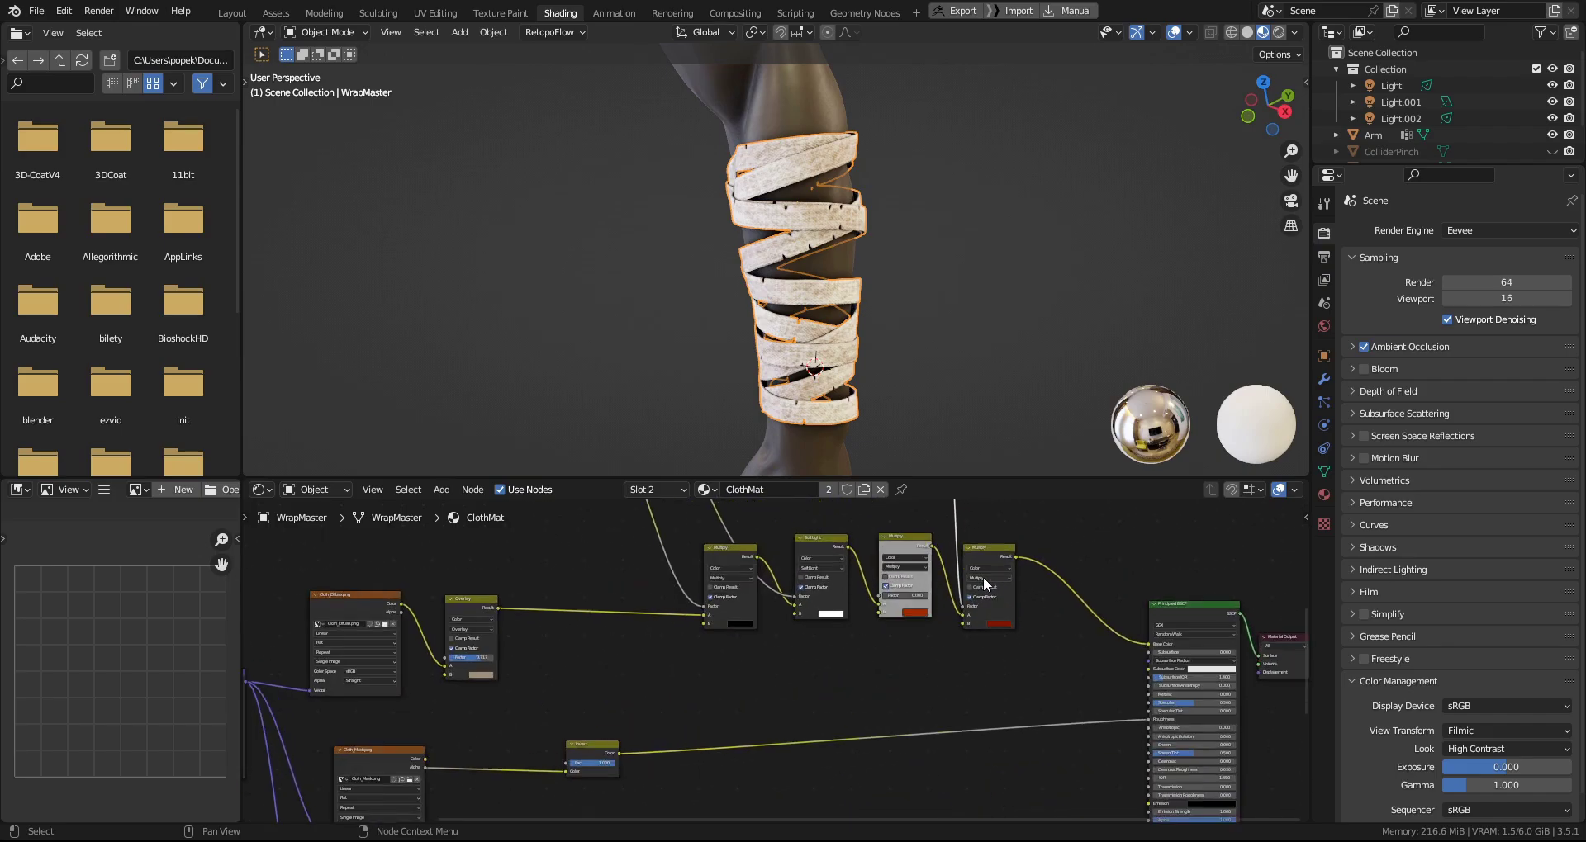
{"action": "left_click_drag", "start_coordinate": [875, 631], "coordinate": [925, 632]}
{"action": "left_click", "coordinate": [910, 659]}
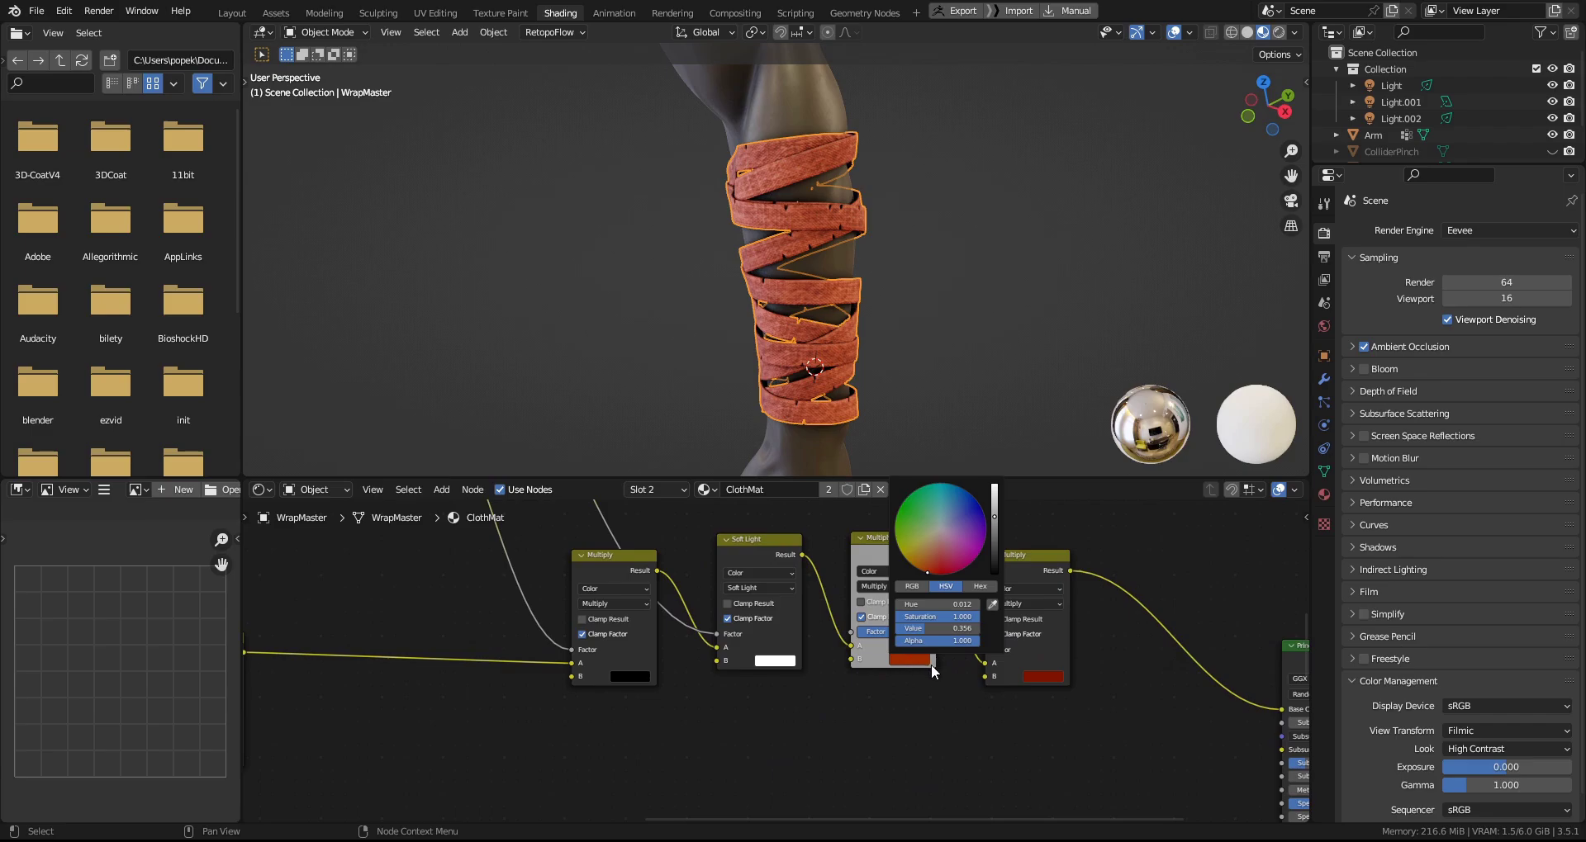
{"action": "left_click_drag", "start_coordinate": [897, 605], "coordinate": [851, 639]}
{"action": "left_click", "coordinate": [229, 13]}
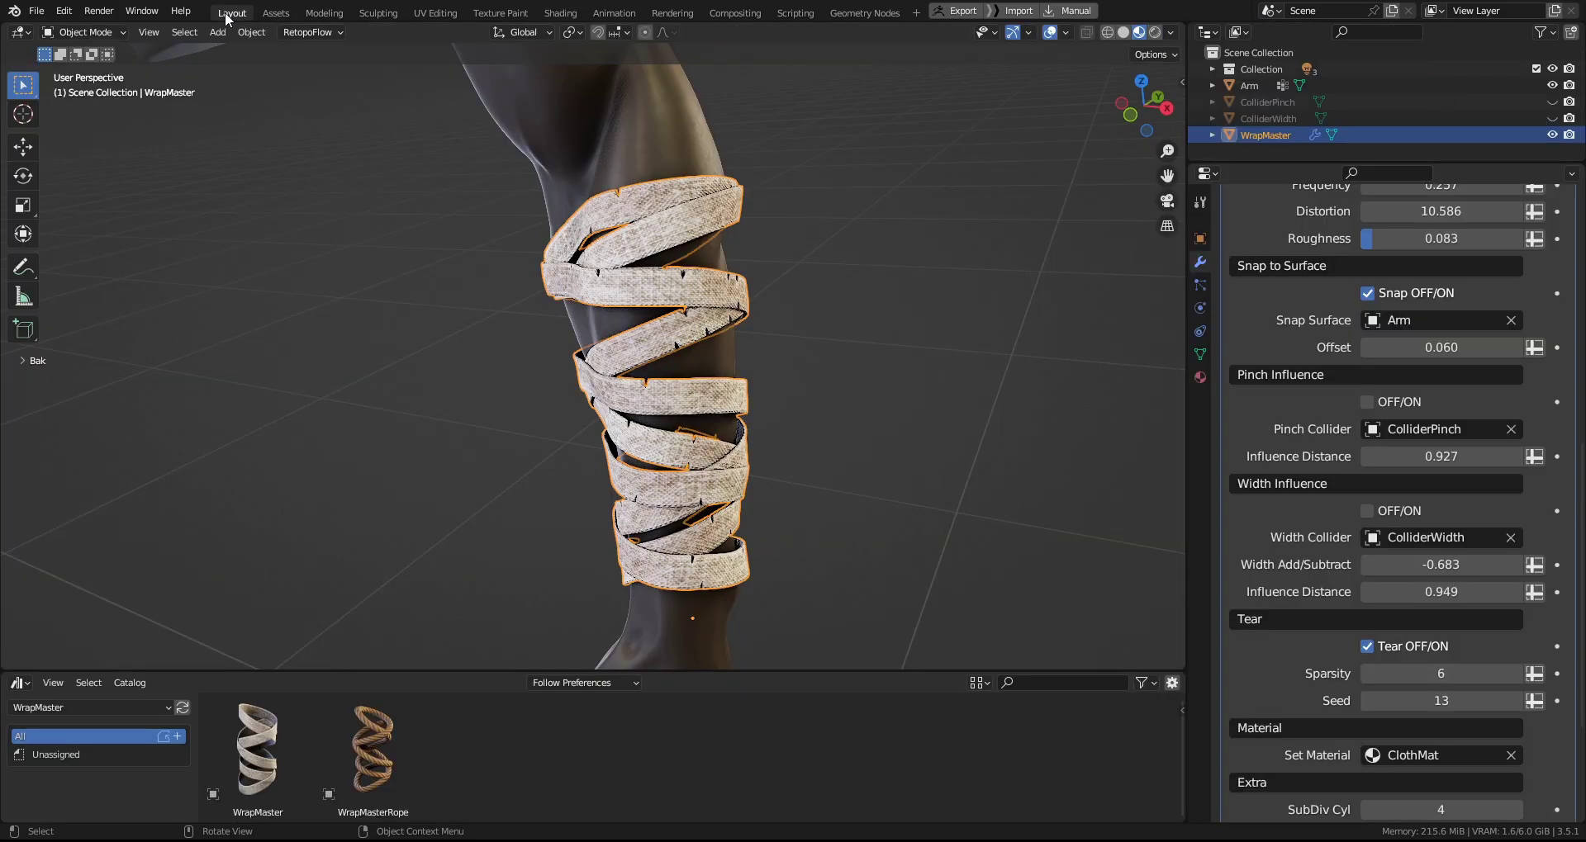
Add the WrapMasterRope asset to the scene beside the bandaged arm.
{"action": "scroll", "coordinate": [1302, 490], "scroll_direction": "down", "scroll_amount": 6}
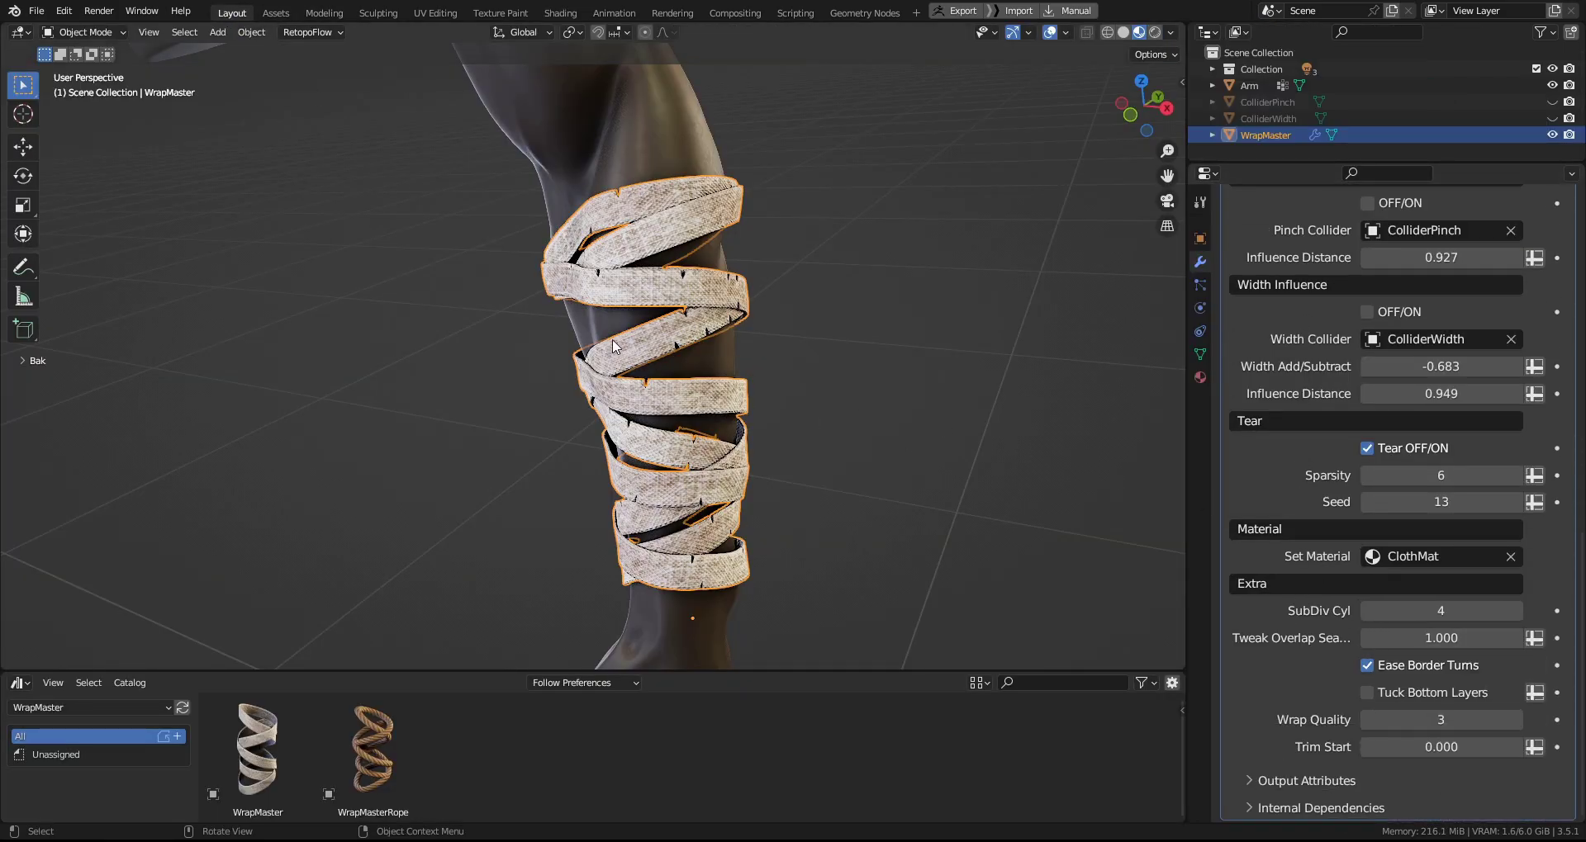
{"action": "scroll", "coordinate": [613, 347], "scroll_direction": "down", "scroll_amount": 4}
{"action": "middle_click_drag", "start_coordinate": [628, 355], "coordinate": [702, 537]}
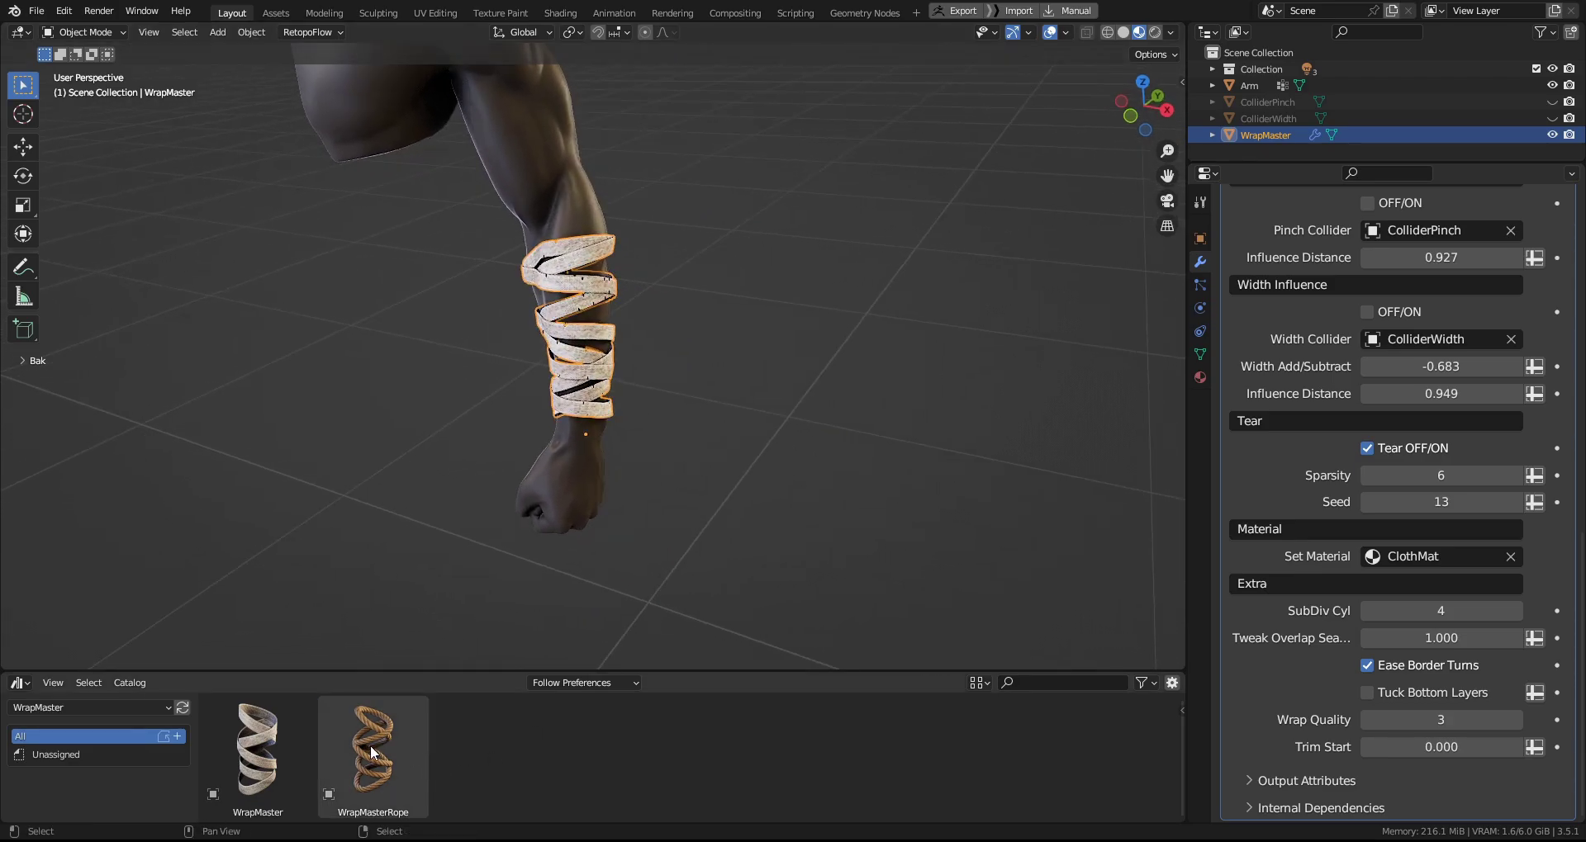
{"action": "left_click_drag", "start_coordinate": [370, 745], "coordinate": [785, 578]}
{"action": "middle_click_drag", "start_coordinate": [785, 578], "coordinate": [634, 464]}
{"action": "middle_click_drag", "start_coordinate": [726, 492], "coordinate": [738, 453]}
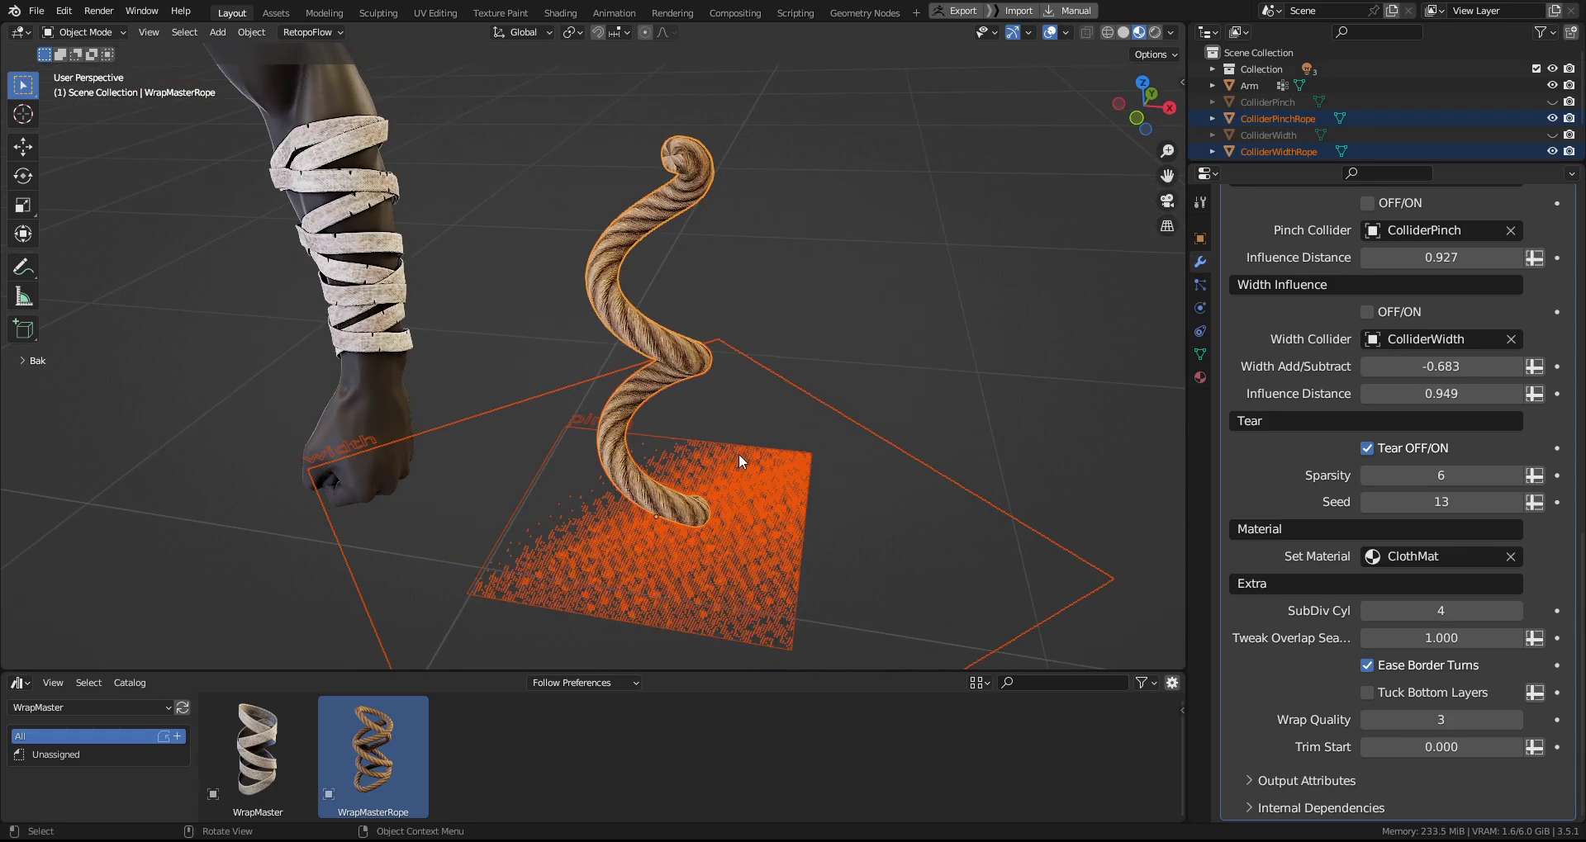
Set the rope's Length to 1.290, Turns to 5.680 and Thickness to 0.650.
{"action": "scroll", "coordinate": [1520, 186], "scroll_direction": "up", "scroll_amount": 20}
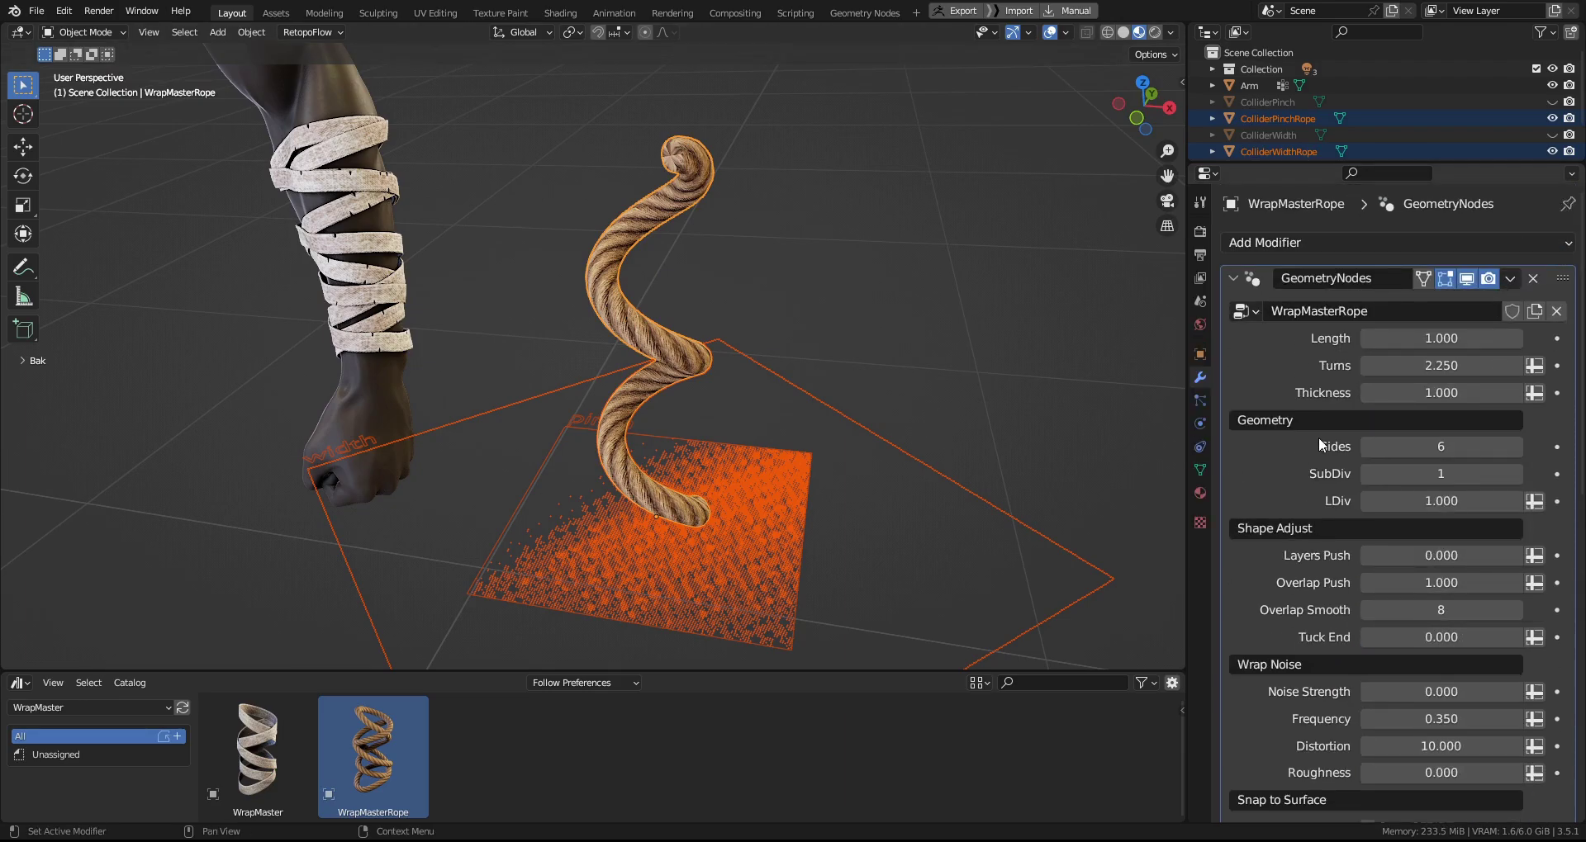
{"action": "left_click_drag", "start_coordinate": [1441, 339], "coordinate": [1476, 339]}
{"action": "left_click_drag", "start_coordinate": [1441, 393], "coordinate": [1498, 366]}
{"action": "middle_click_drag", "start_coordinate": [776, 364], "coordinate": [662, 329]}
{"action": "scroll", "coordinate": [667, 338], "scroll_direction": "up", "scroll_amount": 3}
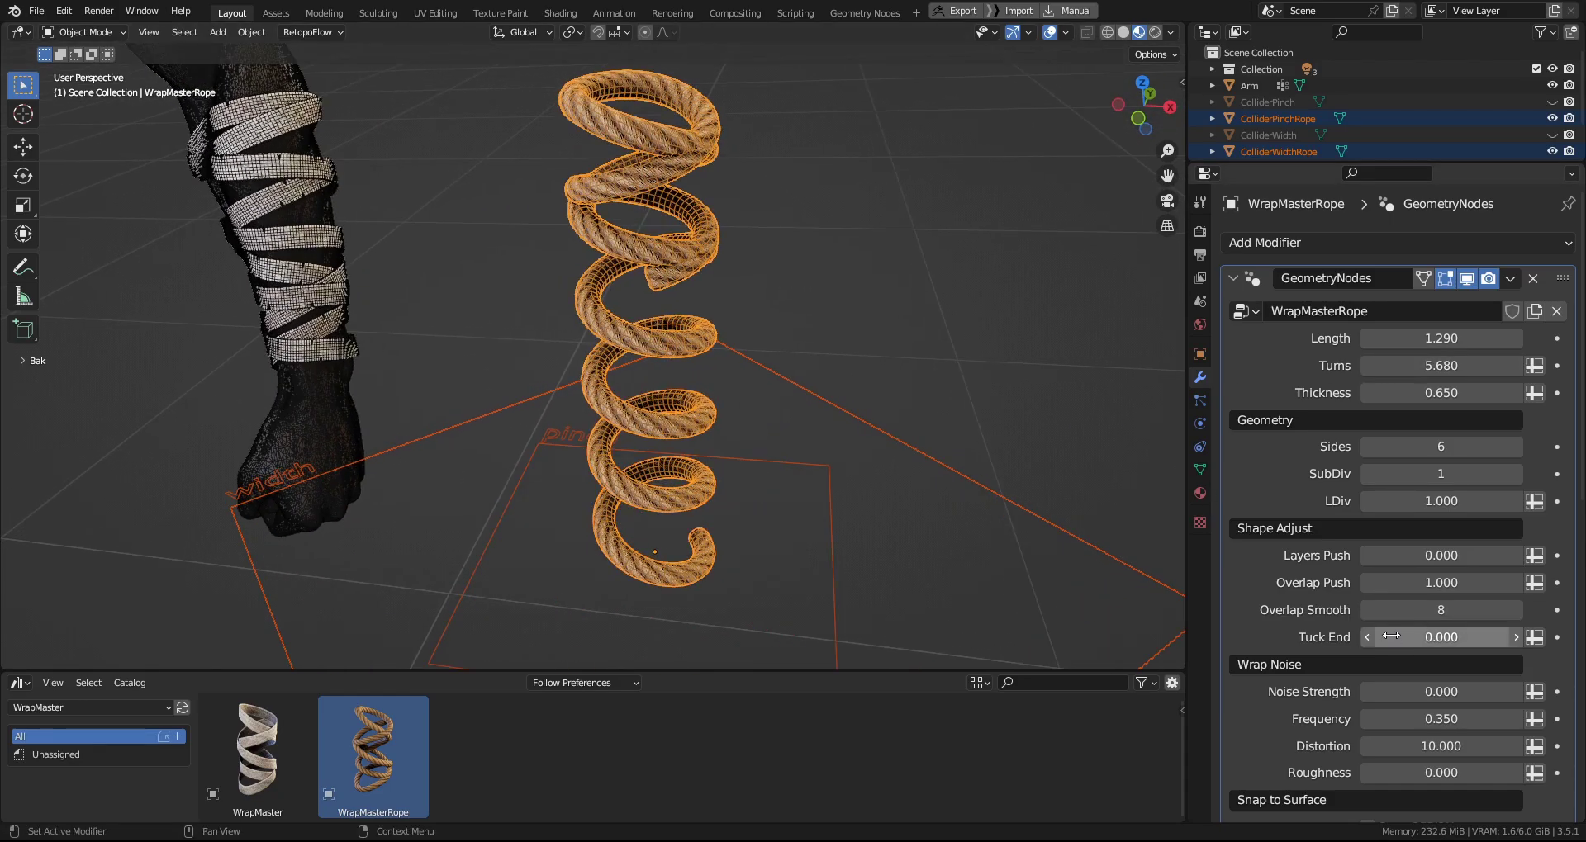
Try SubDiv 0 on the rope, set its Sides to 9, restore SubDiv to 1, and set LDiv to 1.130.
{"action": "left_click", "coordinate": [1367, 474]}
{"action": "scroll", "coordinate": [679, 309], "scroll_direction": "up", "scroll_amount": 1}
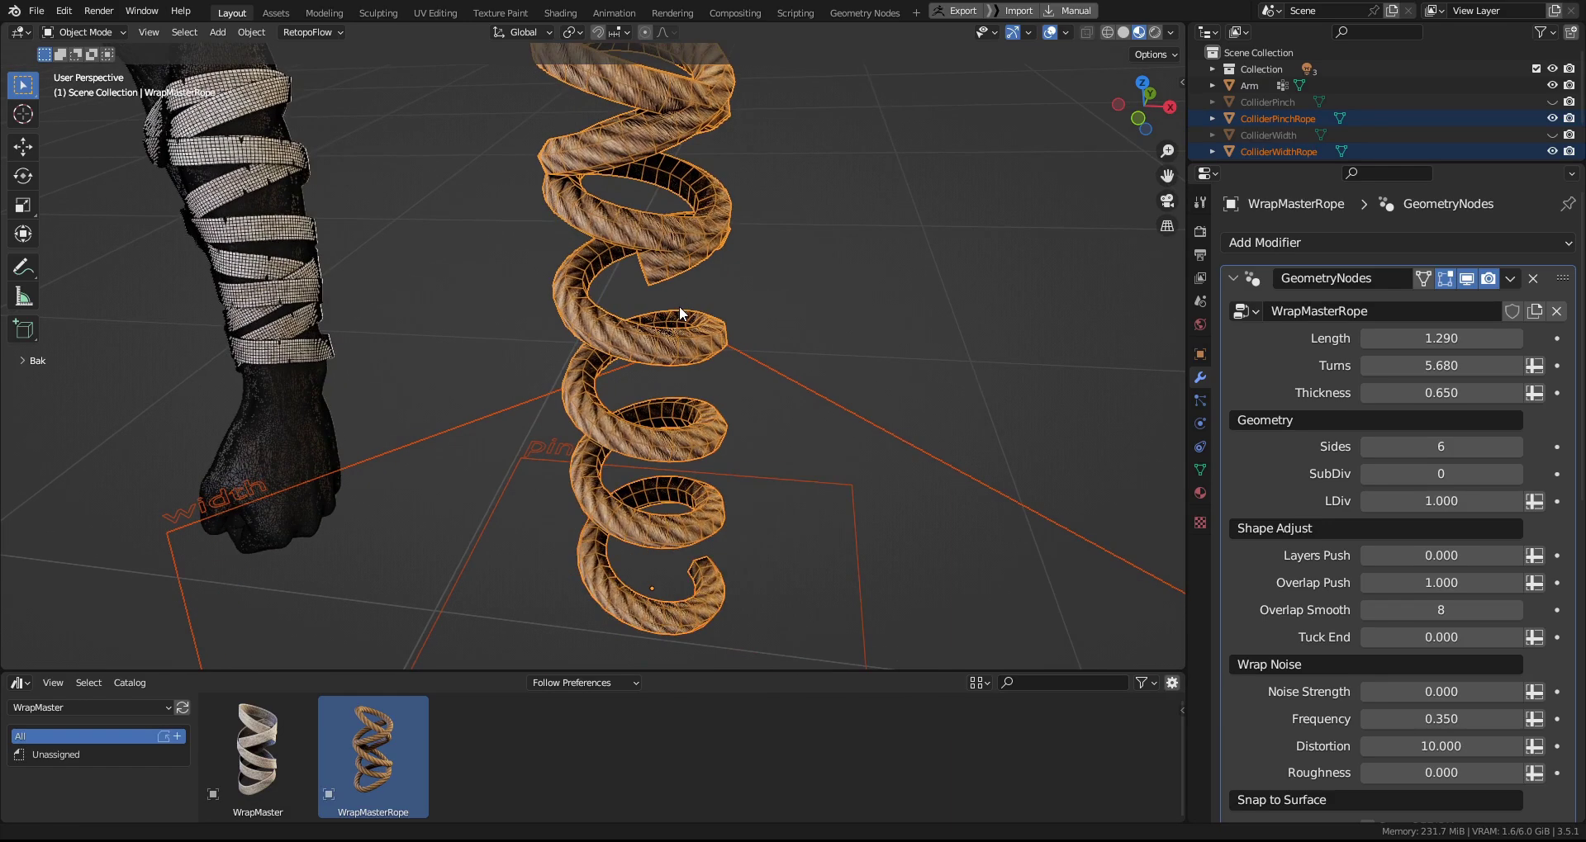
{"action": "scroll", "coordinate": [679, 312], "scroll_direction": "up", "scroll_amount": 1}
{"action": "left_click", "coordinate": [1515, 450]}
{"action": "left_click", "coordinate": [1515, 451]}
{"action": "left_click", "coordinate": [1516, 450]}
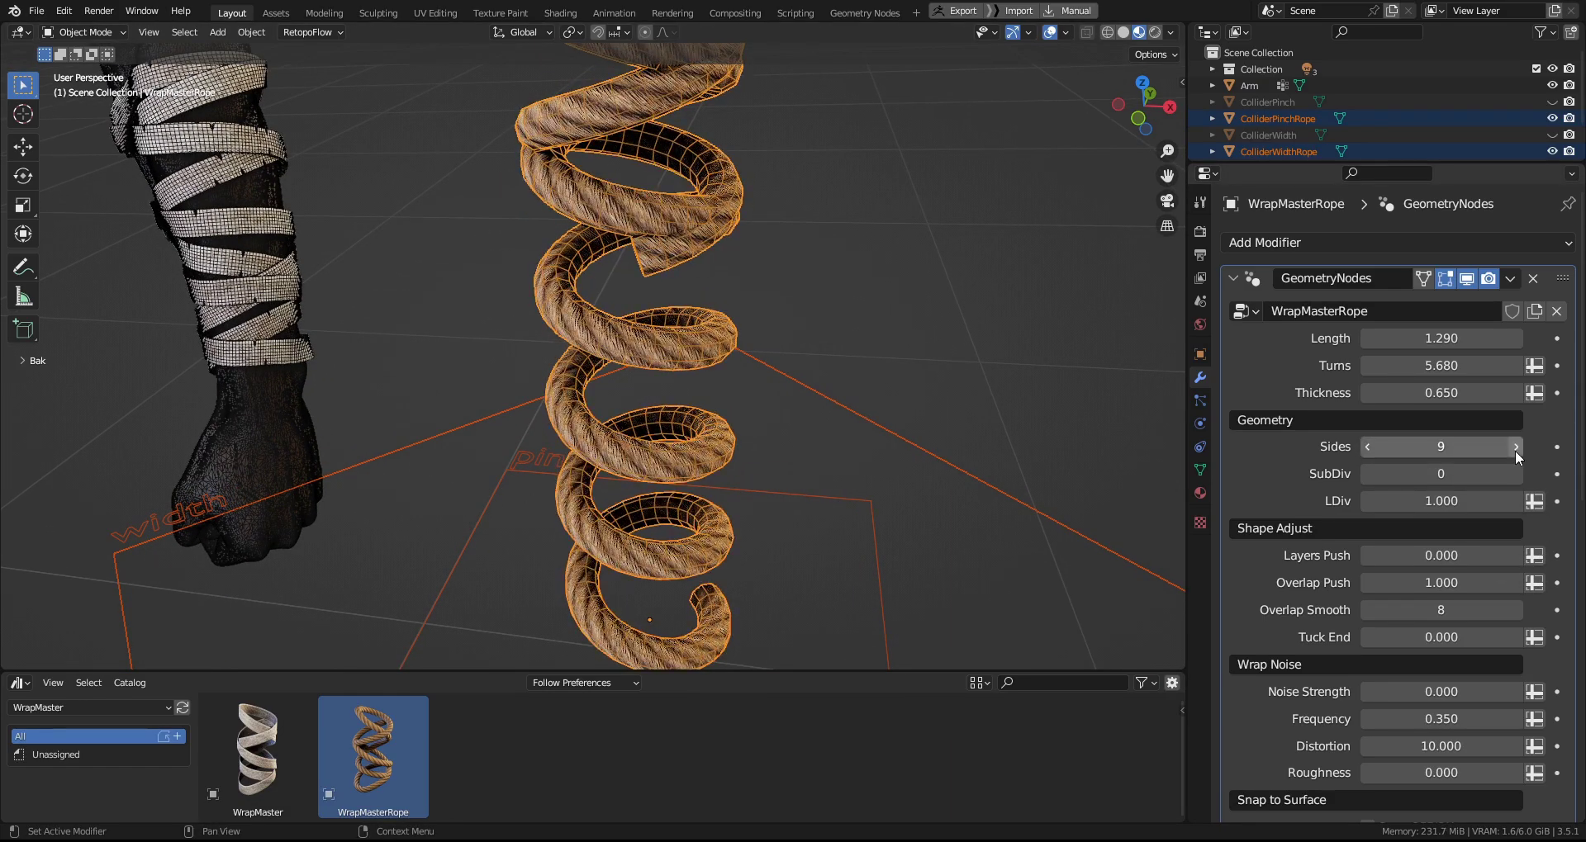
{"action": "left_click", "coordinate": [1518, 473]}
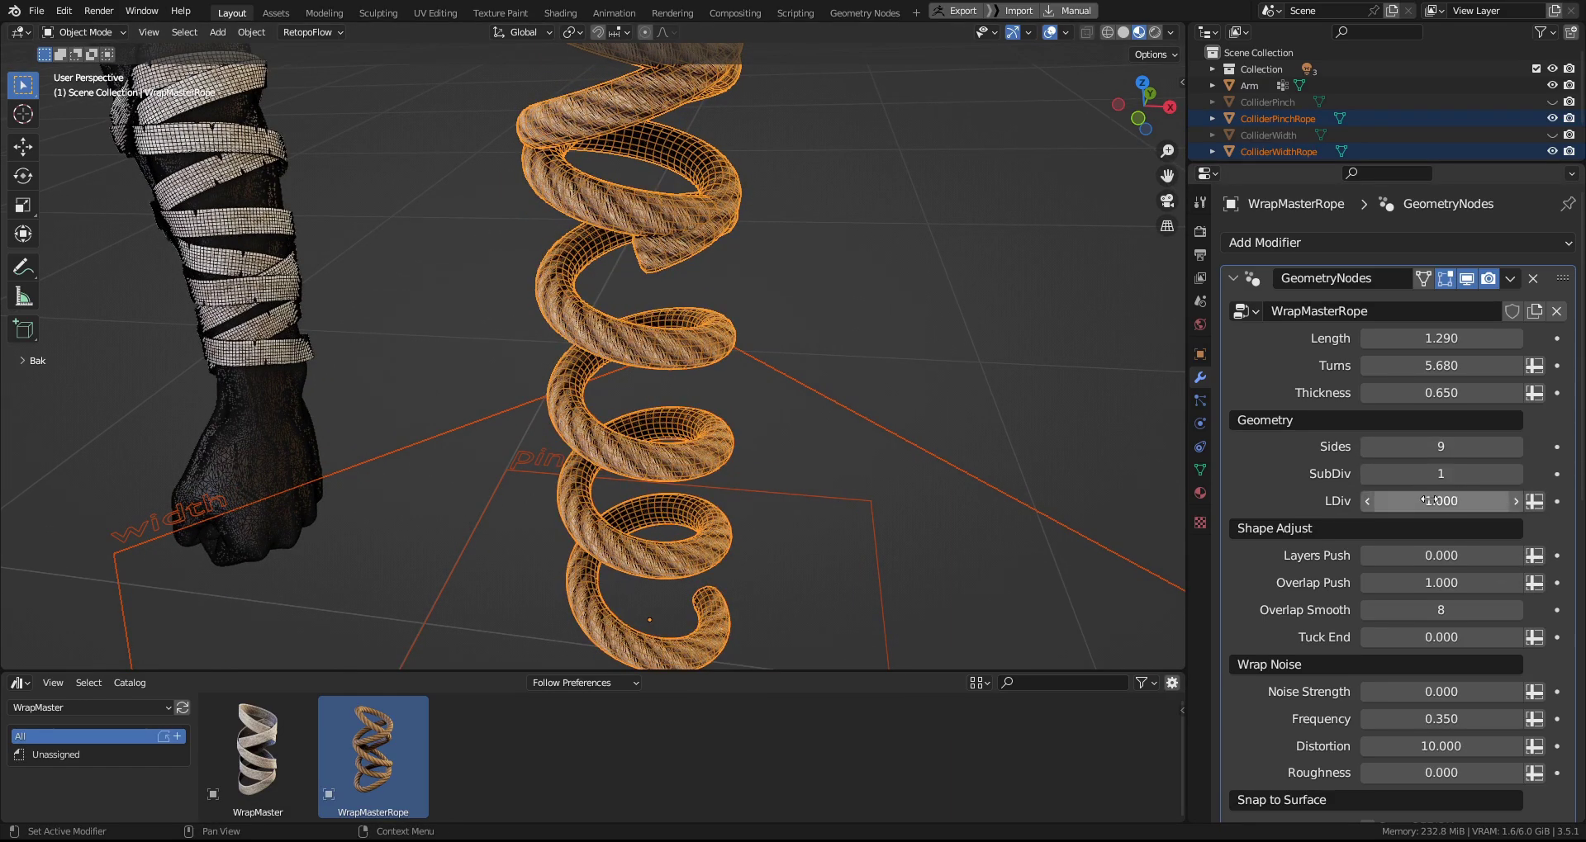
{"action": "left_click_drag", "start_coordinate": [1441, 501], "coordinate": [1382, 510]}
Hide the wireframe display and turn off Fill Caps in the rope's Extra settings.
{"action": "scroll", "coordinate": [1320, 512], "scroll_direction": "down", "scroll_amount": 10}
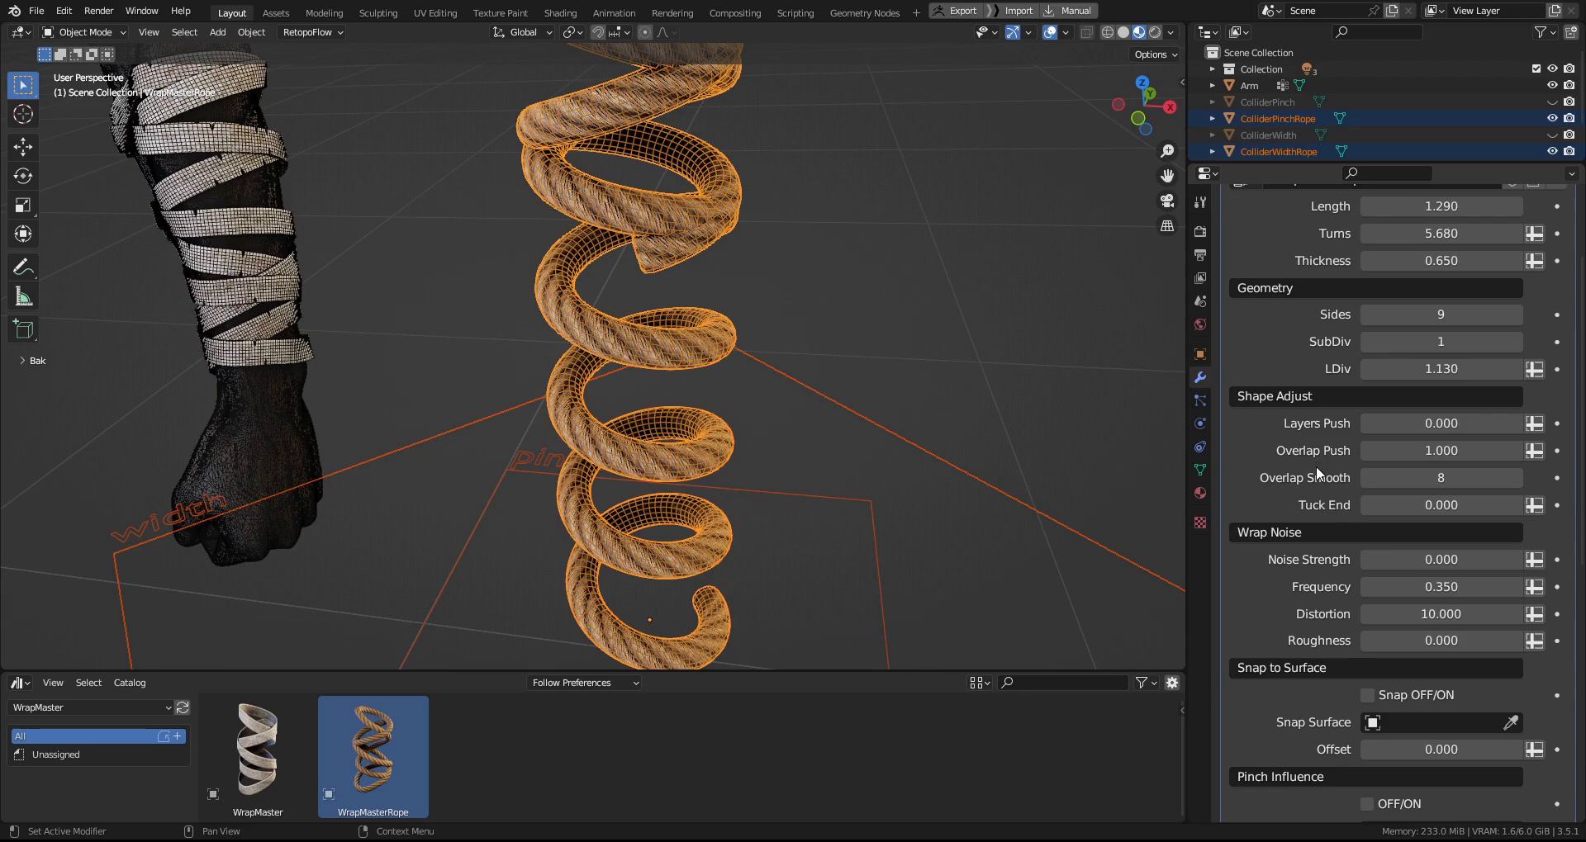
{"action": "scroll", "coordinate": [1314, 483], "scroll_direction": "down", "scroll_amount": 8}
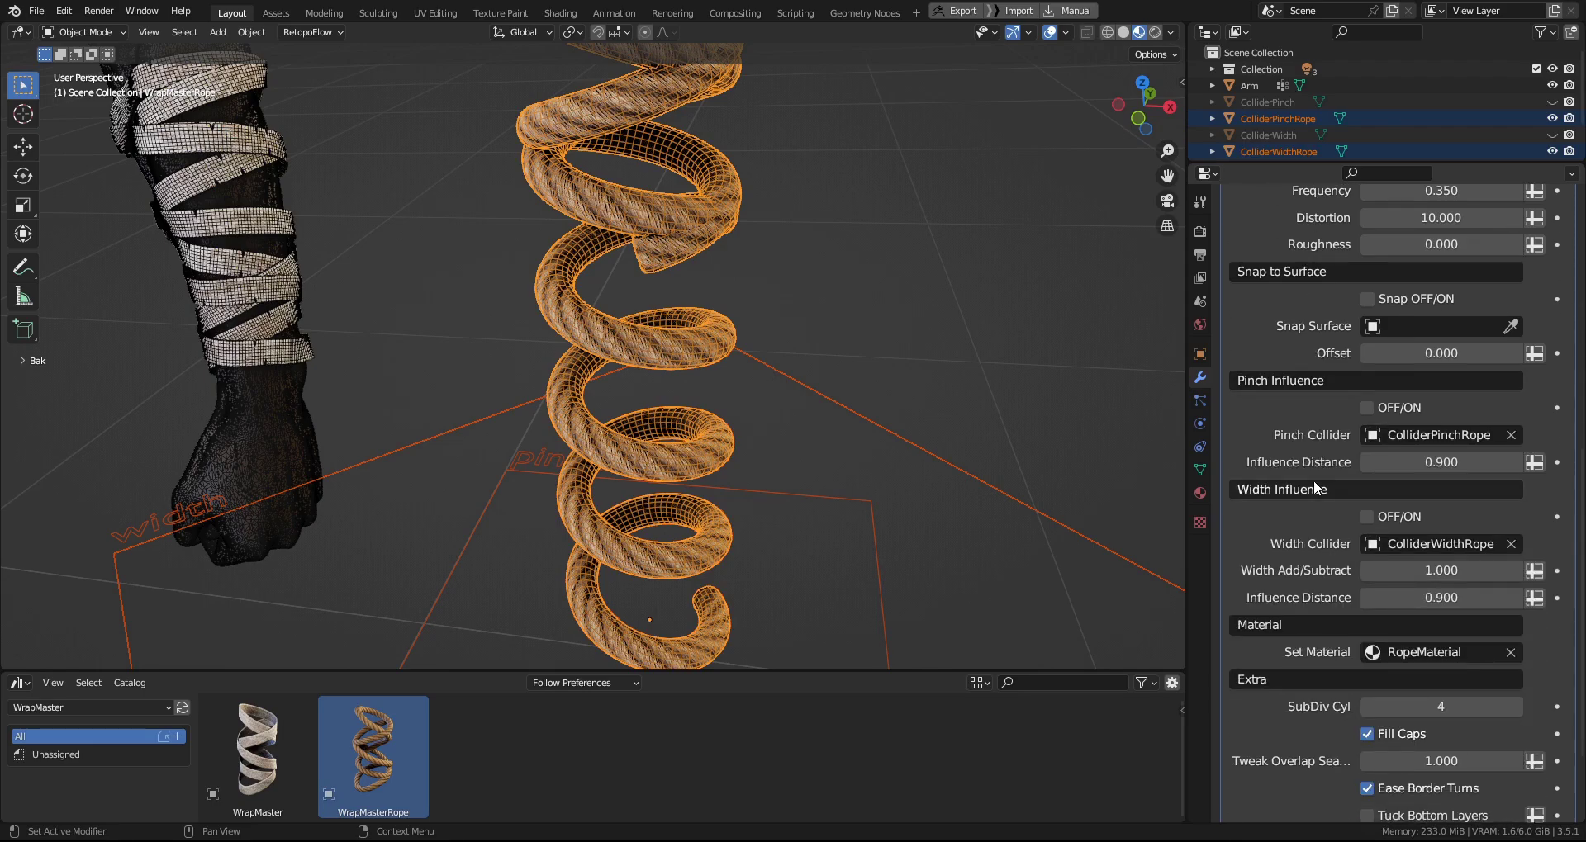
{"action": "scroll", "coordinate": [1313, 479], "scroll_direction": "down", "scroll_amount": 1}
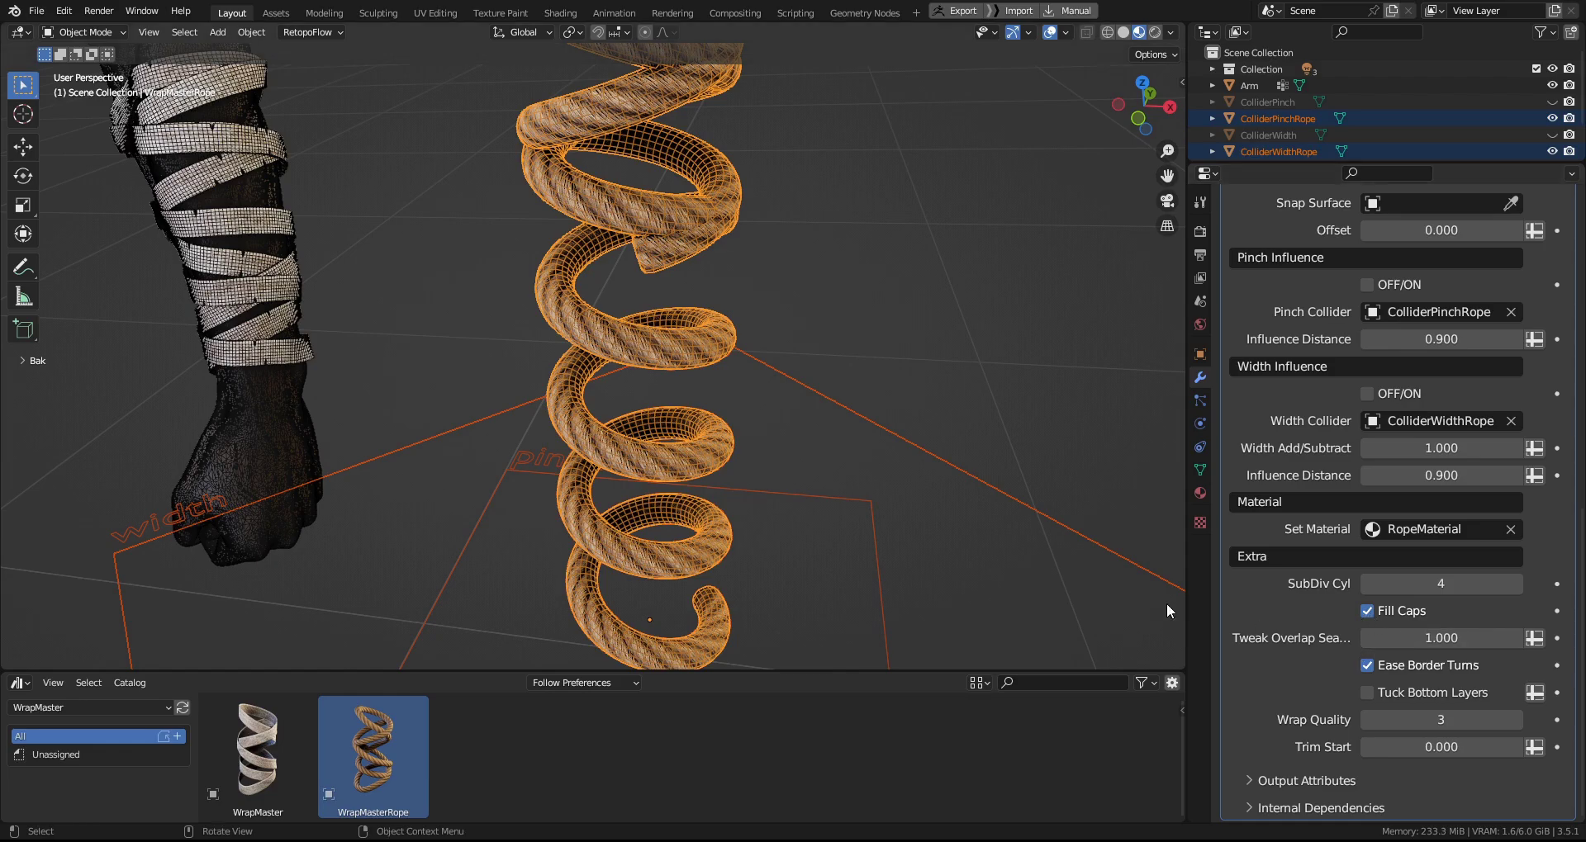
{"action": "middle_click_drag", "start_coordinate": [813, 421], "coordinate": [845, 333]}
{"action": "key", "text": "shift+w"}
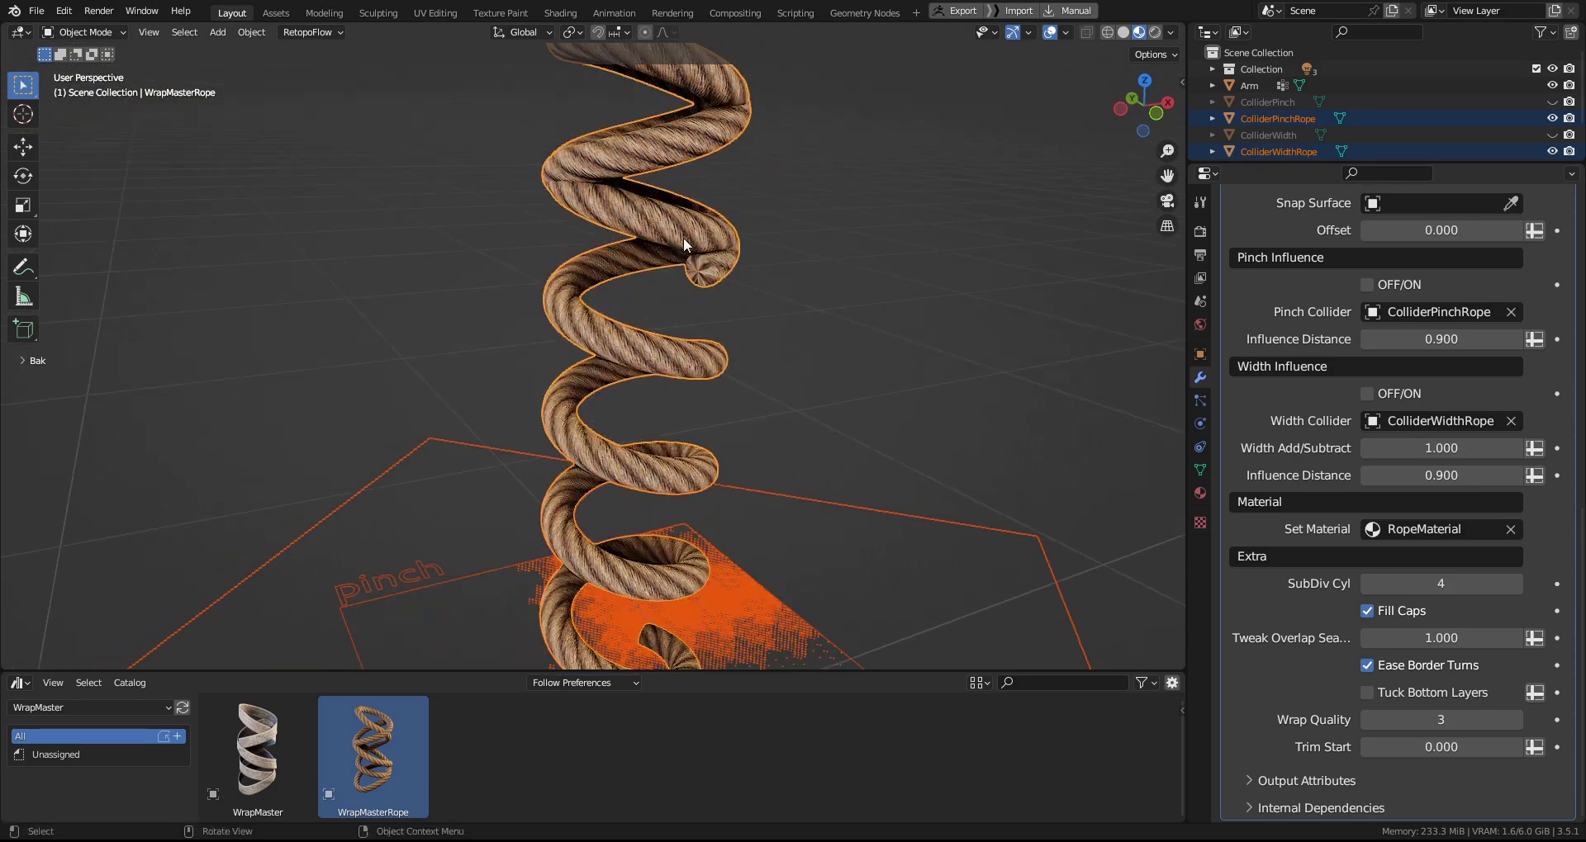
{"action": "scroll", "coordinate": [683, 236], "scroll_direction": "up", "scroll_amount": 2}
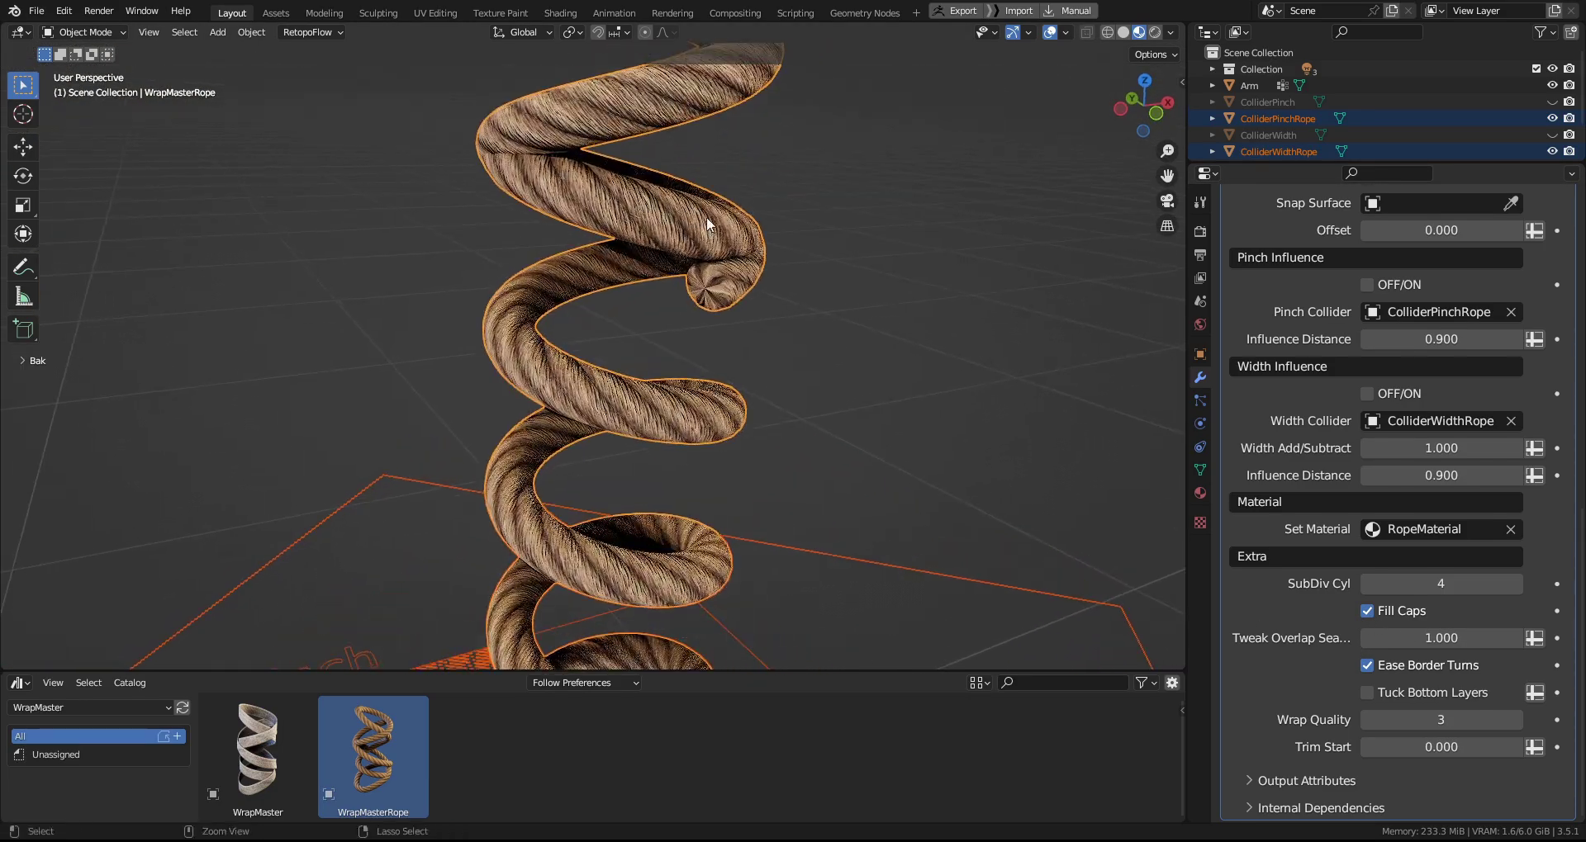
{"action": "left_click", "coordinate": [1367, 611]}
{"action": "middle_click_drag", "start_coordinate": [776, 457], "coordinate": [707, 467]}
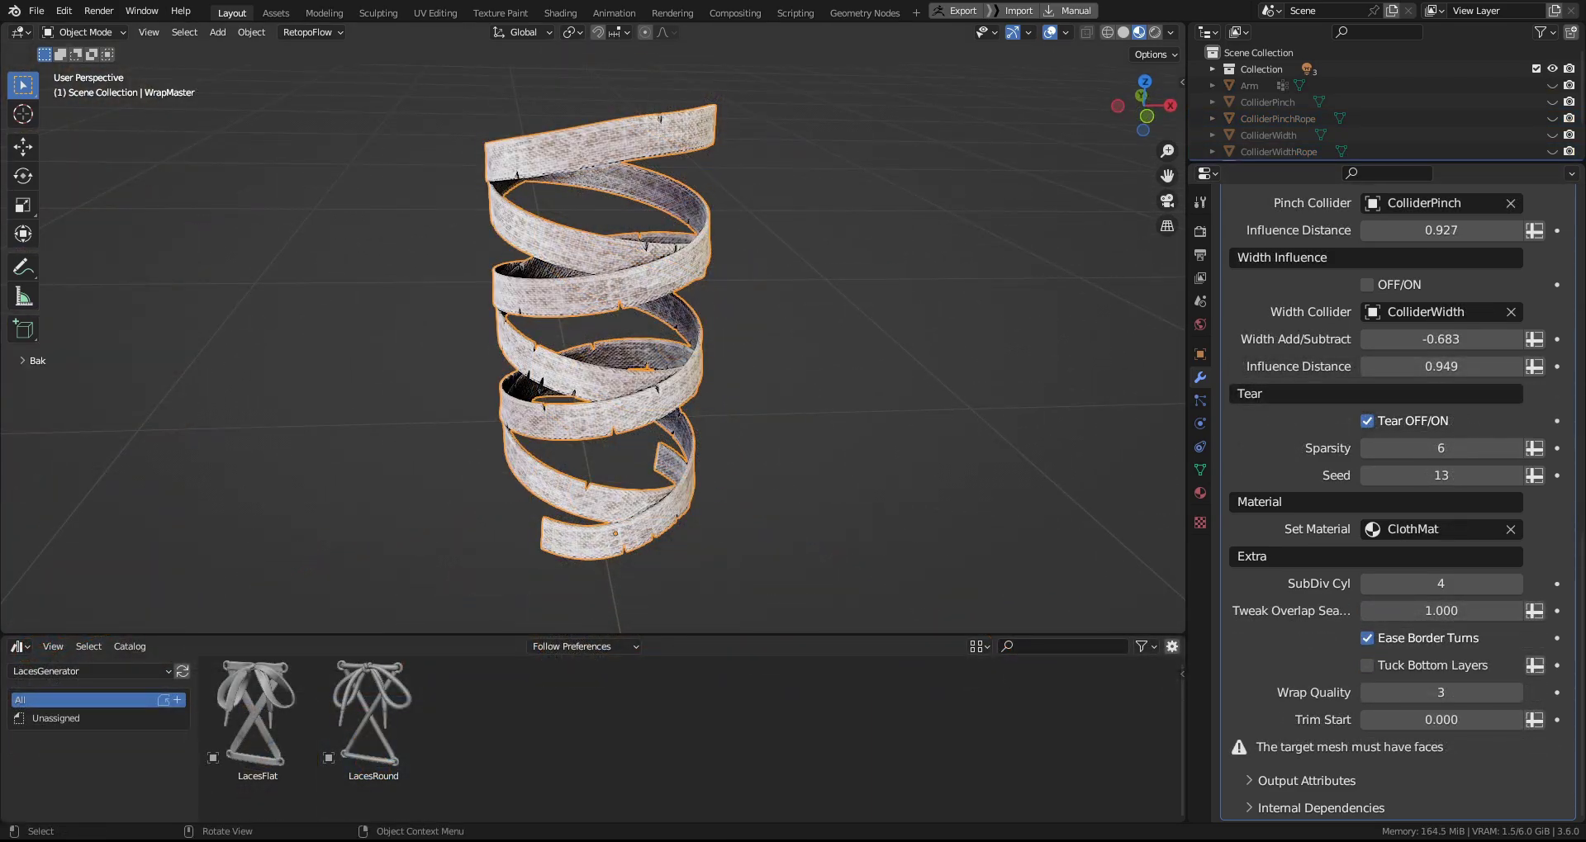
Show the WrapMaster bandage in solid shading and set its SubDiv Cyl to 0.
{"action": "key", "text": "z"}
{"action": "left_click", "coordinate": [886, 444]}
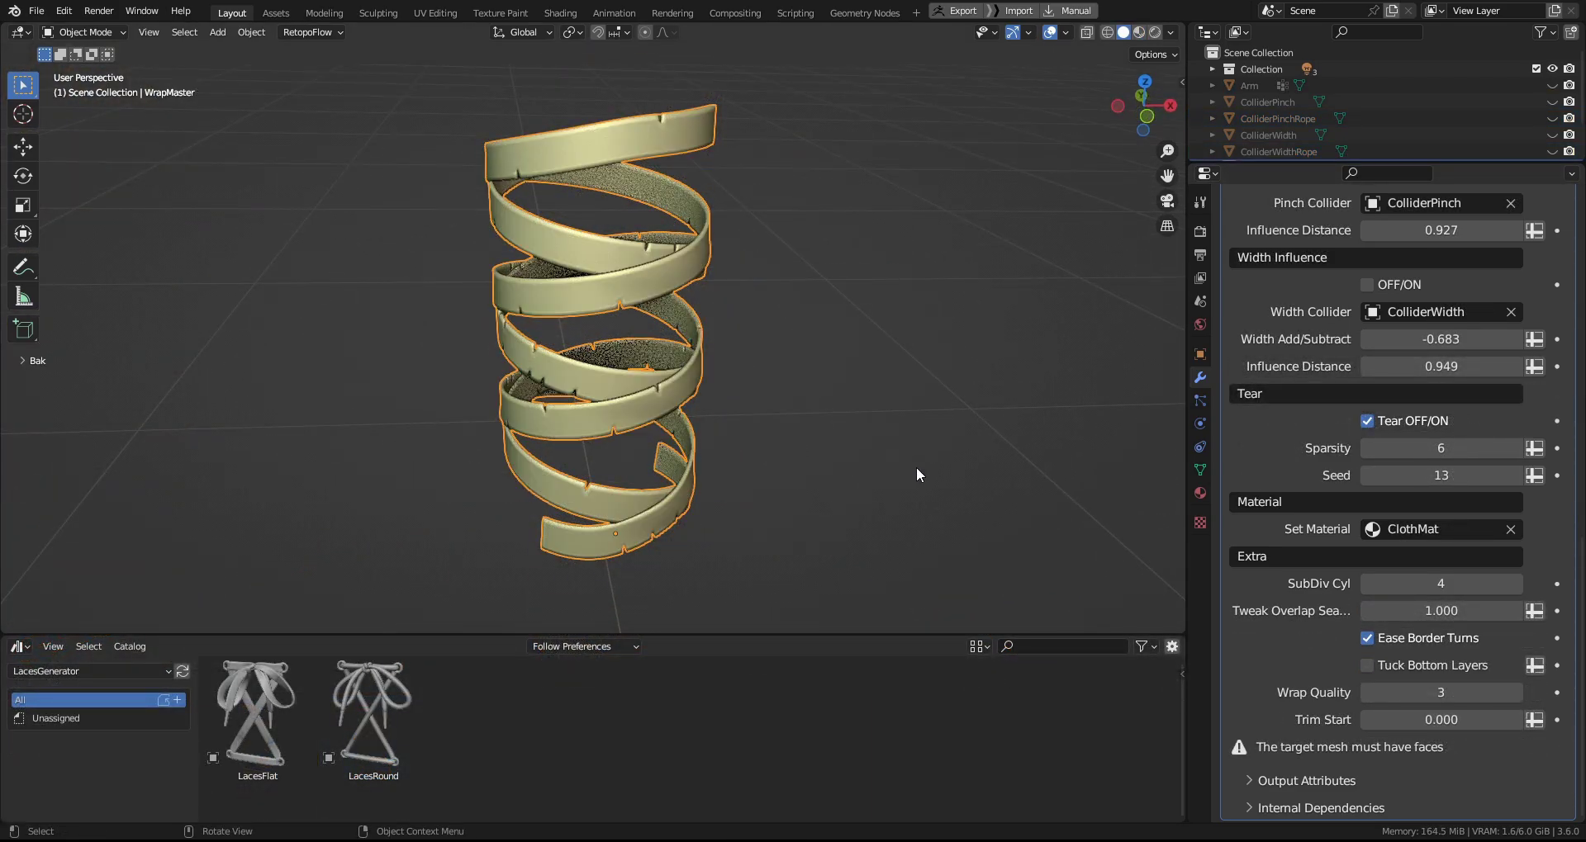
{"action": "left_click", "coordinate": [1366, 584]}
{"action": "left_click", "coordinate": [1366, 584]}
{"action": "left_click", "coordinate": [1366, 585]}
{"action": "left_click_drag", "start_coordinate": [1321, 585], "coordinate": [1305, 585]}
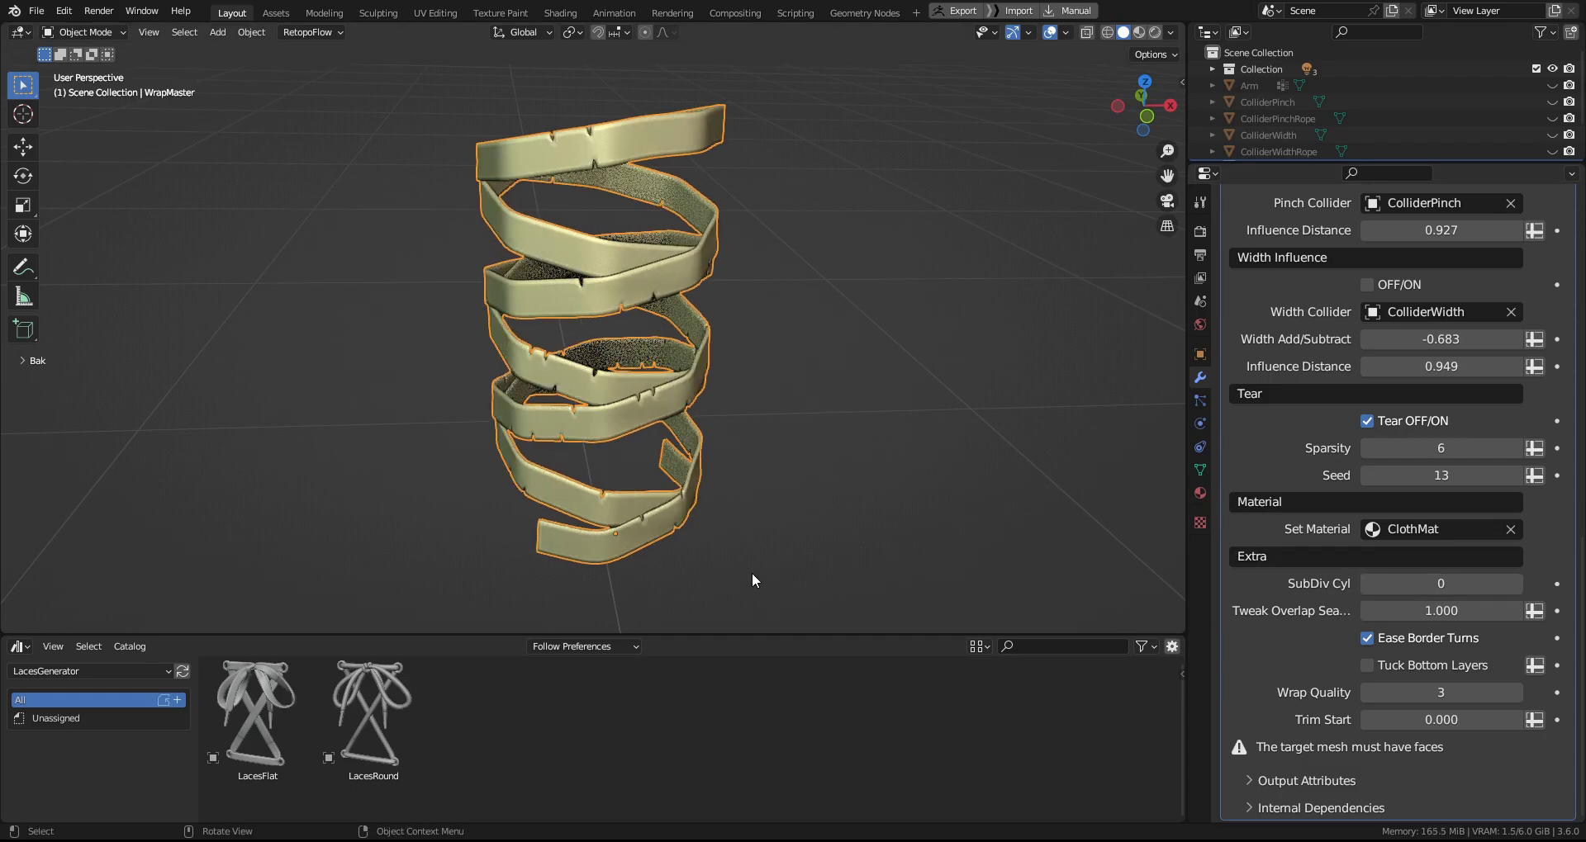
{"action": "middle_click_drag", "start_coordinate": [751, 573], "coordinate": [1005, 487]}
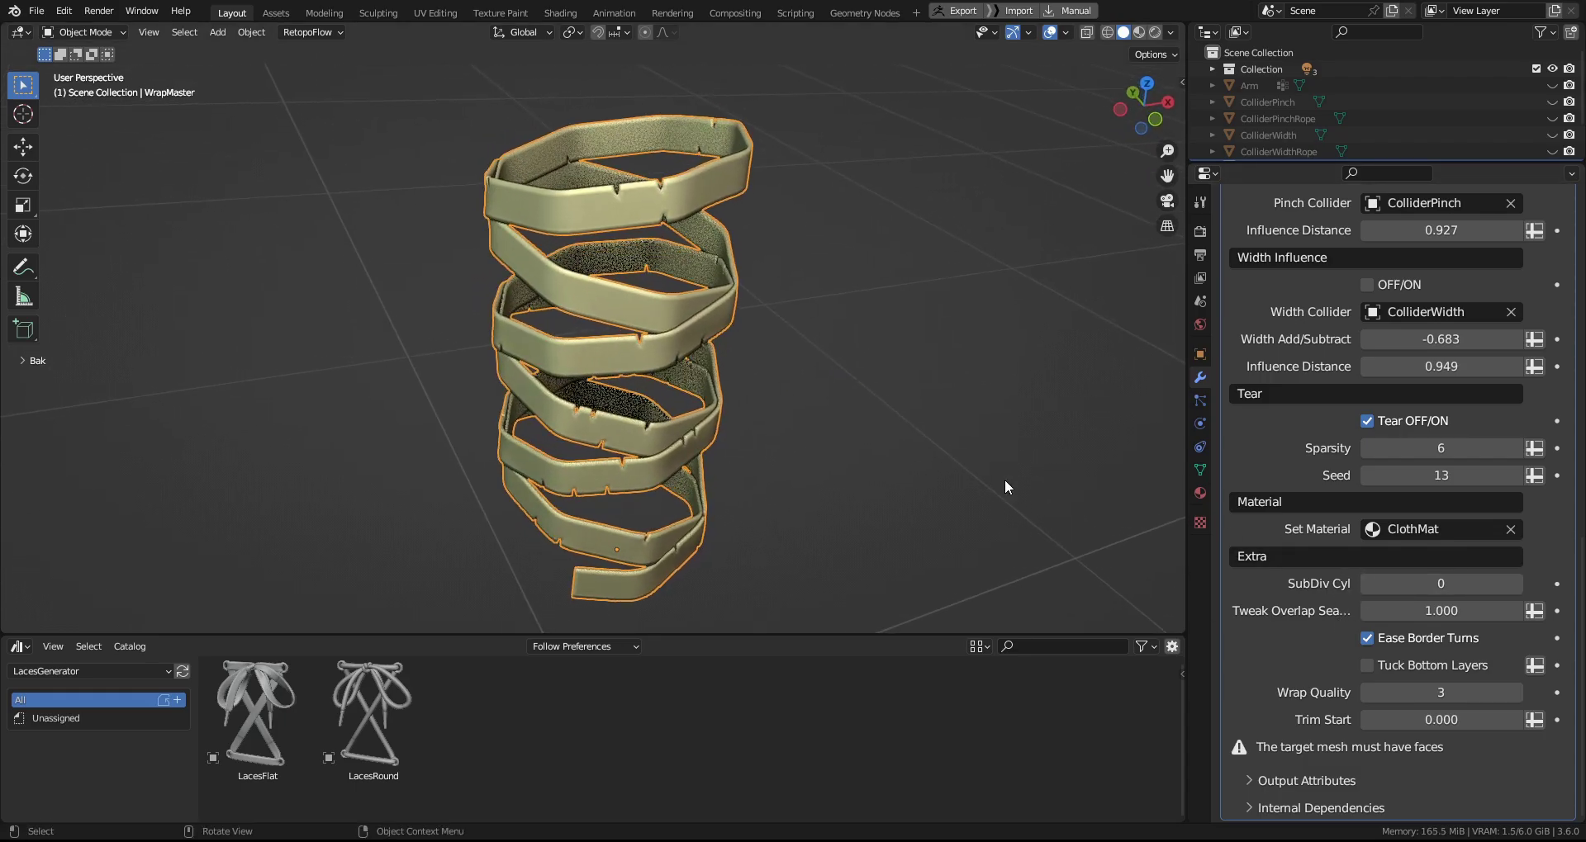
Set the wrap's SubDiv Cyl to 4 and check the smoothness of its turns.
{"action": "left_click", "coordinate": [1518, 583]}
{"action": "left_click", "coordinate": [1518, 584]}
{"action": "left_click", "coordinate": [1518, 584]}
{"action": "left_click", "coordinate": [1518, 584]}
{"action": "middle_click_drag", "start_coordinate": [768, 417], "coordinate": [838, 431]}
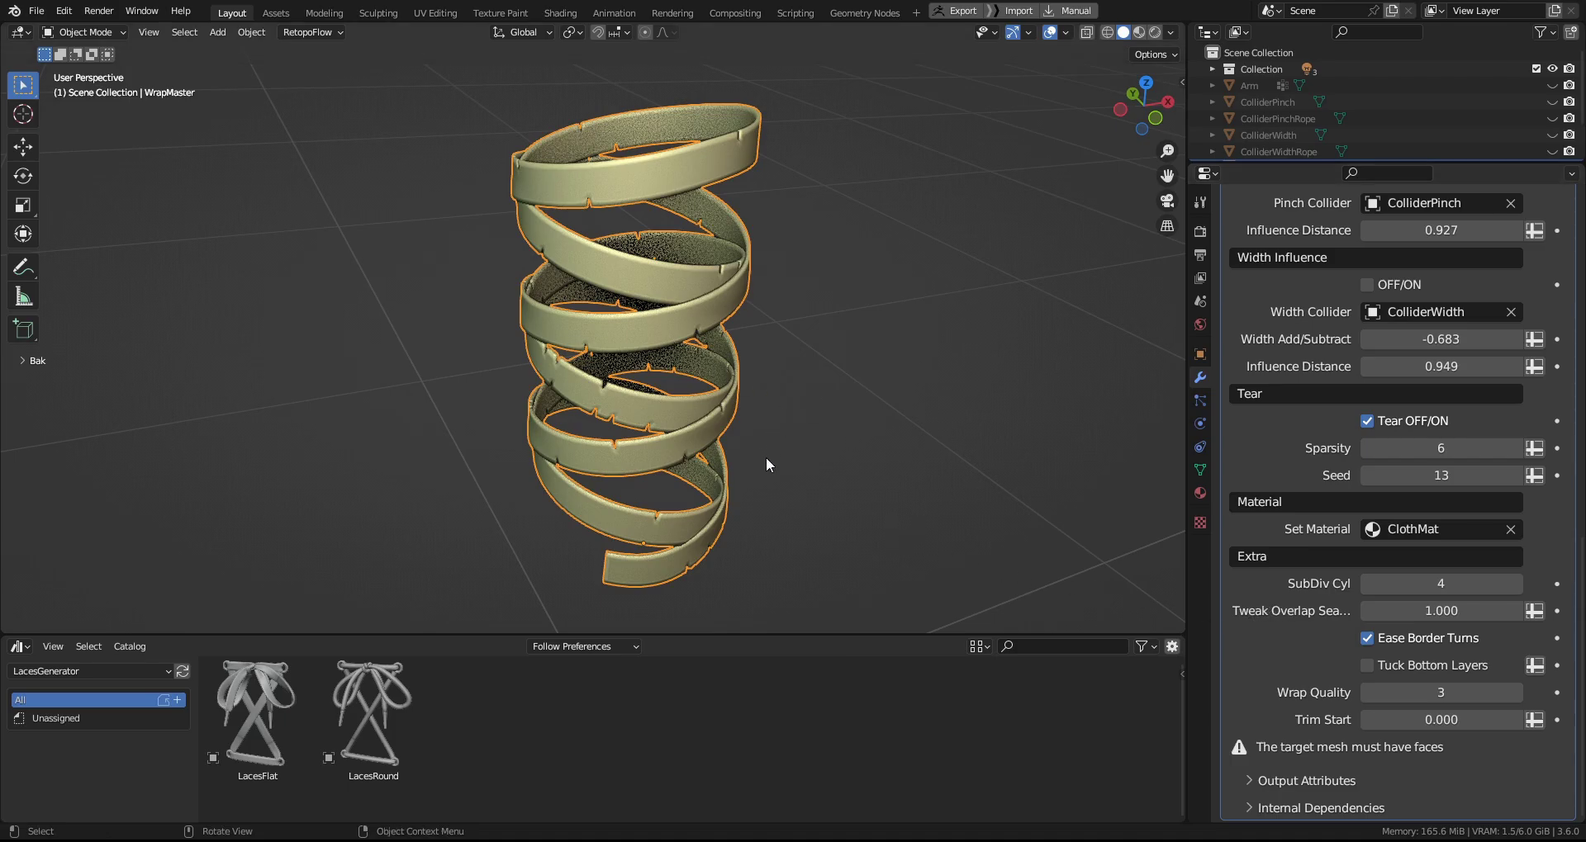
{"action": "middle_click_drag", "start_coordinate": [766, 464], "coordinate": [760, 468]}
{"action": "middle_click_drag", "start_coordinate": [775, 520], "coordinate": [857, 549]}
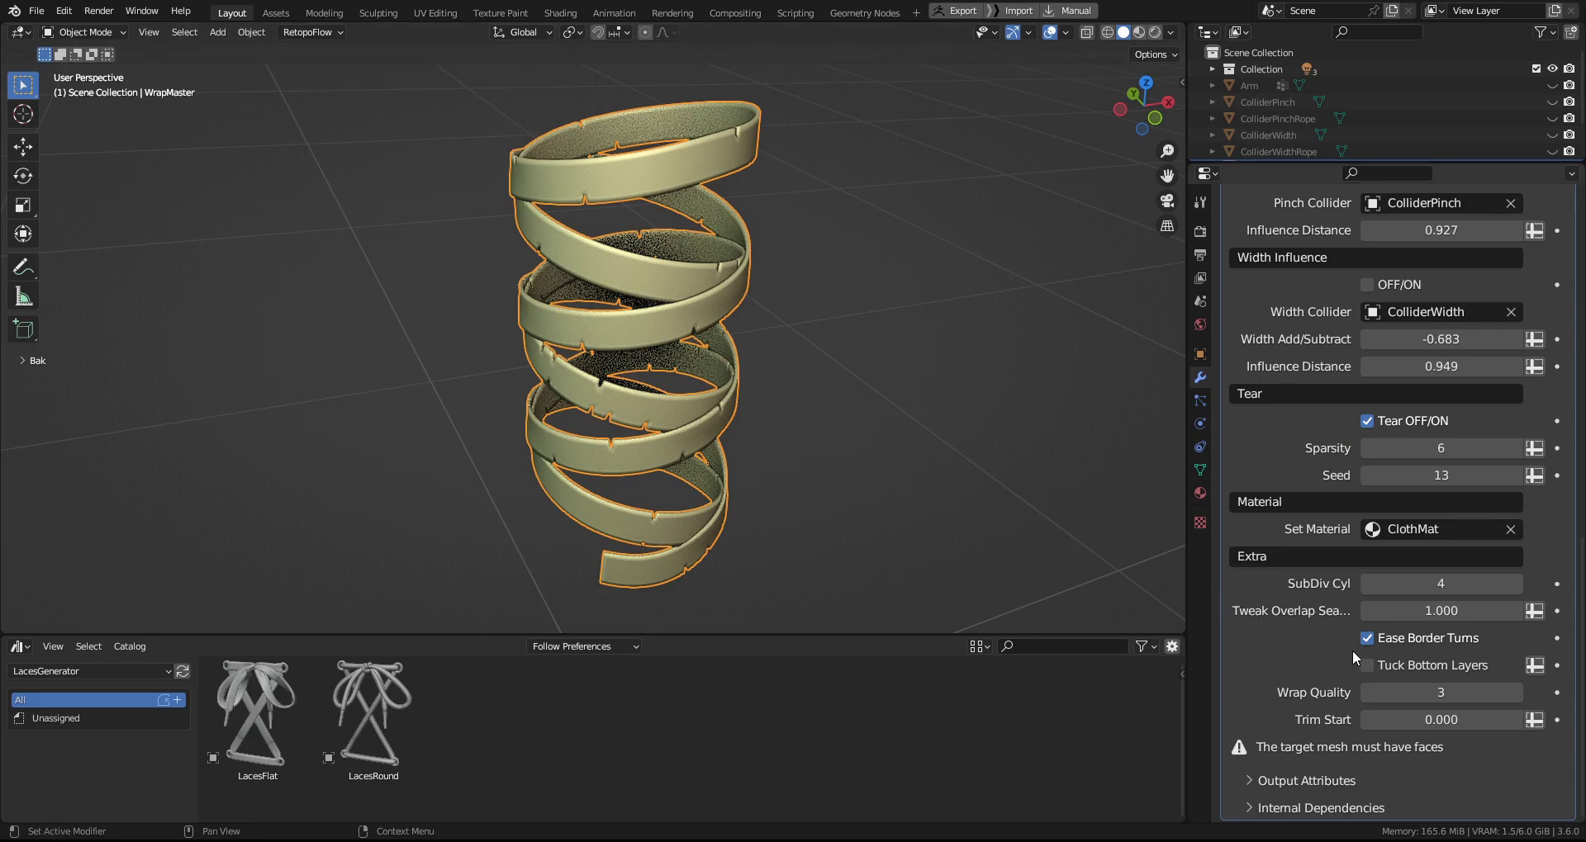
Turn off Ease Border Turns on the wrap and set its Turns to 2.290.
{"action": "middle_click_drag", "start_coordinate": [983, 497], "coordinate": [1182, 563]}
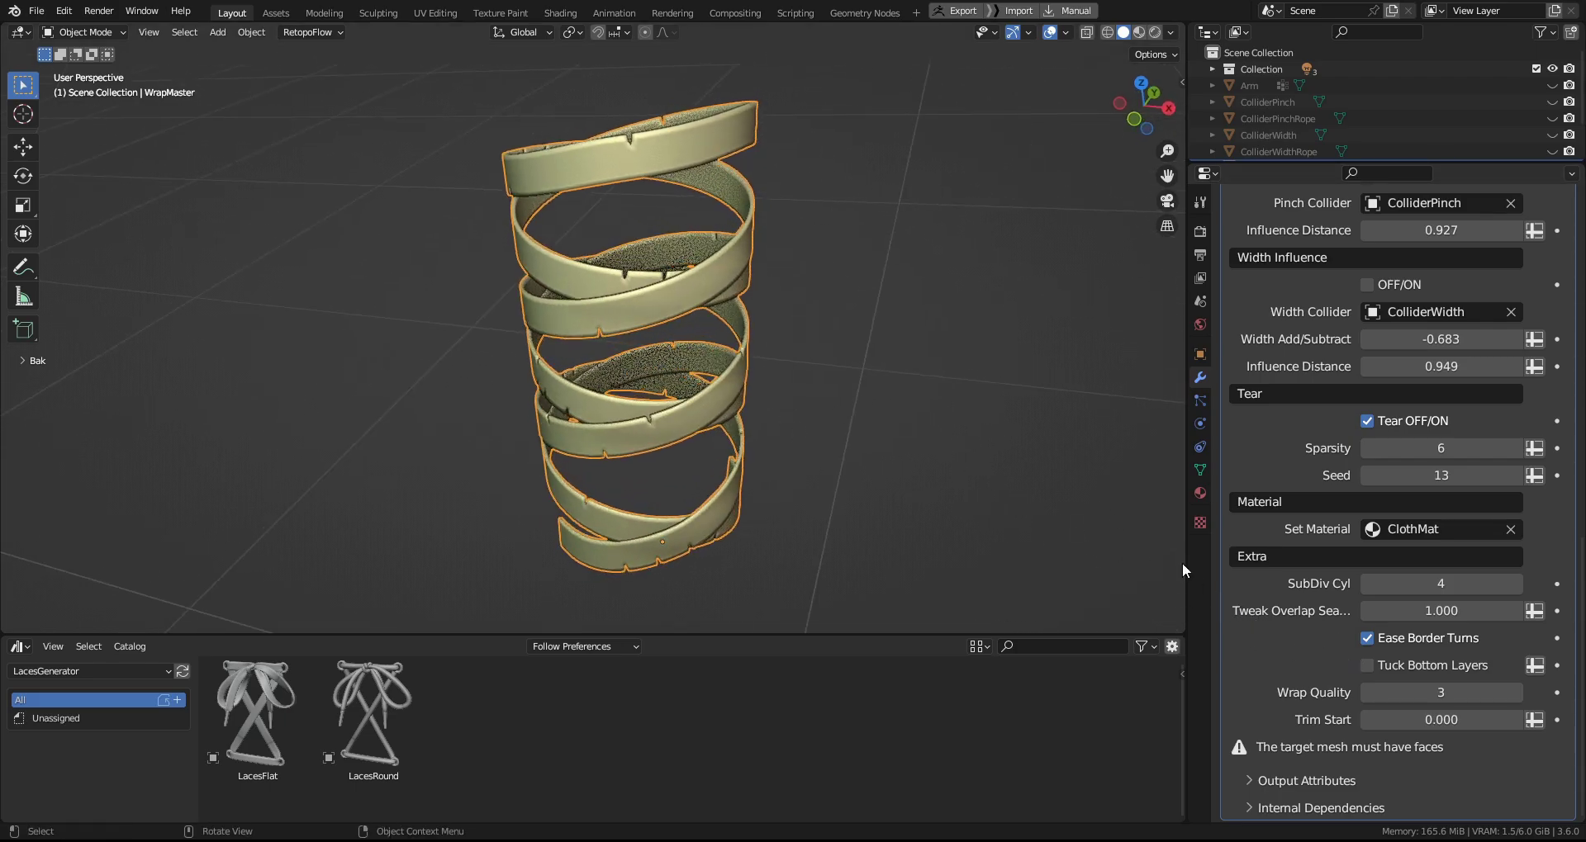
{"action": "left_click", "coordinate": [1367, 638]}
{"action": "middle_click_drag", "start_coordinate": [908, 512], "coordinate": [561, 318]}
{"action": "scroll", "coordinate": [1427, 399], "scroll_direction": "up", "scroll_amount": 15}
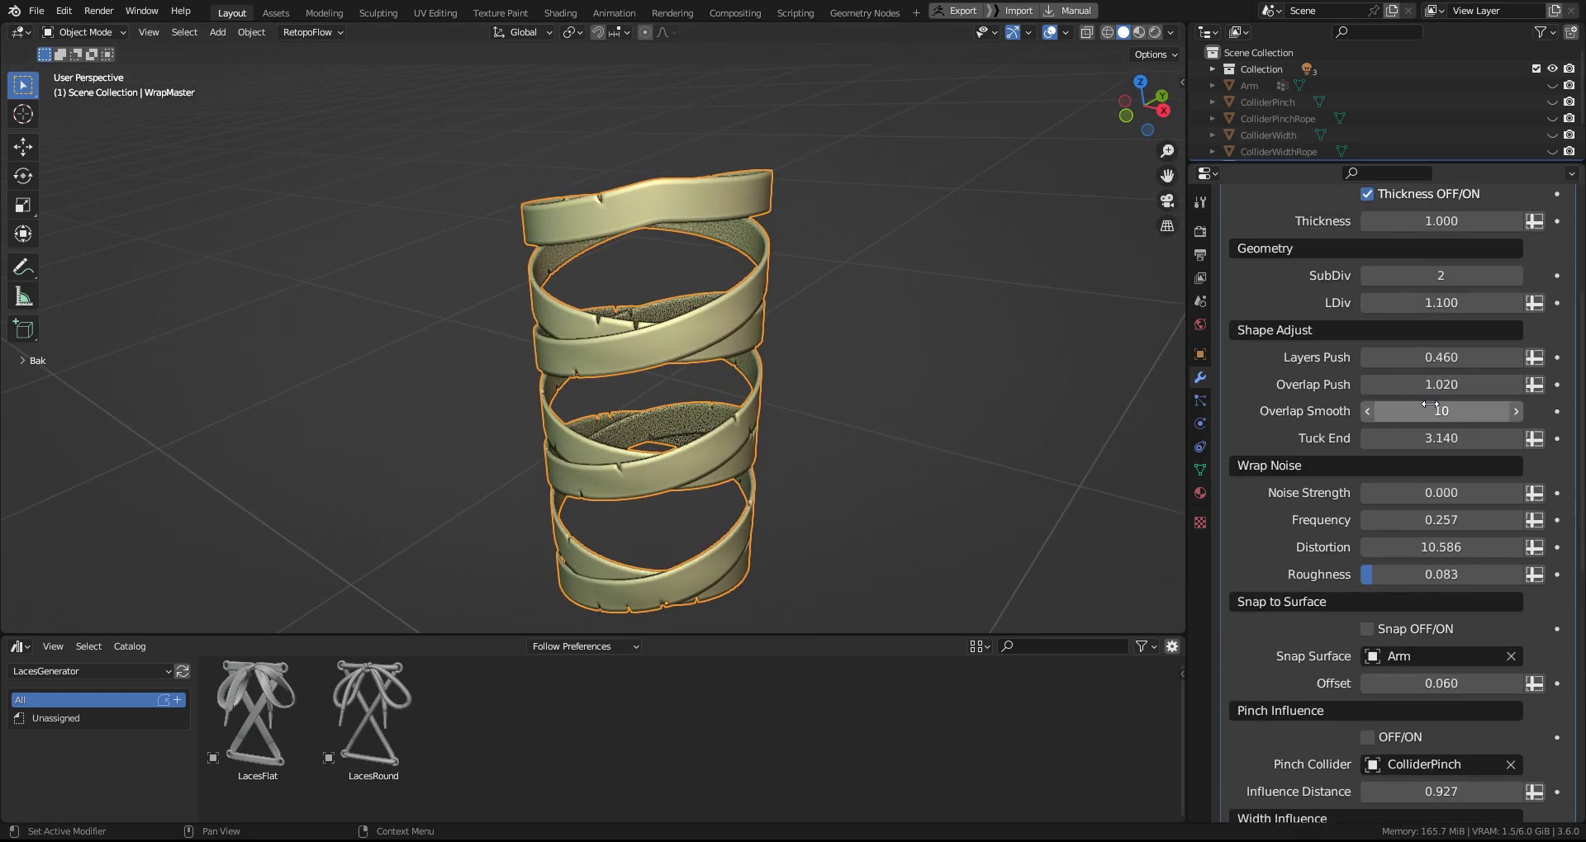
{"action": "left_click_drag", "start_coordinate": [1441, 366], "coordinate": [1349, 366]}
{"action": "middle_click_drag", "start_coordinate": [874, 429], "coordinate": [685, 368]}
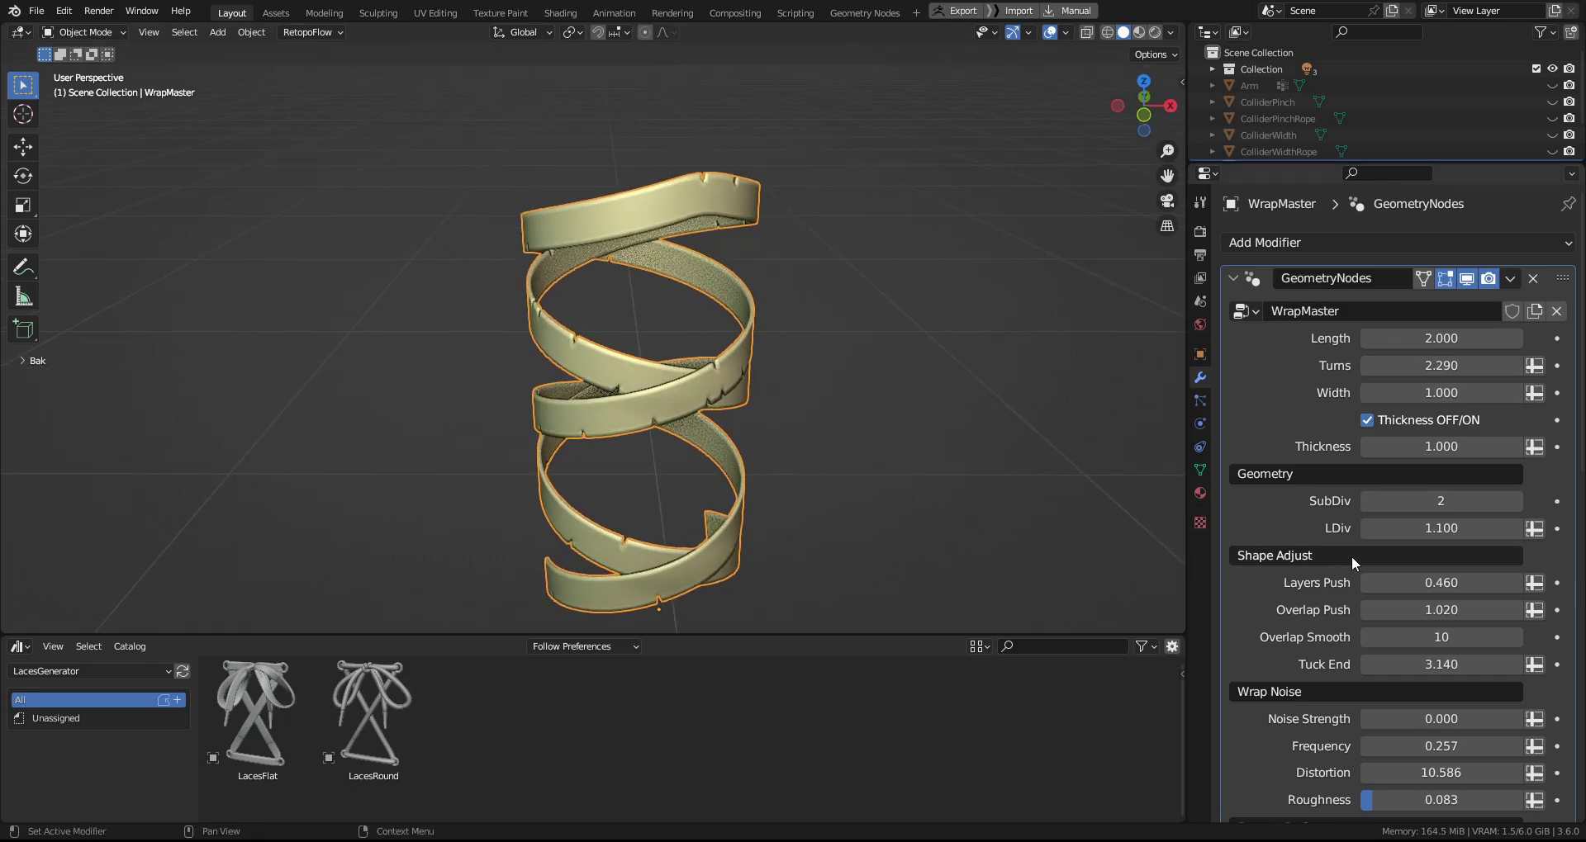
Turn Ease Border Turns back on for the wrap and compare its end turns.
{"action": "scroll", "coordinate": [1351, 556], "scroll_direction": "down", "scroll_amount": 15}
{"action": "scroll", "coordinate": [1380, 628], "scroll_direction": "down", "scroll_amount": 4}
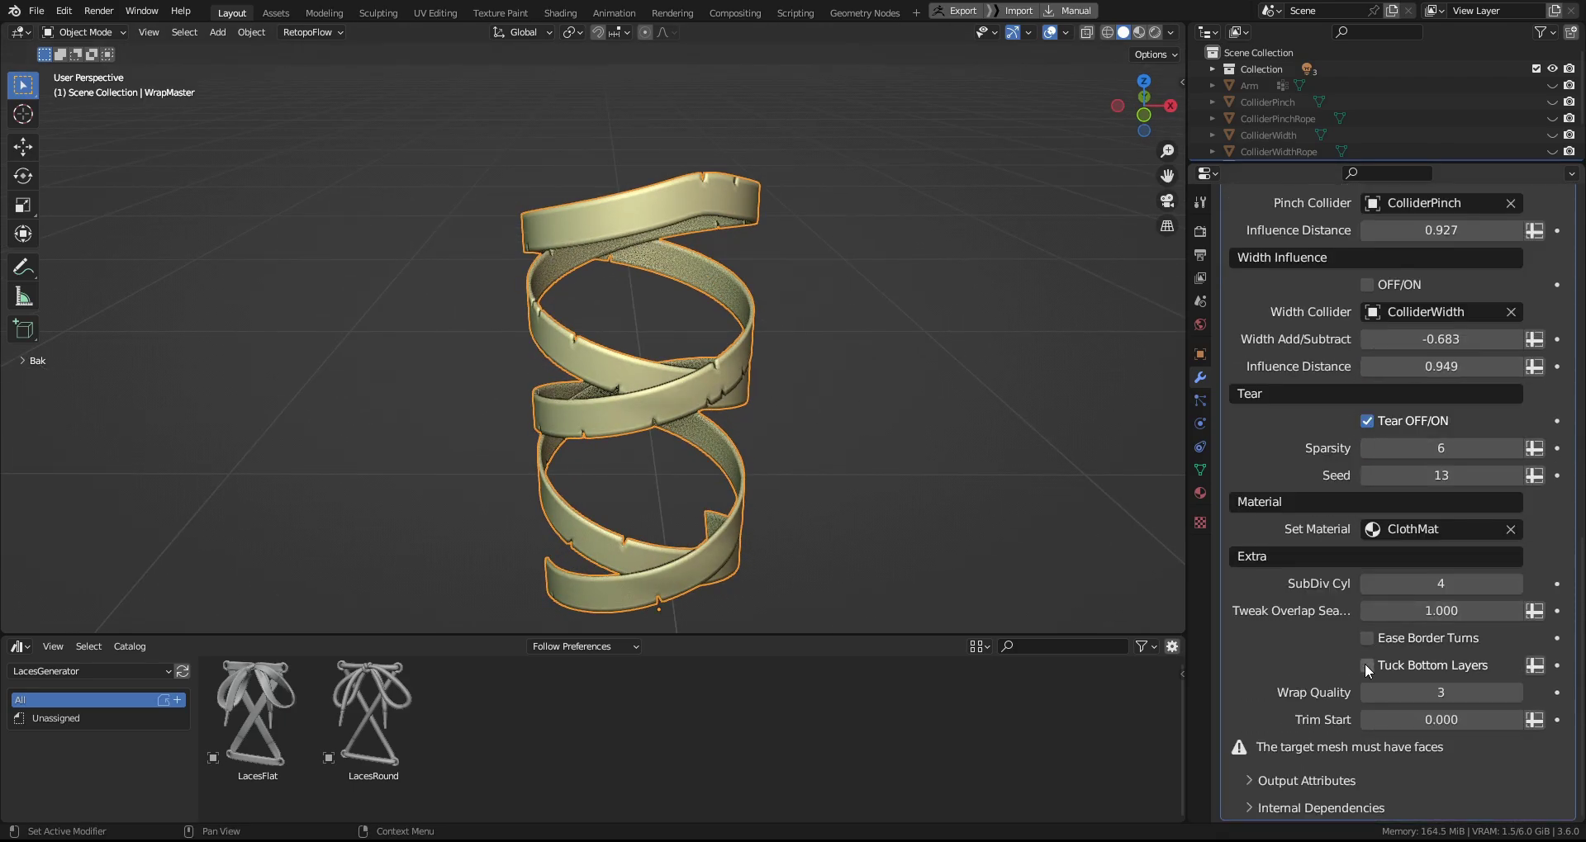
{"action": "left_click", "coordinate": [1368, 639]}
{"action": "middle_click_drag", "start_coordinate": [949, 462], "coordinate": [997, 492]}
Set the wrap's Length to 1.650 and its Turns to 14.930 so the layers overlap densely.
{"action": "scroll", "coordinate": [1336, 505], "scroll_direction": "up", "scroll_amount": 15}
{"action": "scroll", "coordinate": [1340, 512], "scroll_direction": "up", "scroll_amount": 5}
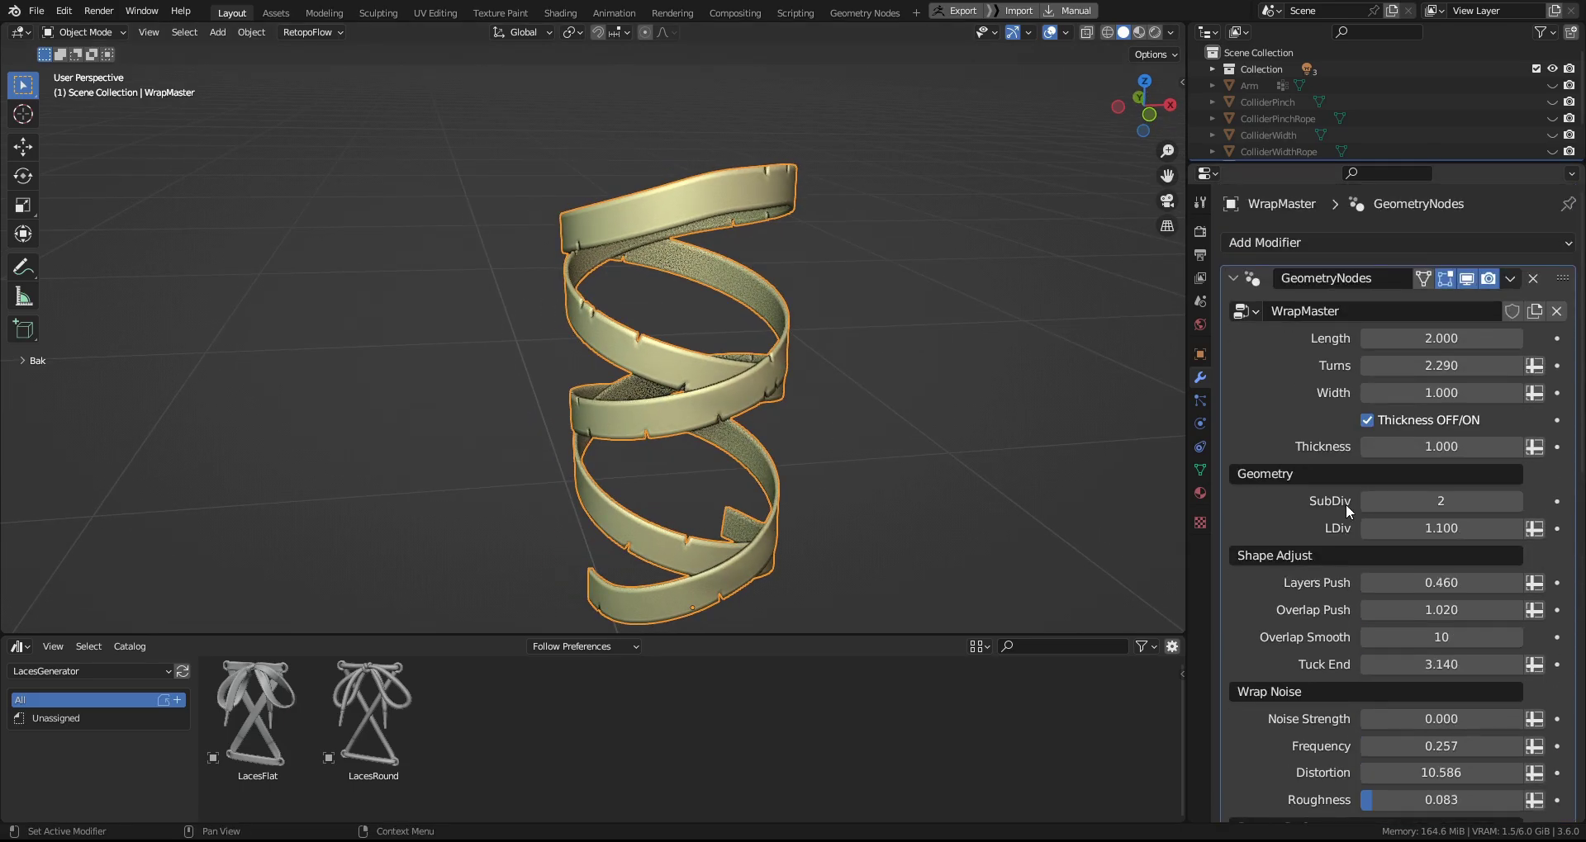
{"action": "left_click_drag", "start_coordinate": [1441, 337], "coordinate": [1503, 338]}
{"action": "left_click", "coordinate": [1458, 338]}
{"action": "type", "text": "1"}
{"action": "key", "text": "Return"}
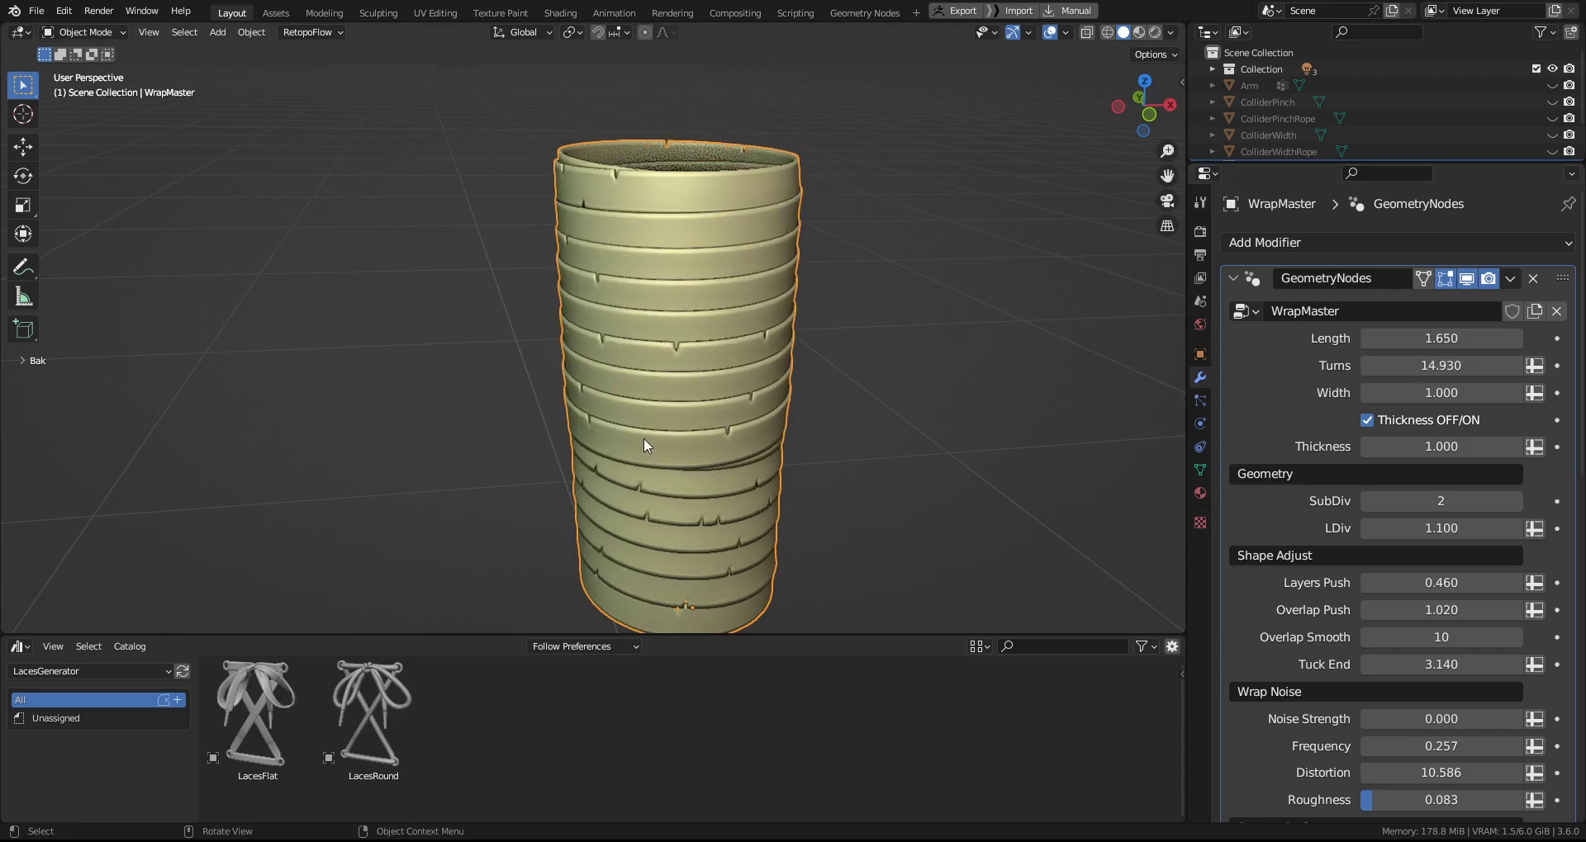
Turn on Tuck Bottom Layers in the wrap's Extra settings.
{"action": "middle_click_drag", "start_coordinate": [643, 438], "coordinate": [646, 417]}
{"action": "middle_click_drag", "start_coordinate": [646, 417], "coordinate": [652, 357], "text": "shift"}
{"action": "scroll", "coordinate": [1423, 598], "scroll_direction": "down", "scroll_amount": 20}
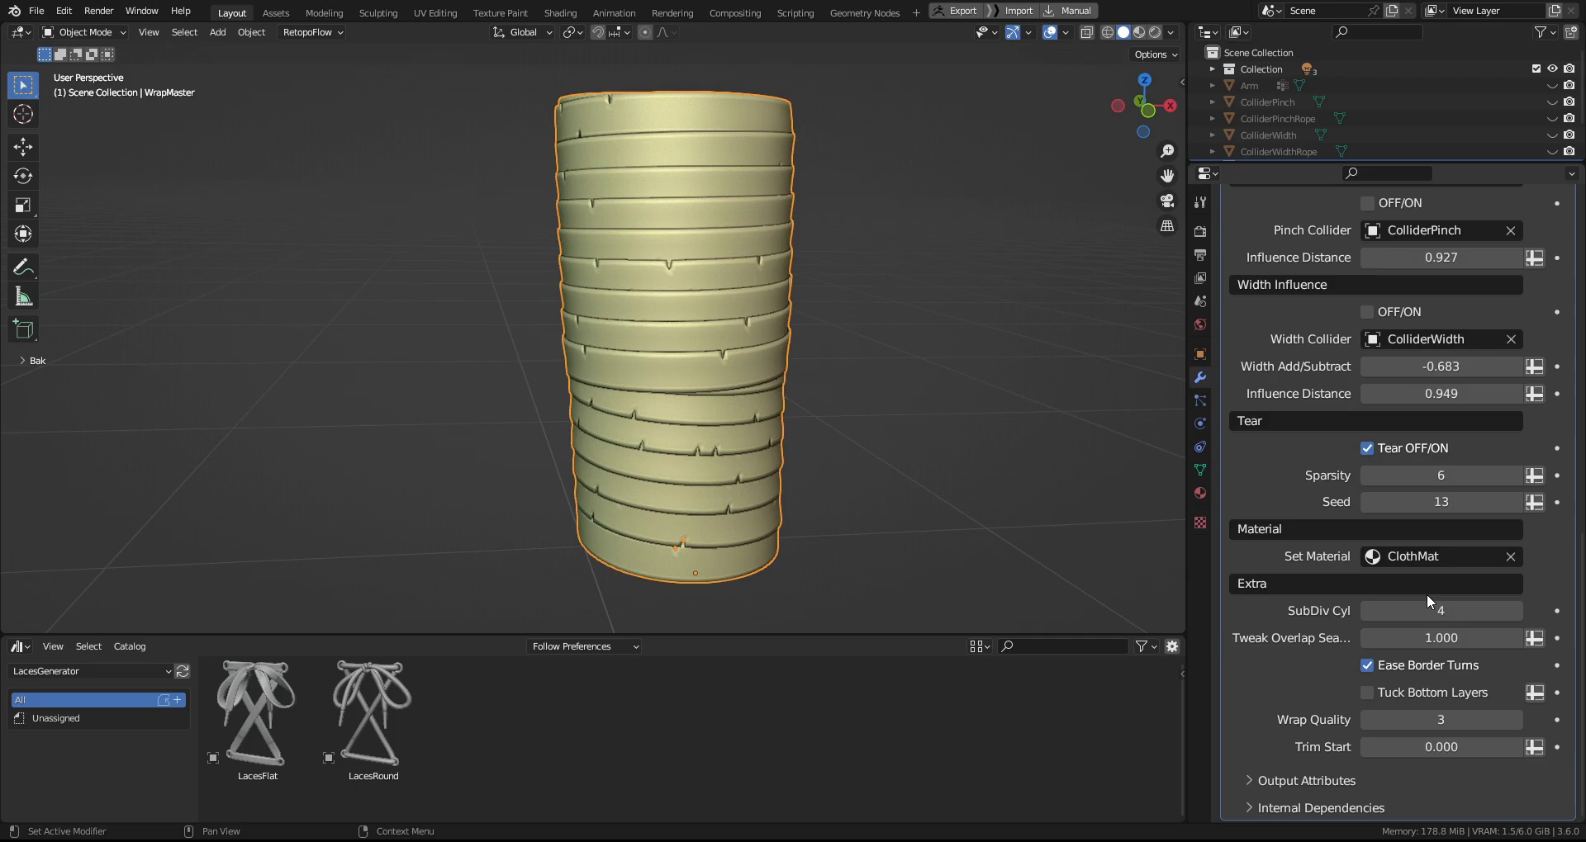
{"action": "left_click", "coordinate": [1367, 693]}
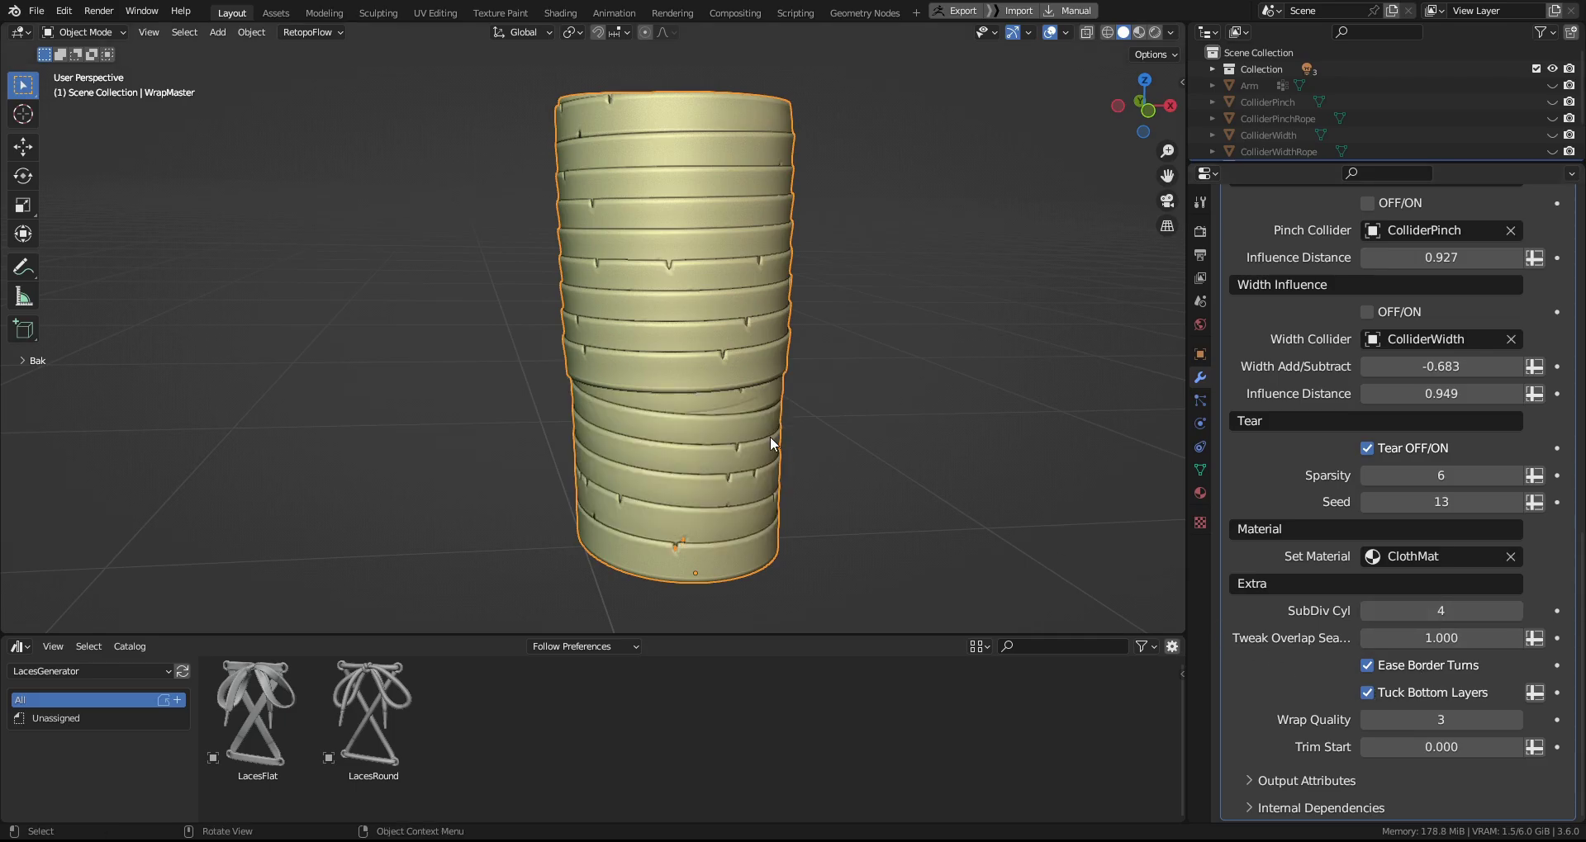
{"action": "middle_click_drag", "start_coordinate": [770, 436], "coordinate": [892, 520]}
Set the wrap's Trim Start to 4.230 to shorten its lower end.
{"action": "middle_click_drag", "start_coordinate": [867, 570], "coordinate": [829, 490]}
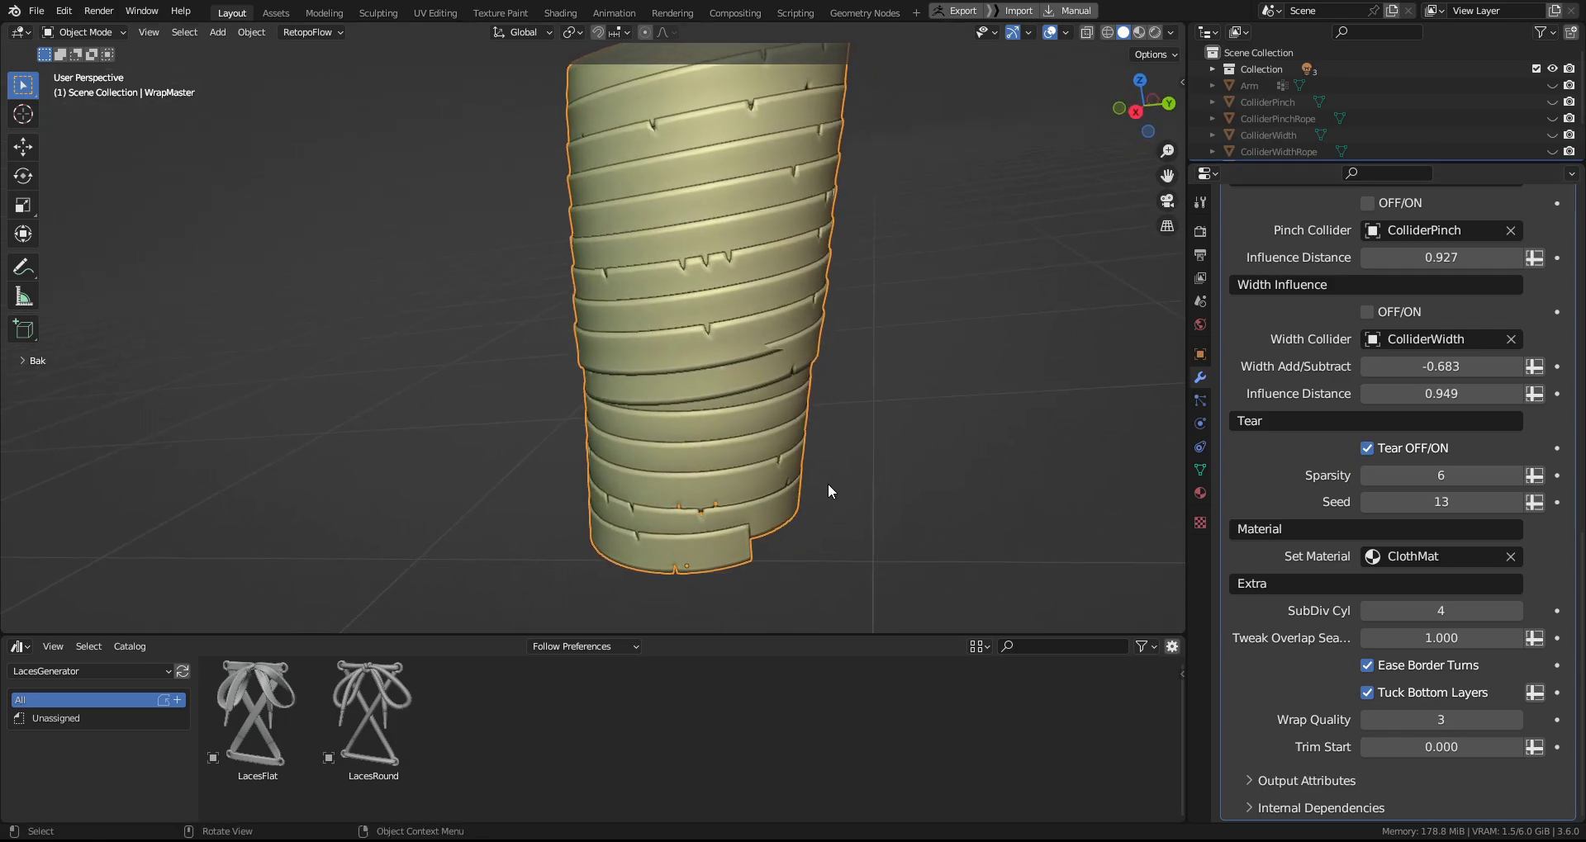
{"action": "left_click_drag", "start_coordinate": [1371, 748], "coordinate": [1513, 747]}
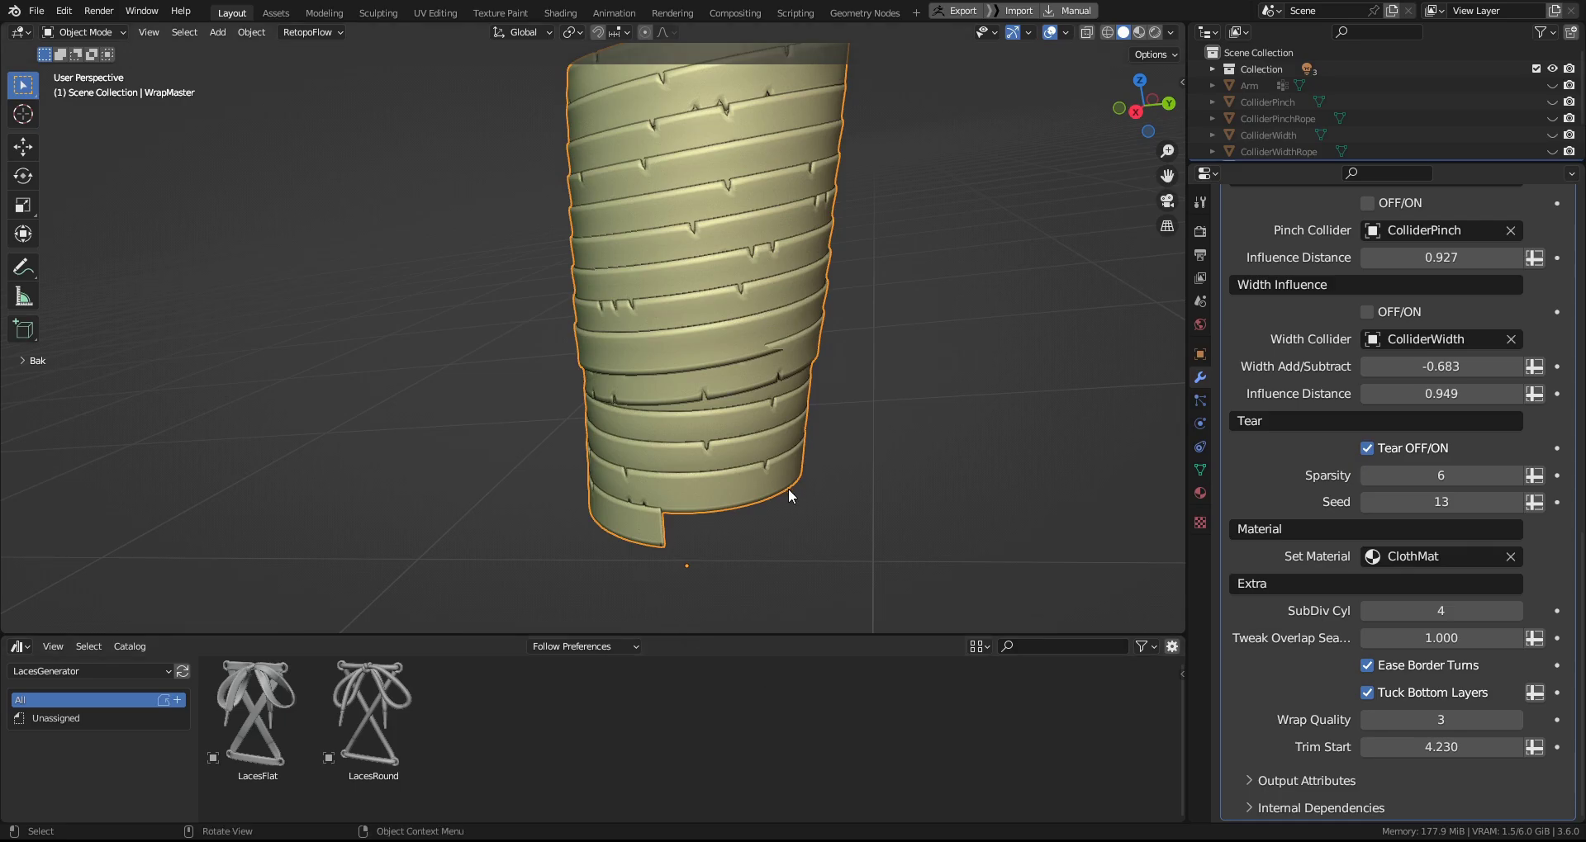
{"action": "middle_click_drag", "start_coordinate": [788, 488], "coordinate": [815, 471]}
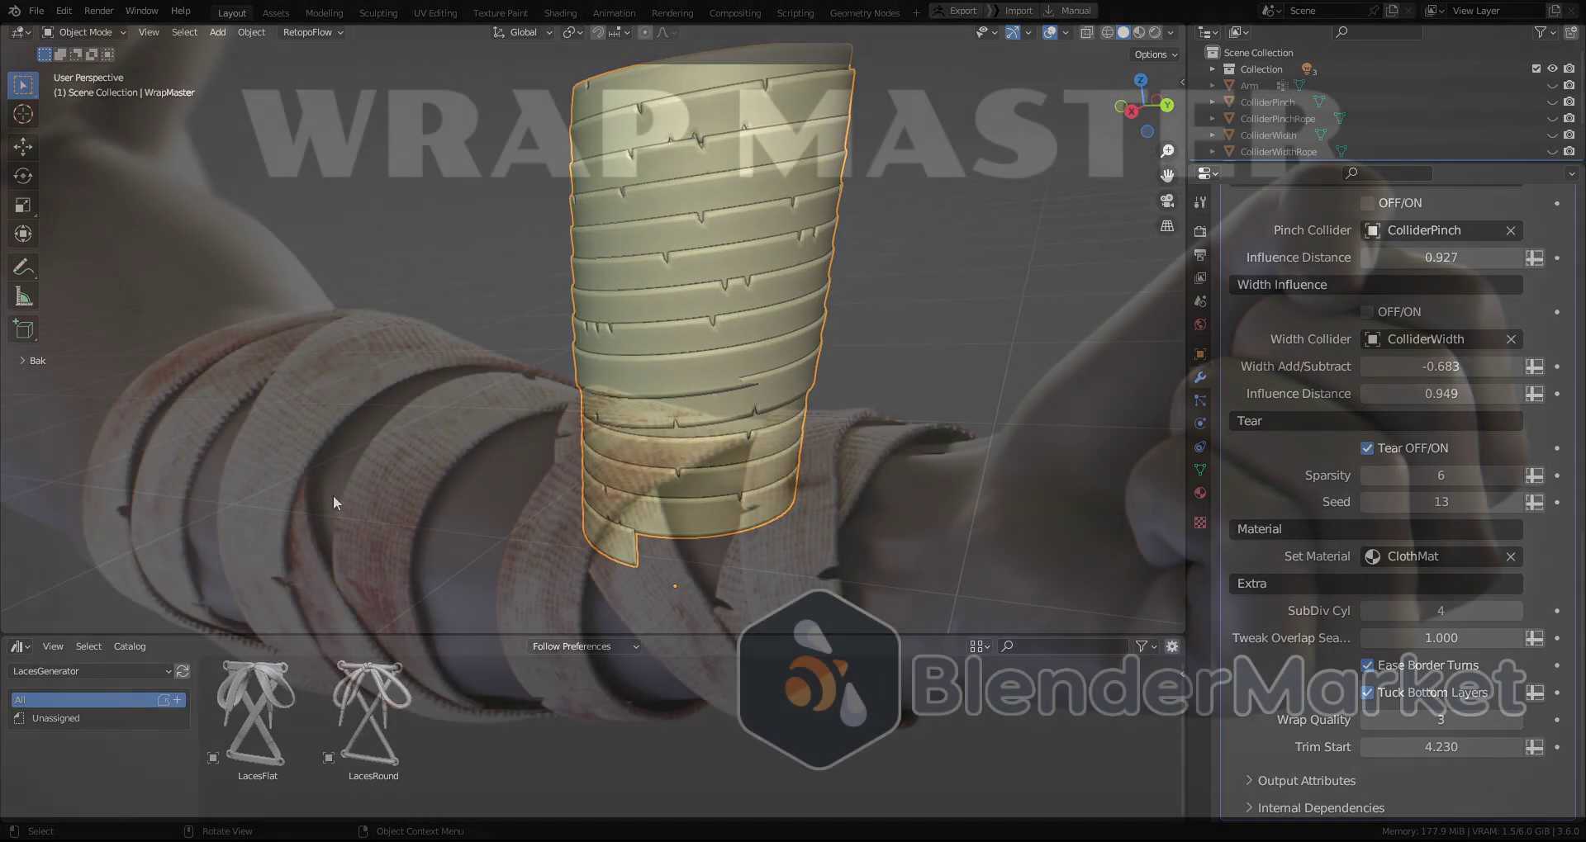